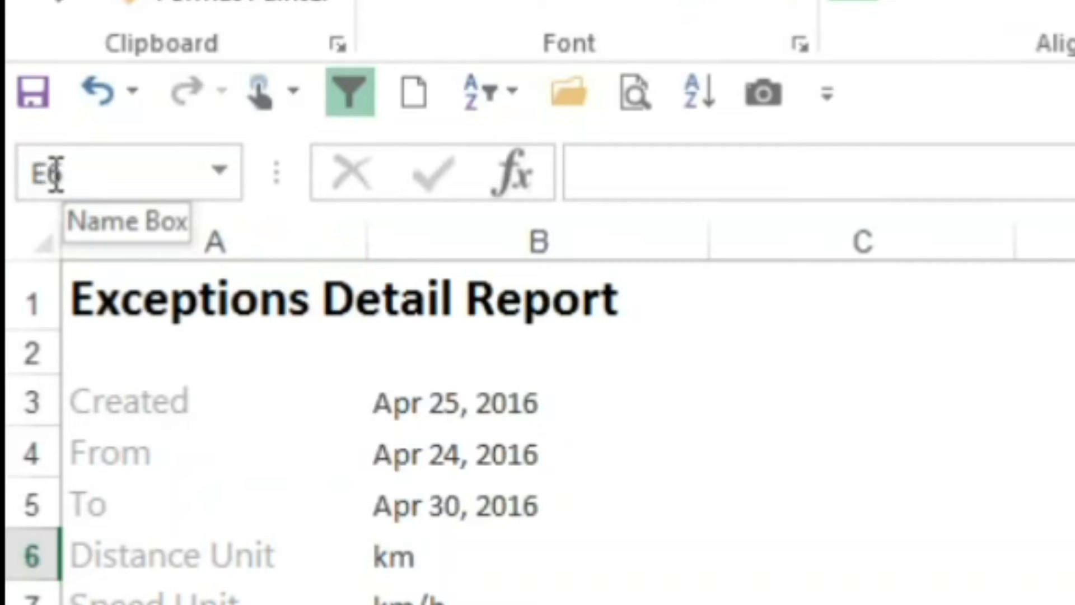
Step: Select the named range AllData on the Report sheet and examine which columns and rows it covers
left_click(221, 170)
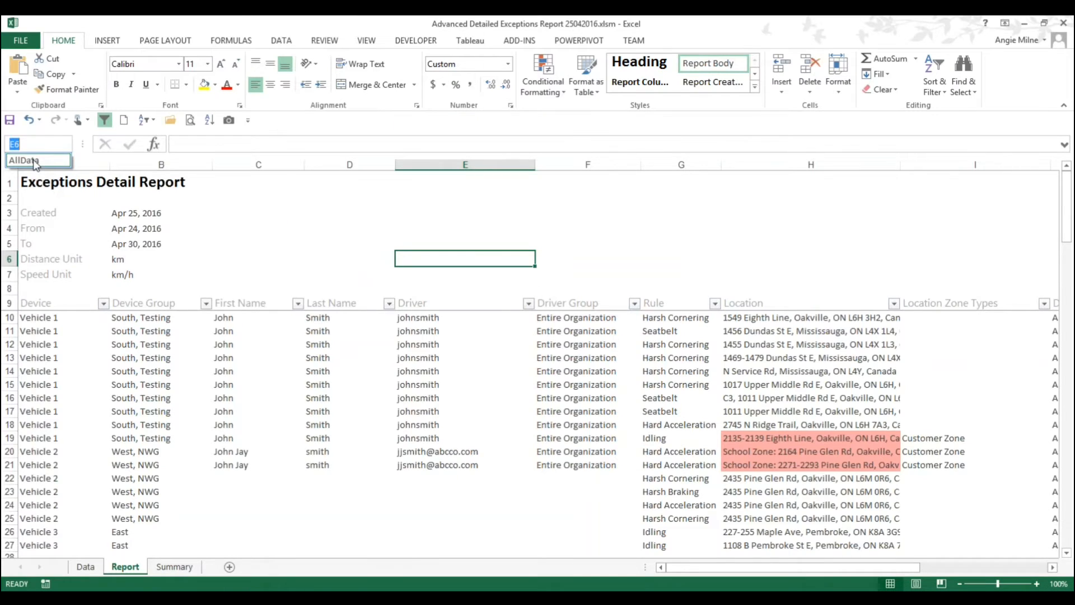
left_click(34, 161)
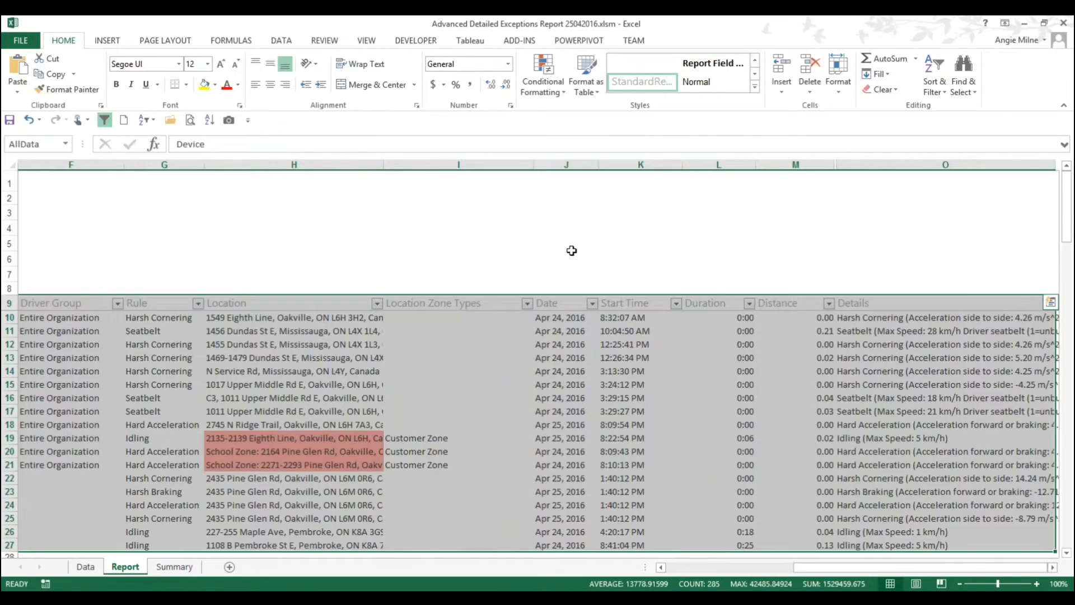
left_click_drag(1005, 568, 1028, 568)
left_click(1053, 567)
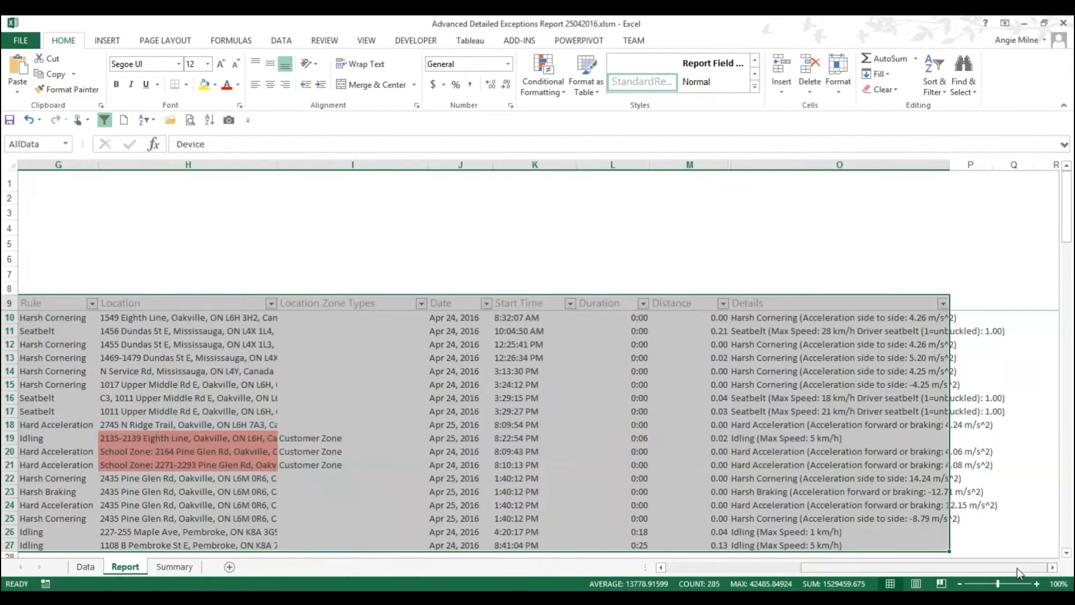
left_click_drag(1018, 572, 873, 570)
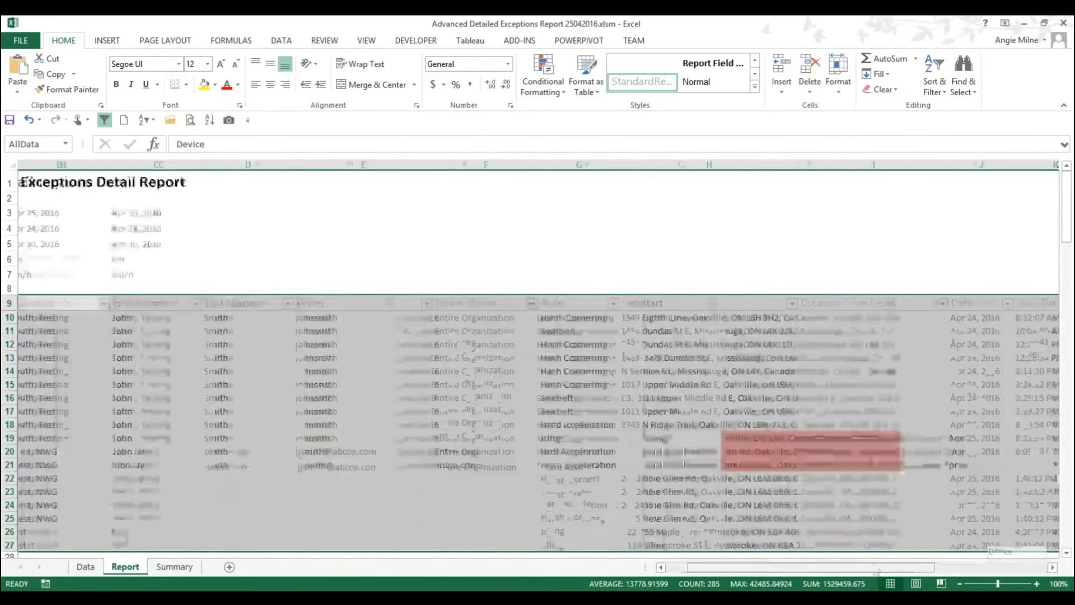
scroll(137, 486, "down", 2)
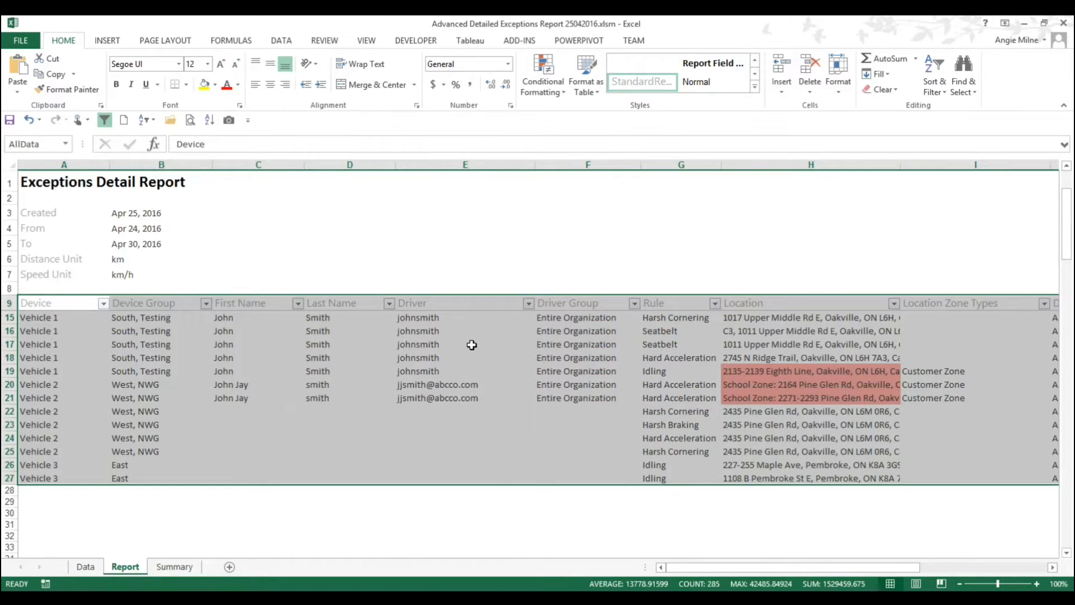
left_click(445, 244)
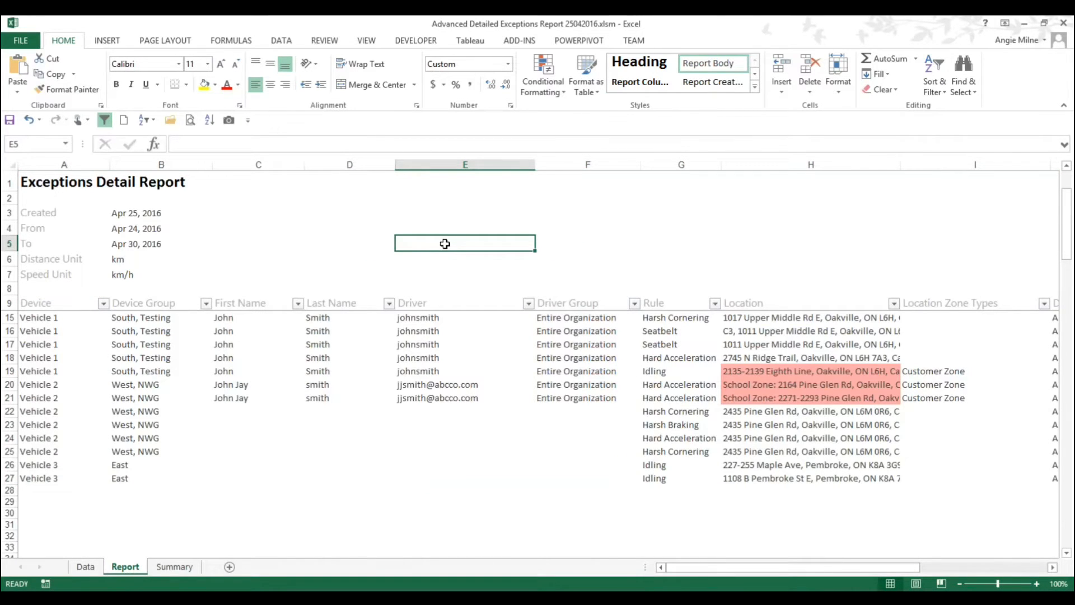
left_click(434, 261)
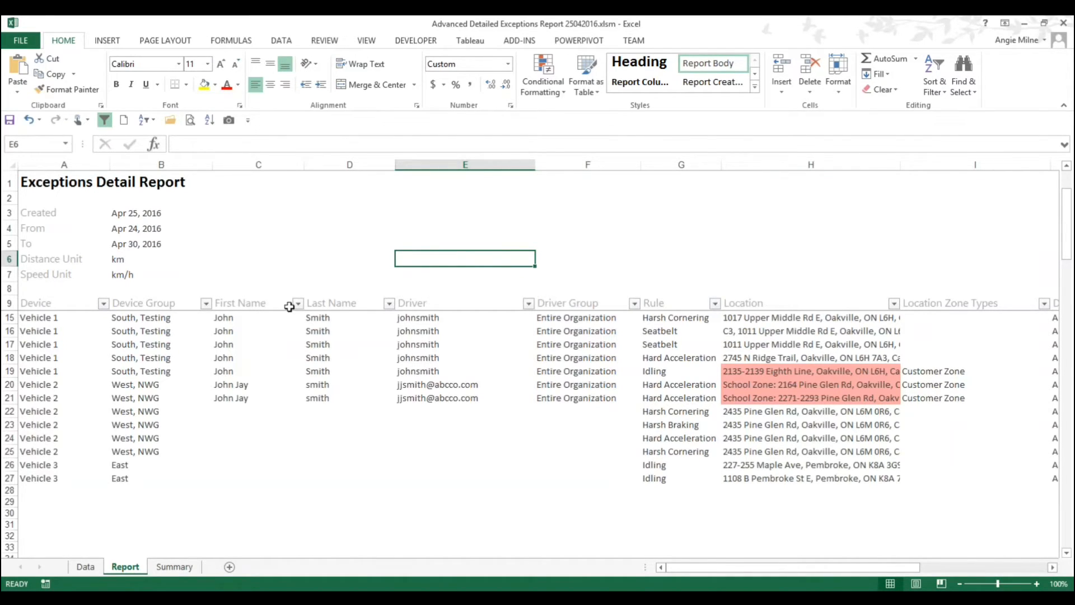
left_click(63, 319)
left_click(58, 306)
left_click_drag(58, 305, 933, 487)
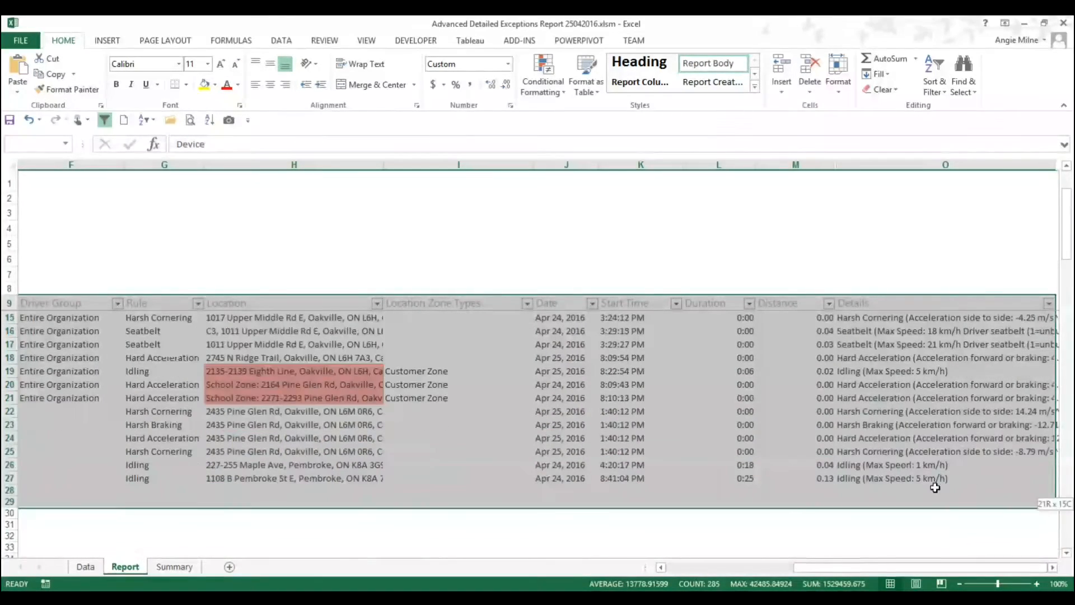
left_click(107, 40)
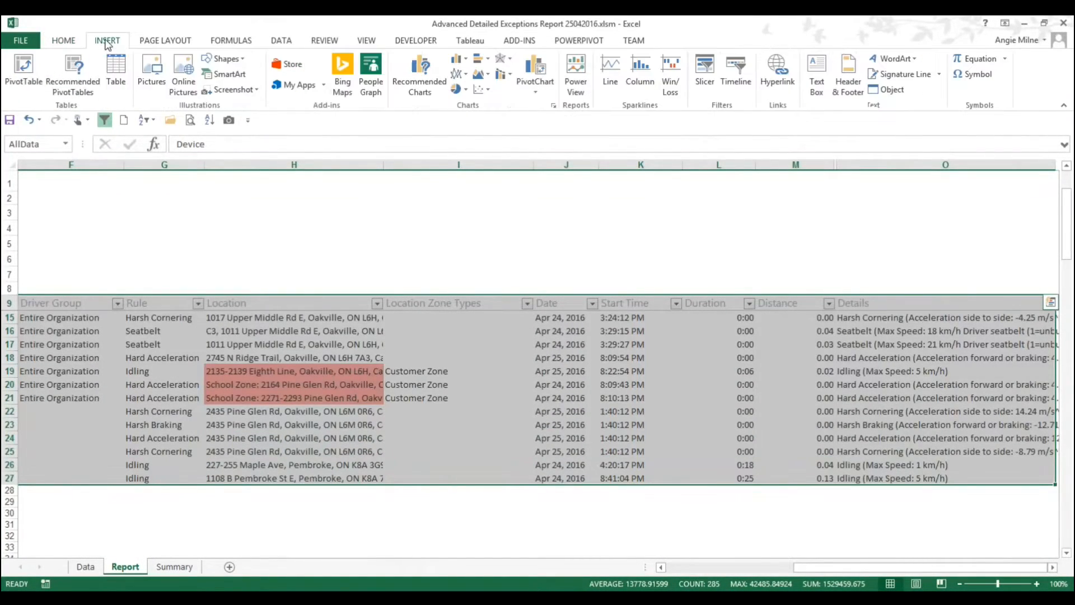
left_click(23, 73)
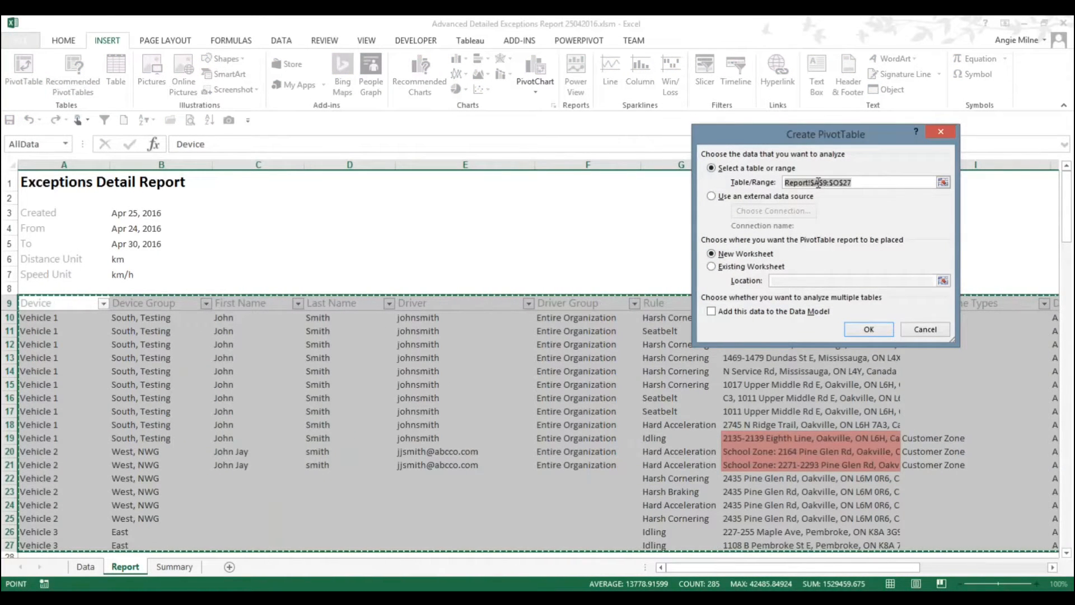
left_click(859, 183)
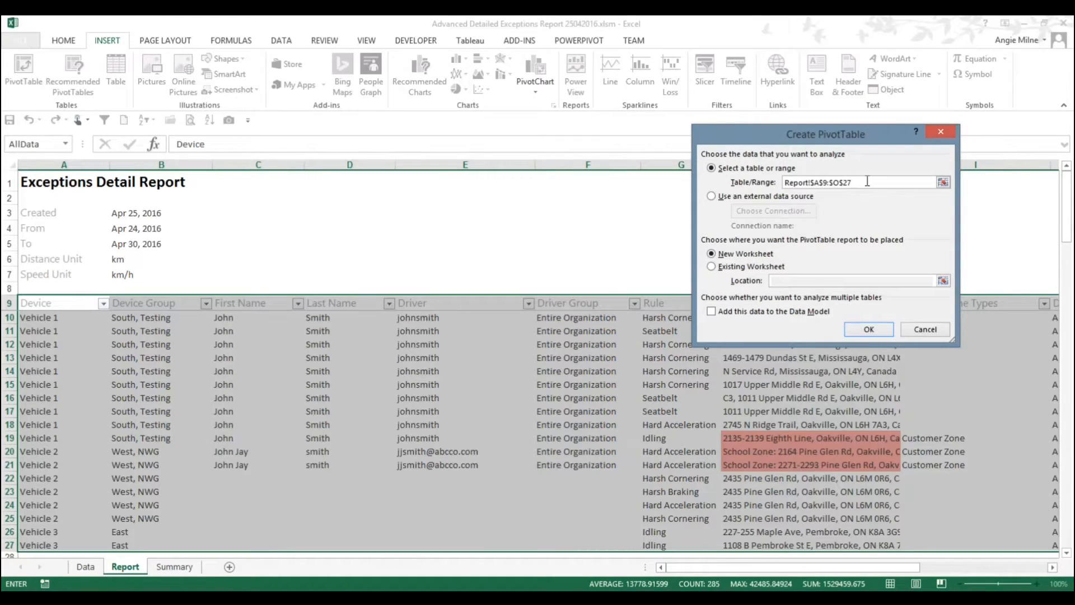
left_click_drag(876, 182, 781, 182)
key("BackSpace")
left_click(927, 331)
left_click(404, 344)
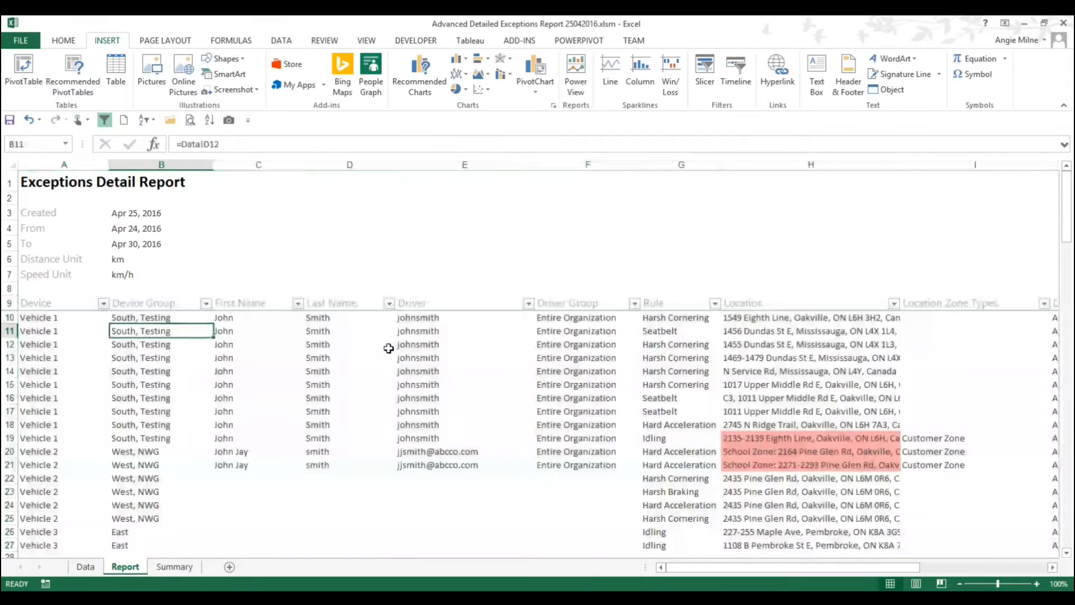
Step: Create a PivotTable on a new worksheet using the named range AllData as its source
left_click(69, 344)
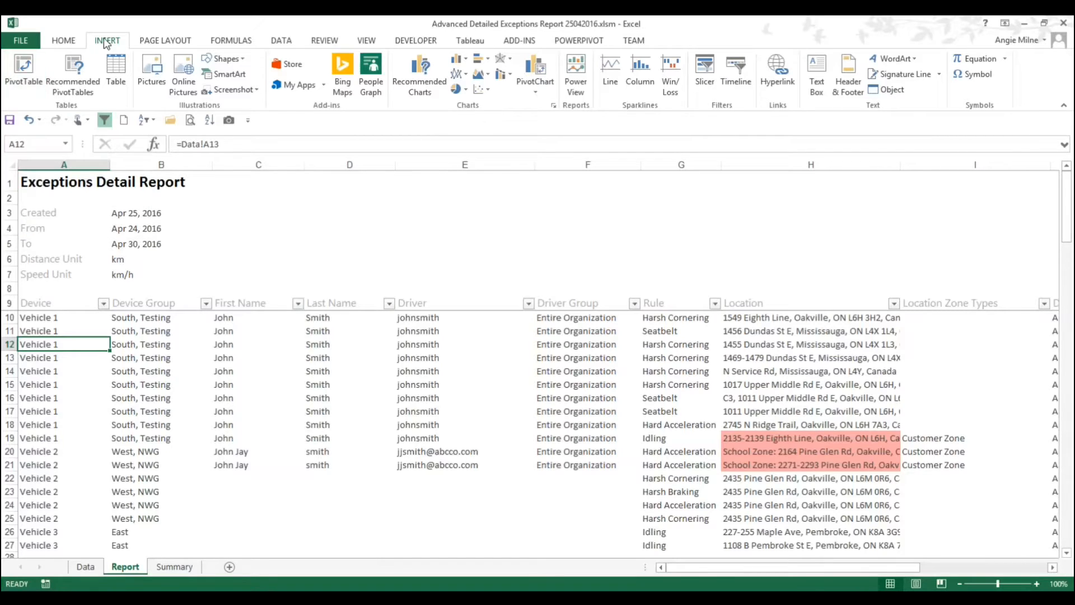
left_click(19, 69)
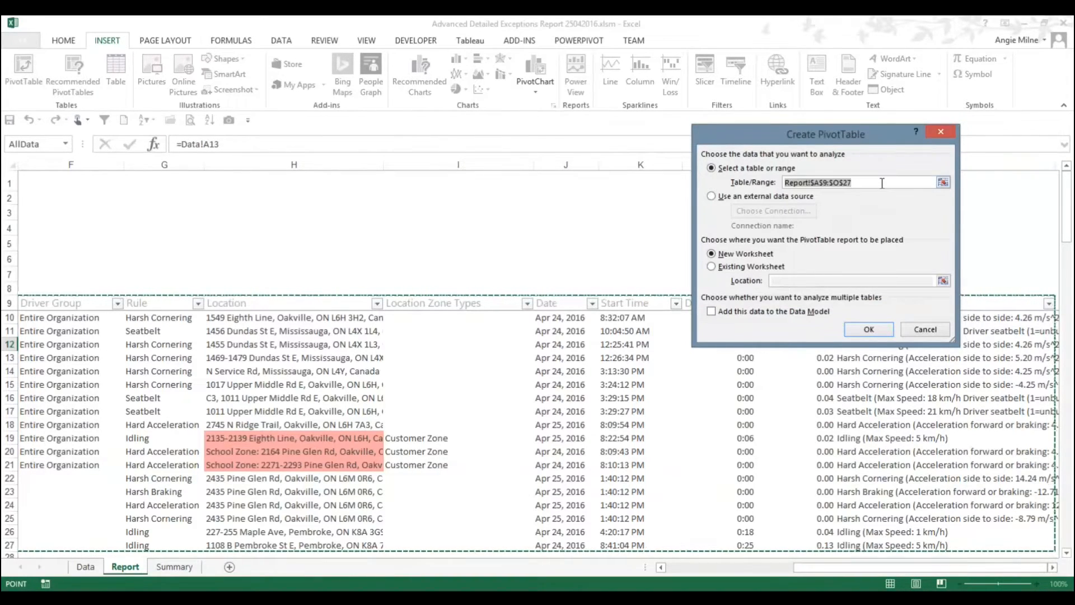
key("BackSpace")
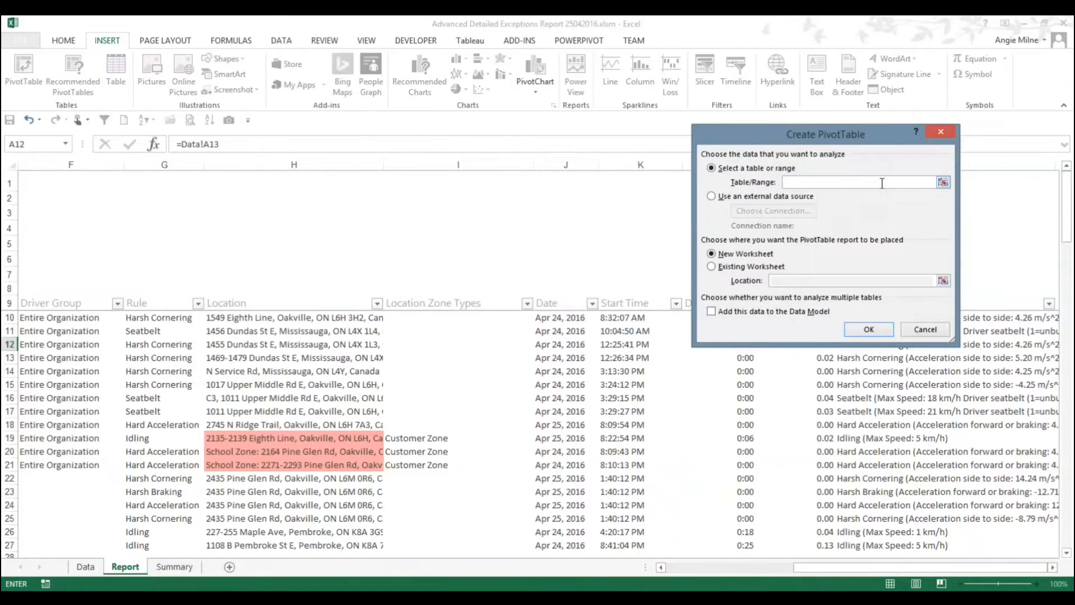
type("AllData")
left_click(873, 330)
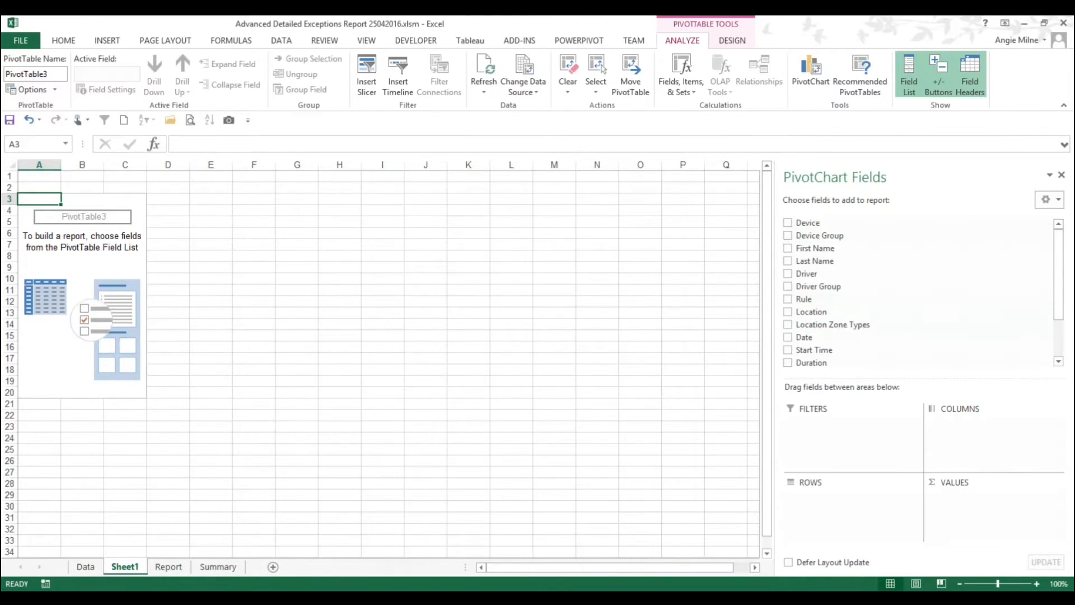
left_click_drag(1060, 280, 1058, 254)
Step: Delete the Sheet1 worksheet that holds the empty PivotTable
right_click(130, 566)
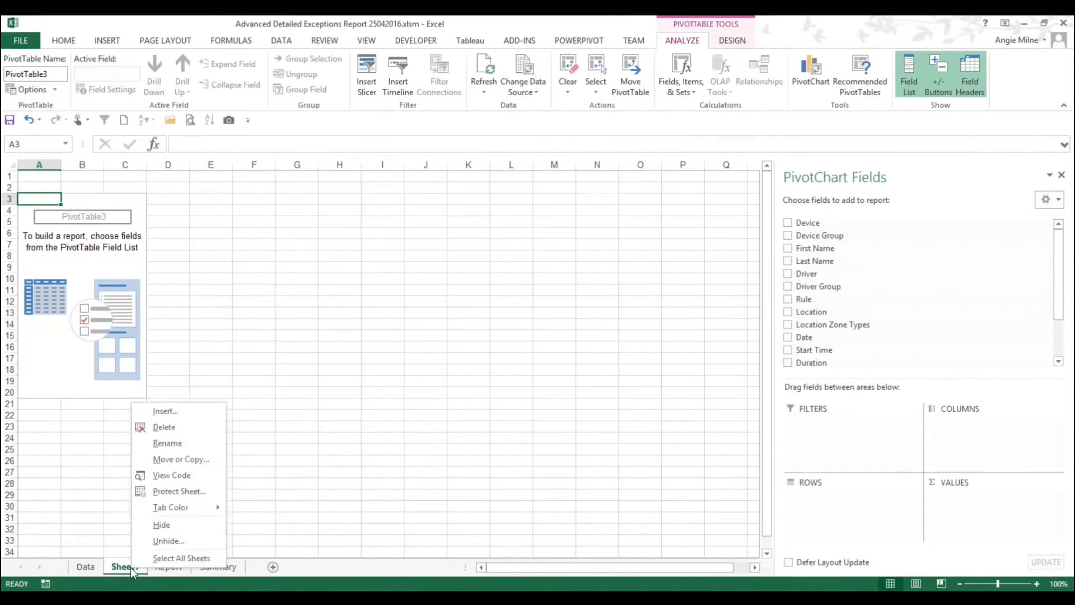
left_click(162, 428)
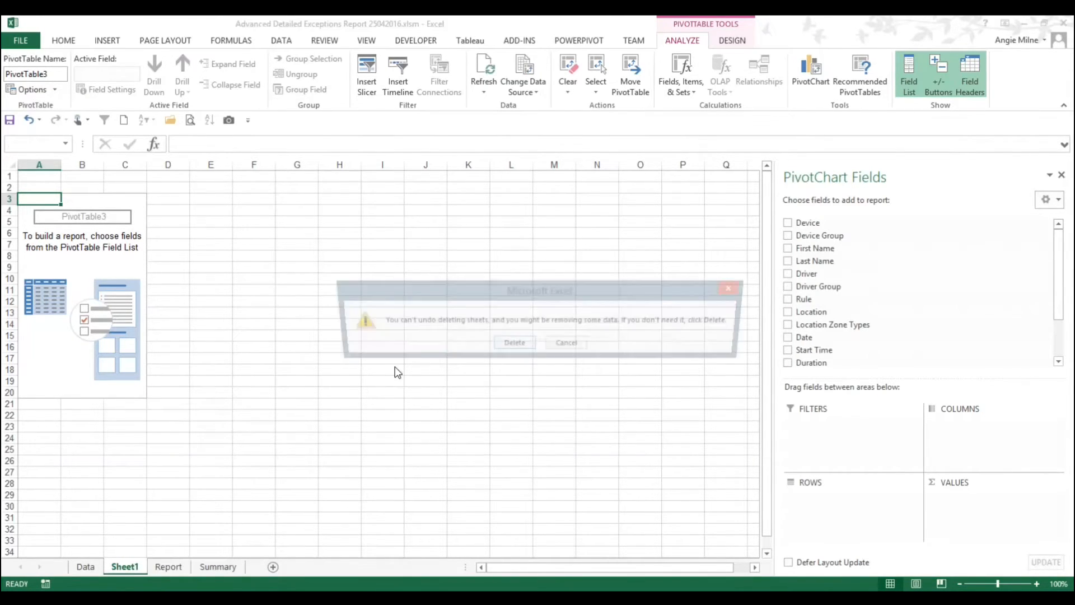
left_click(513, 344)
Step: Reduce the Summary sheet's PivotTable to Device in the rows, removing the Rule column field and the Incident Count values
left_click(174, 566)
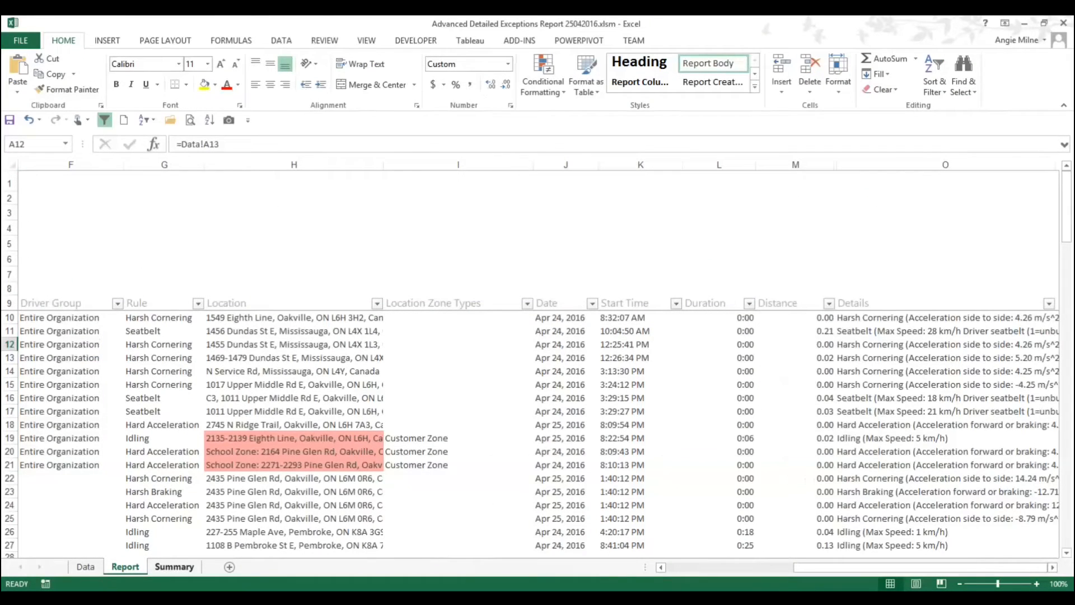
mouse_move(416, 370)
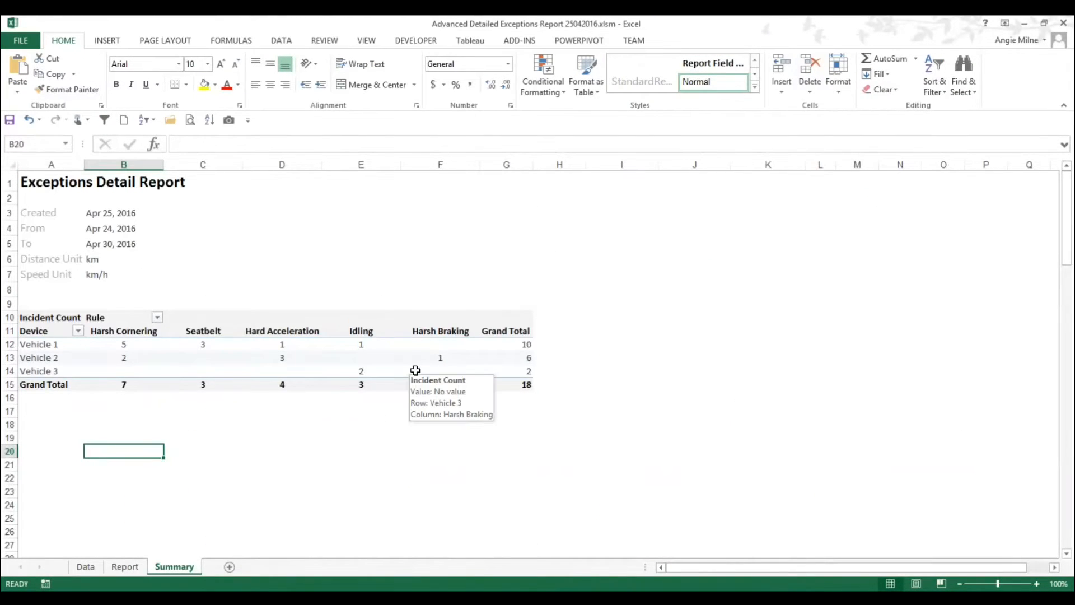
left_click(416, 370)
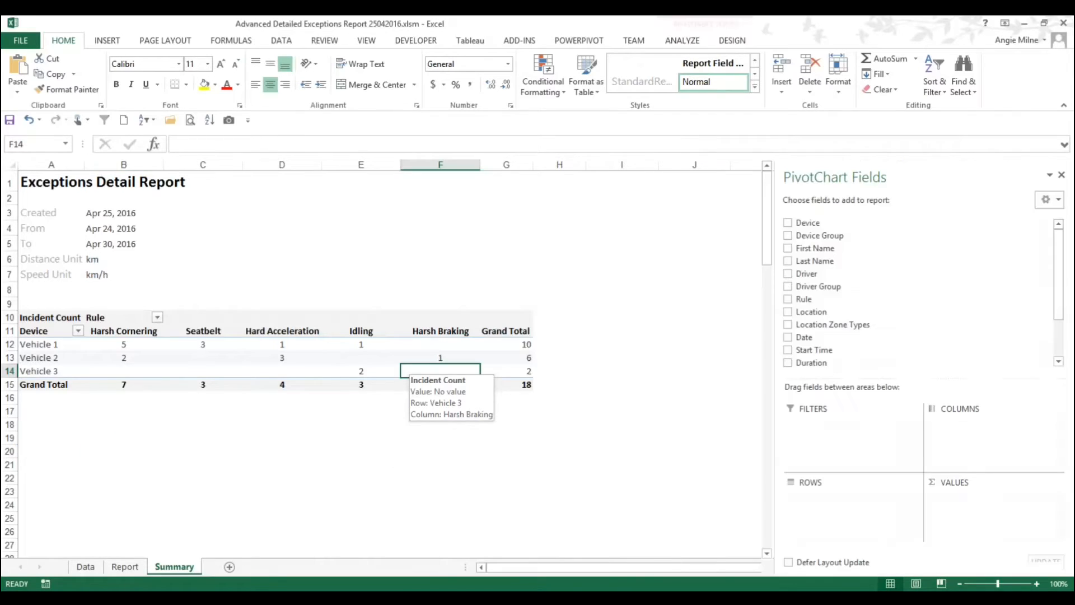
left_click(788, 312)
left_click(788, 300)
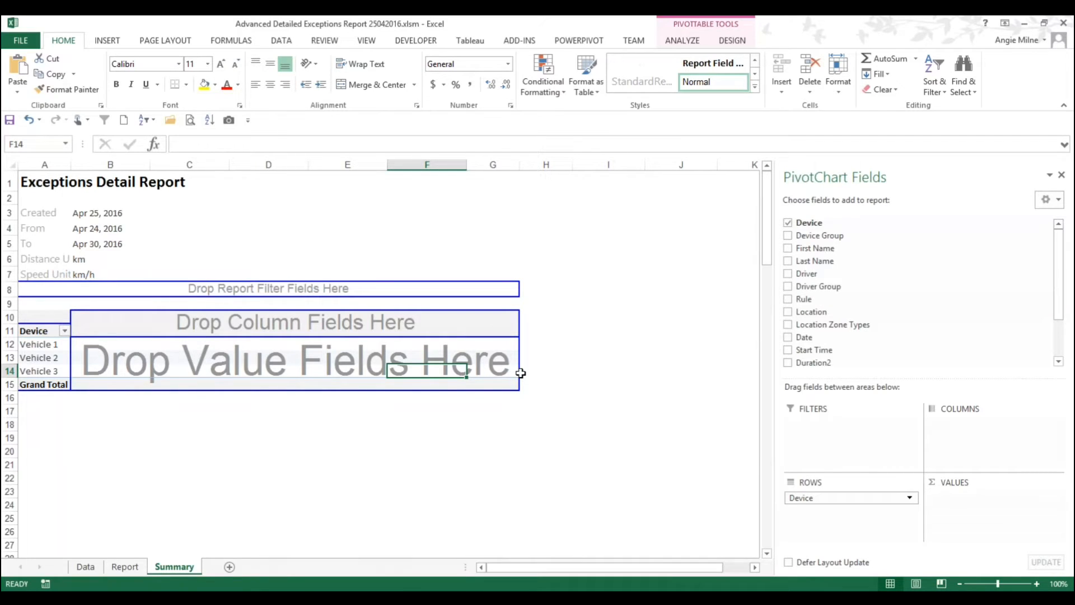
left_click(302, 453)
Step: Examine the rules offered by the Rule column's filter in the Report sheet's data, leaving the filter unapplied
key("ctrl+Page_Up")
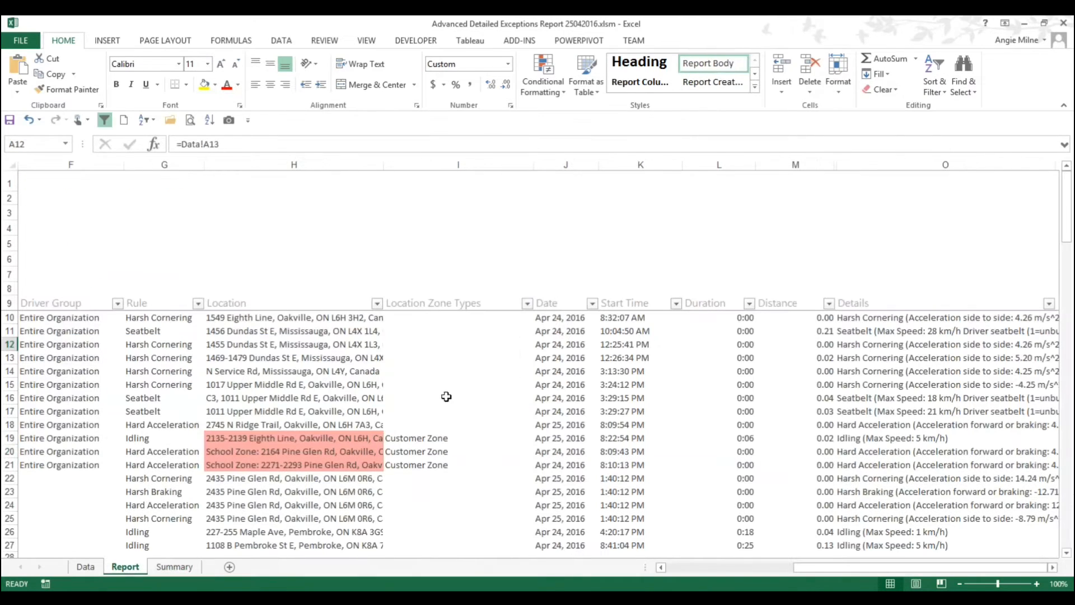
left_click_drag(814, 570, 689, 569)
left_click(459, 258)
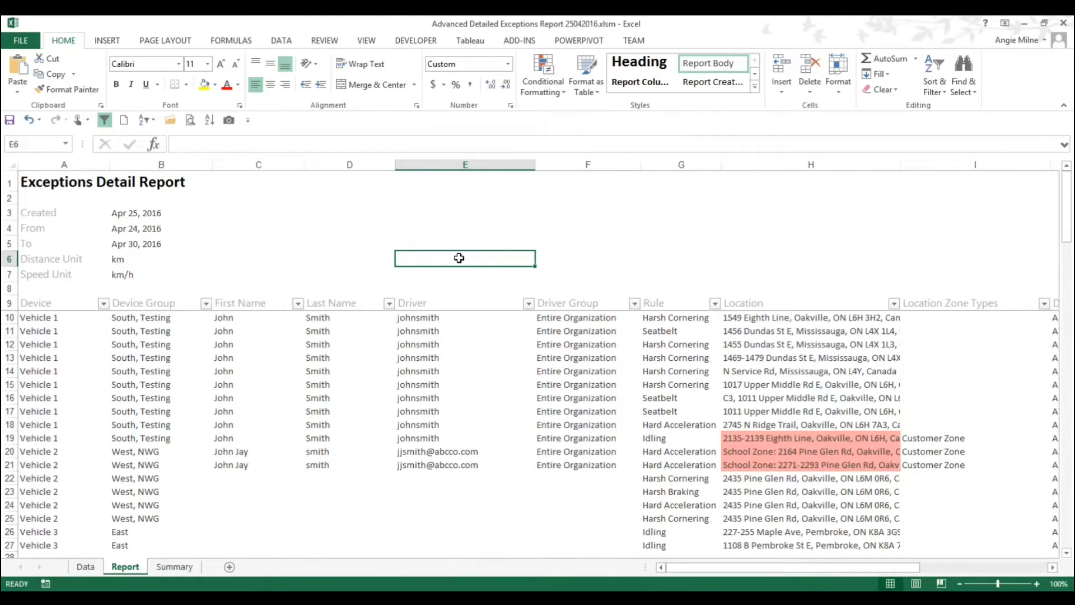
left_click(715, 303)
left_click(597, 434)
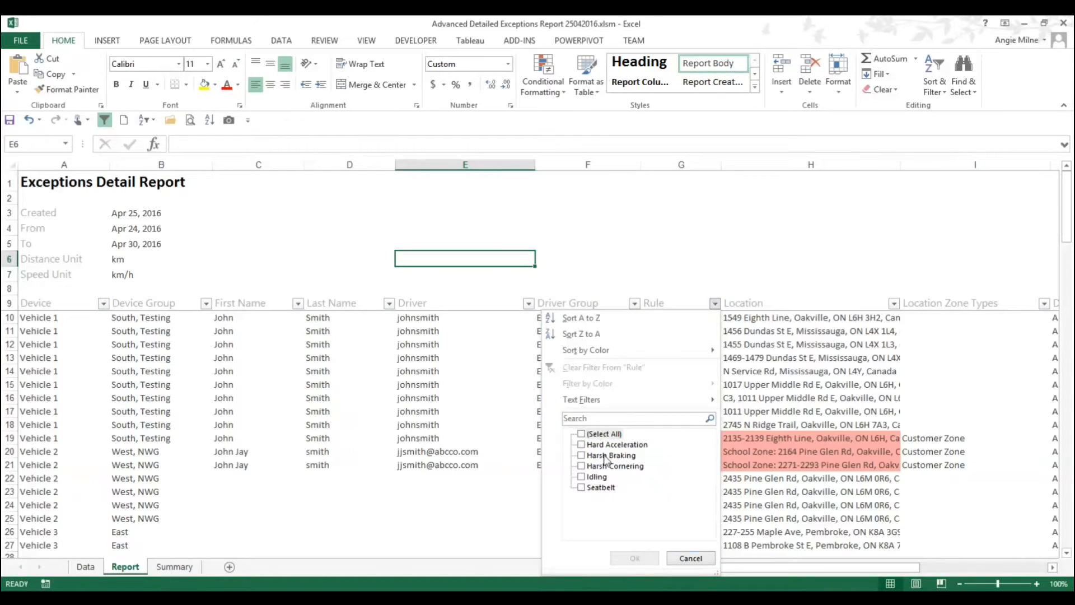
left_click(692, 559)
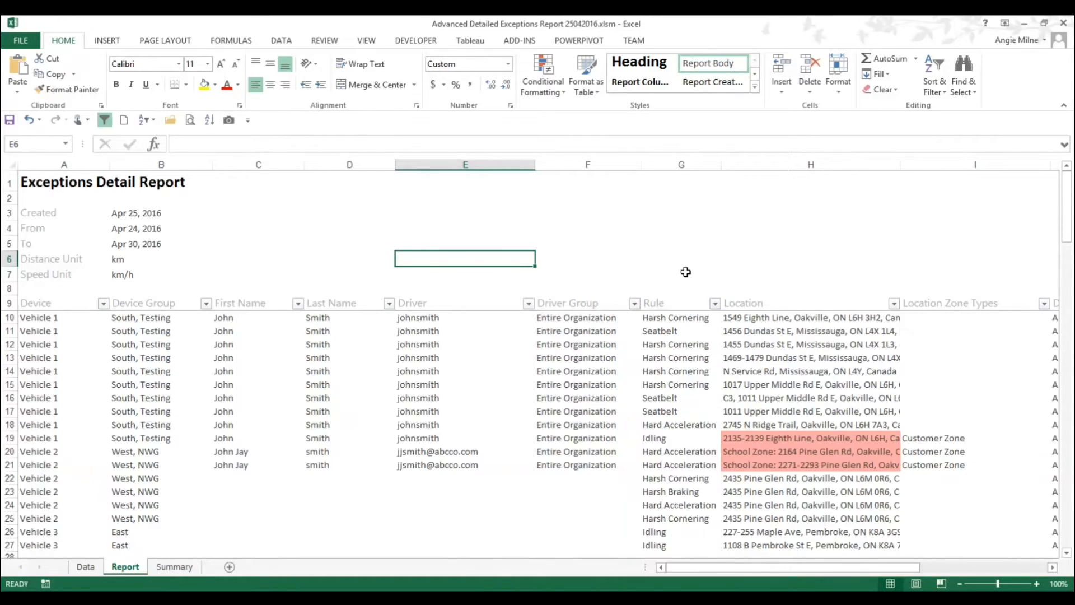
left_click(679, 260)
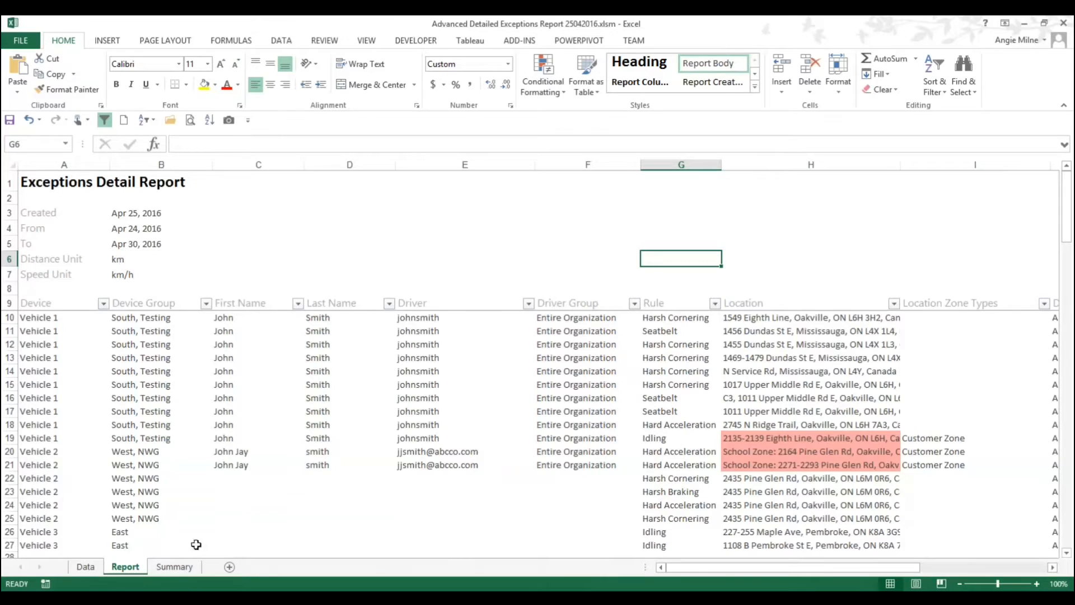
Step: Return to the Summary sheet and select cells inside the PivotTable to examine its field list and layout areas
left_click(174, 566)
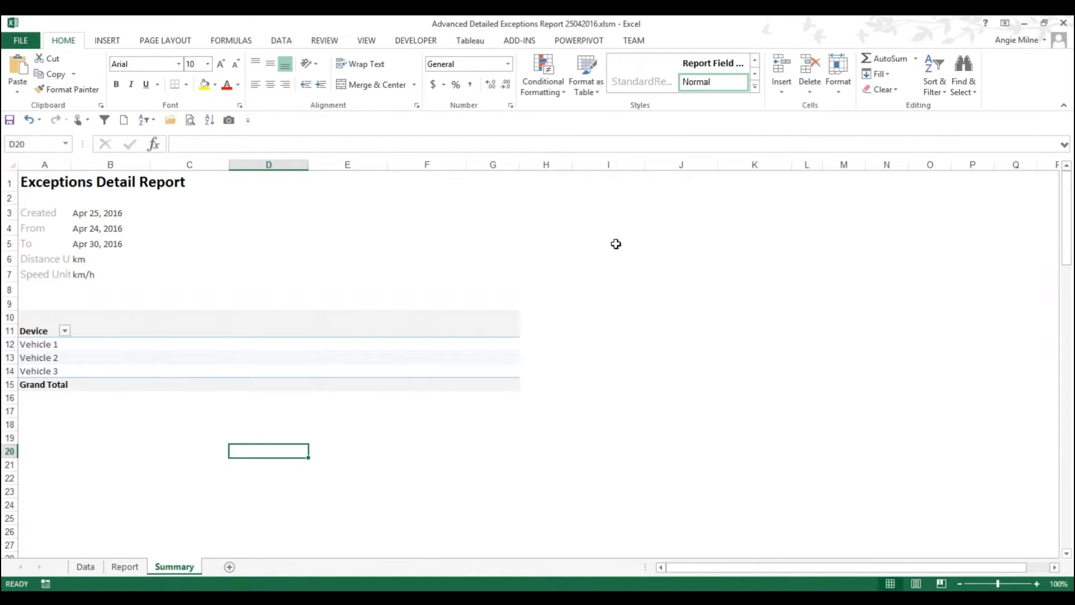
left_click(45, 345)
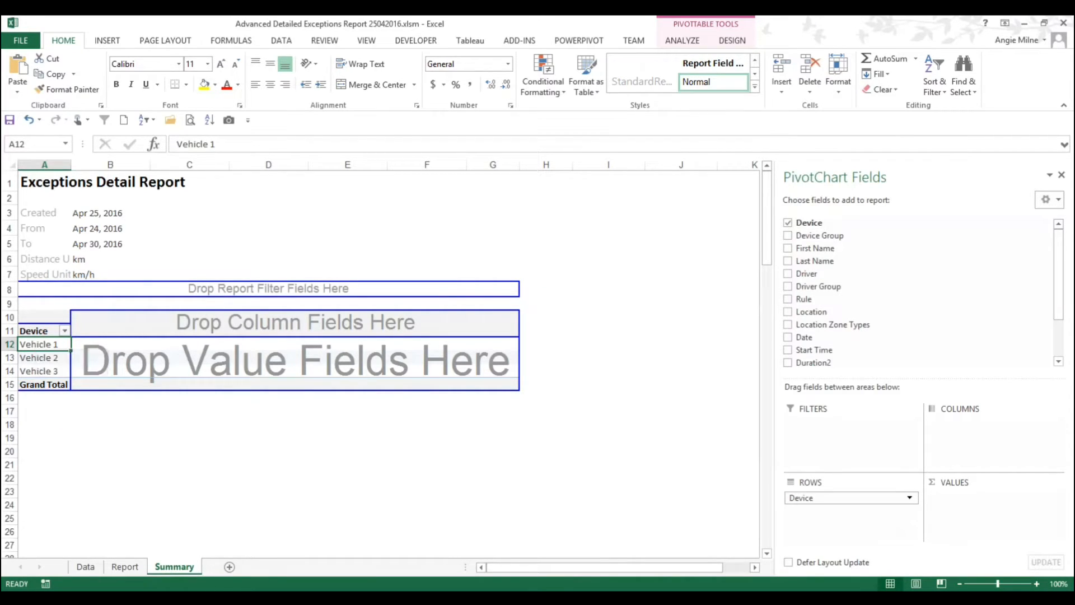
left_click(91, 359)
left_click(153, 332)
left_click(160, 366)
left_click(47, 346)
left_click(255, 365)
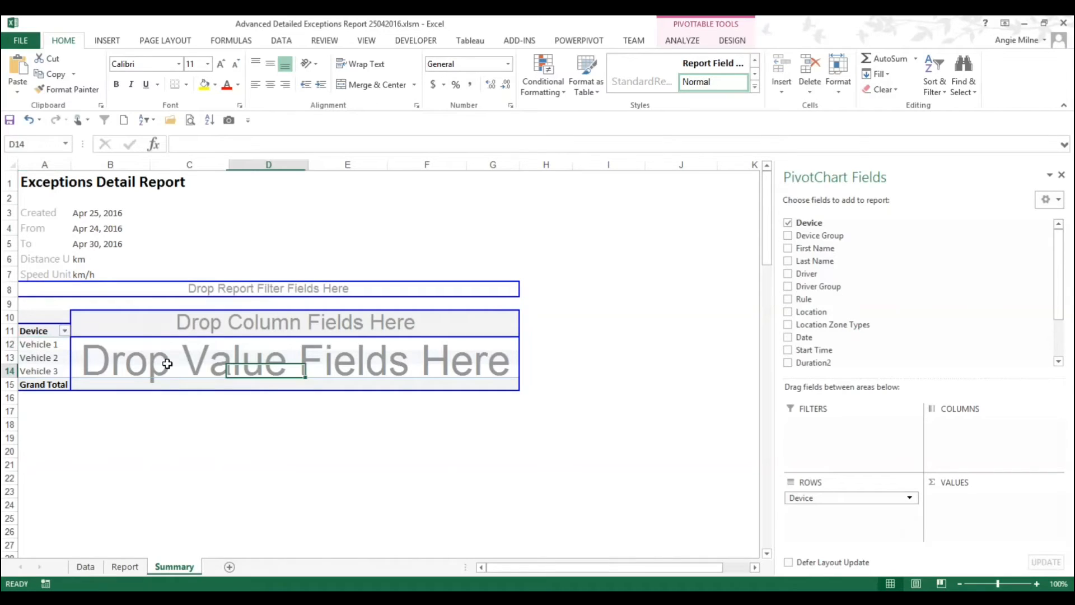
Step: Hide the field list of the Summary sheet's PivotTable and move the selection outside the table
left_click(56, 346)
right_click(57, 346)
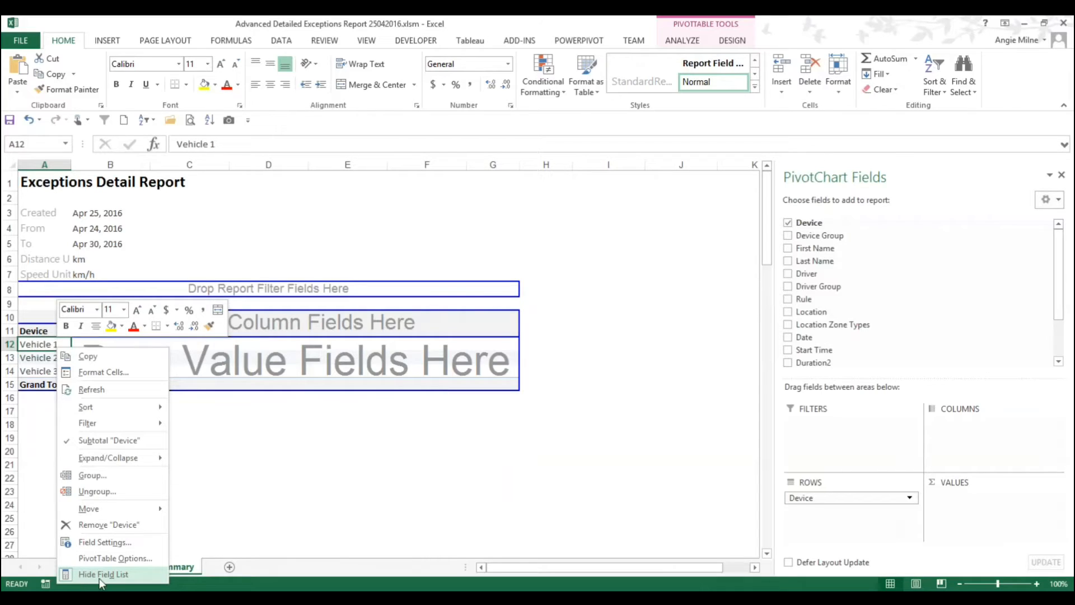
left_click(122, 579)
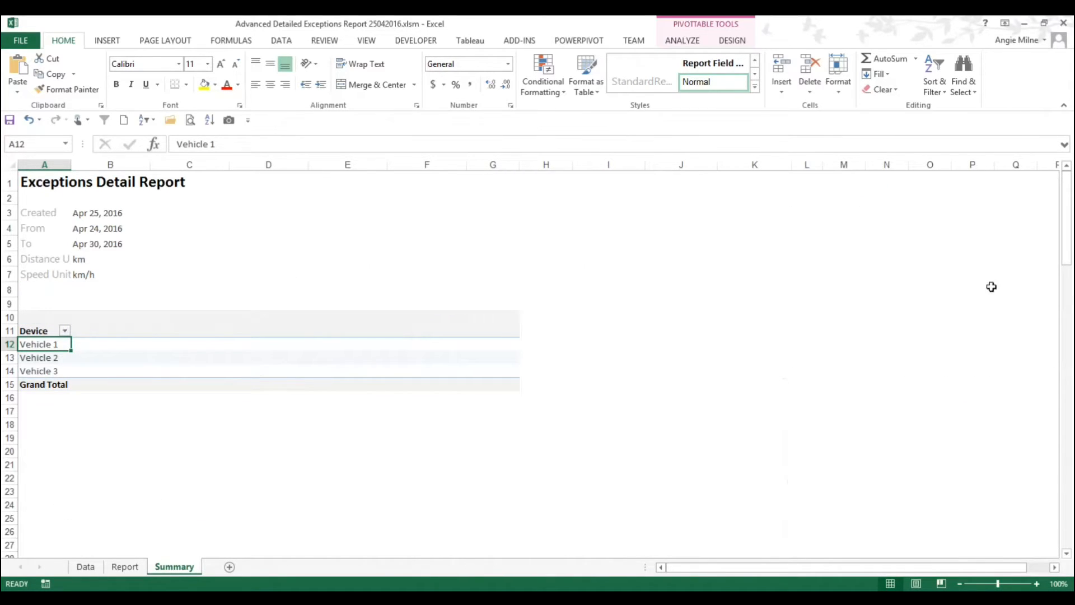
left_click(483, 274)
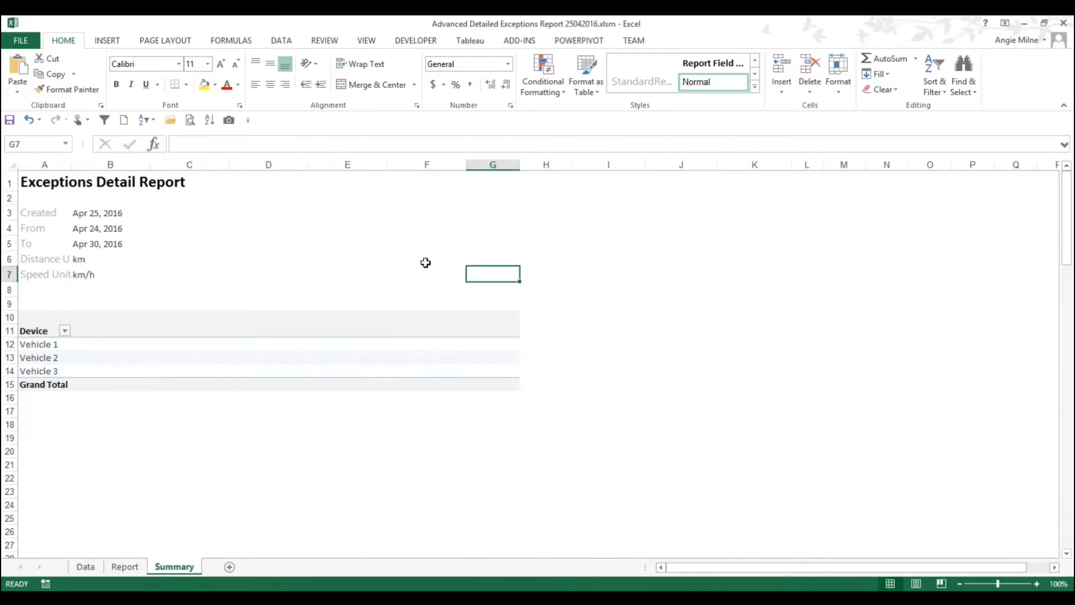
left_click(358, 257)
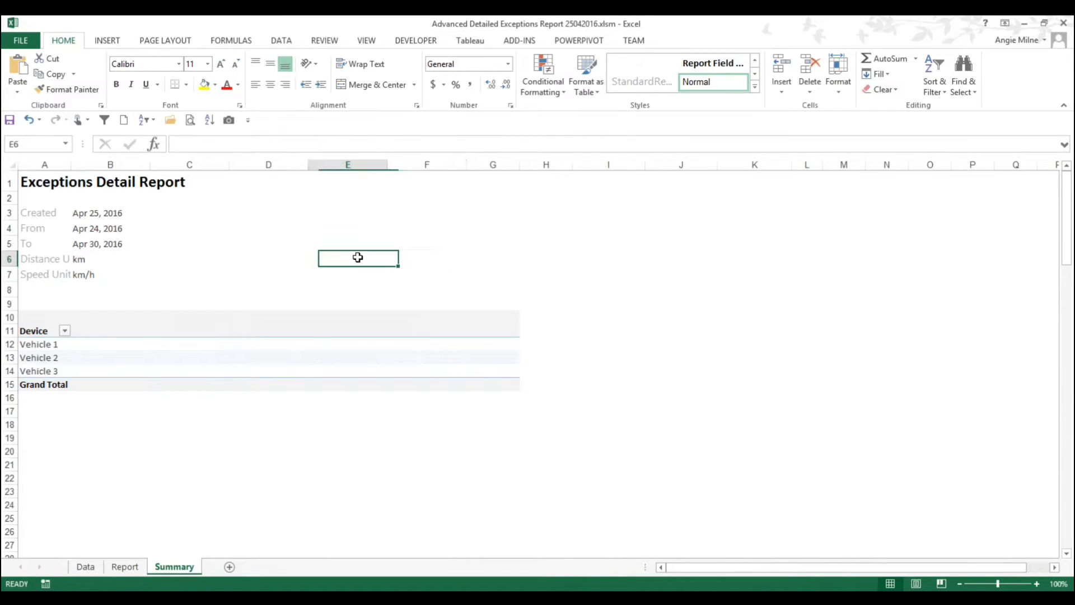
left_click(417, 258)
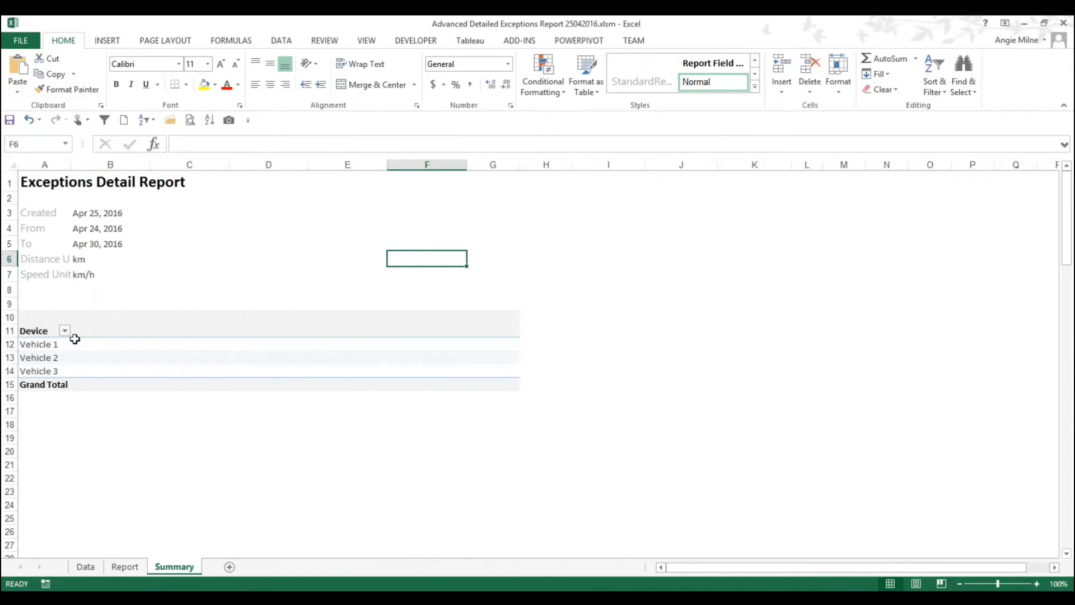
Step: Show the field list of the Summary sheet's PivotTable again and display the PivotTable analysis tools
left_click(49, 344)
right_click(50, 343)
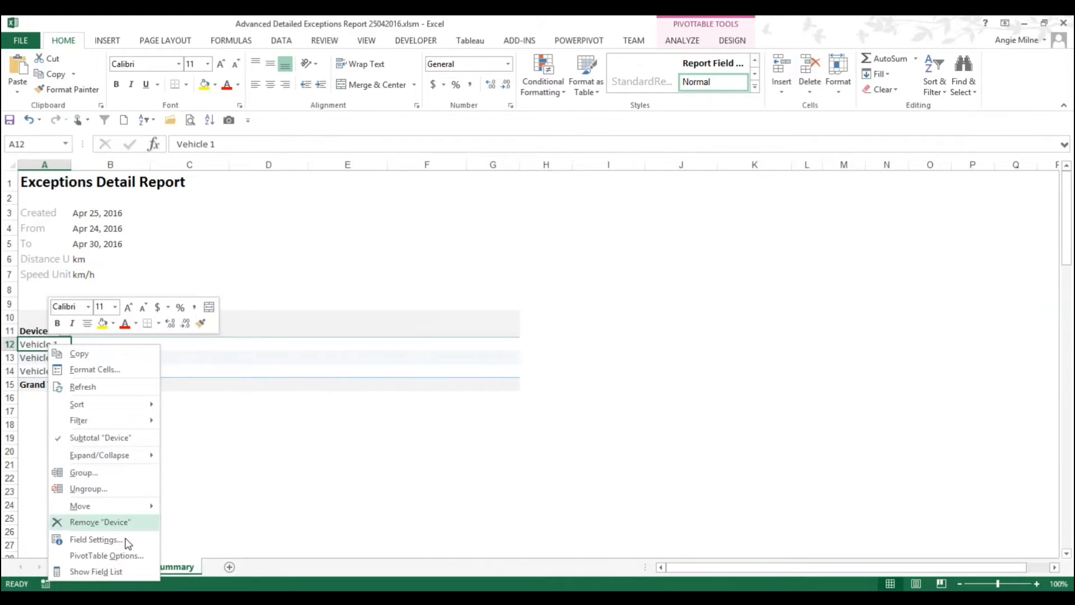
left_click(95, 572)
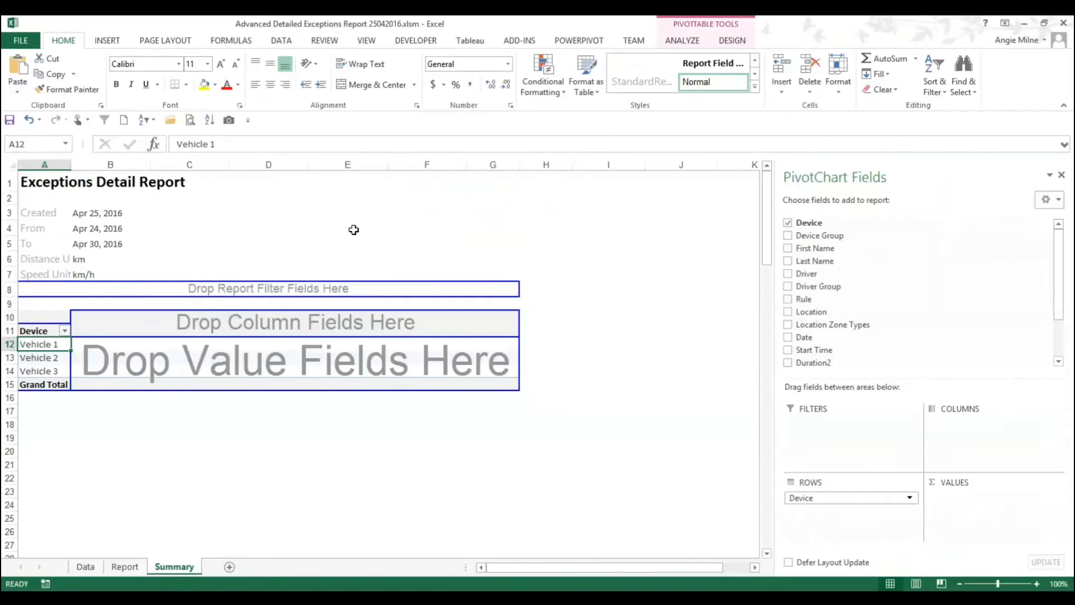
left_click(354, 229)
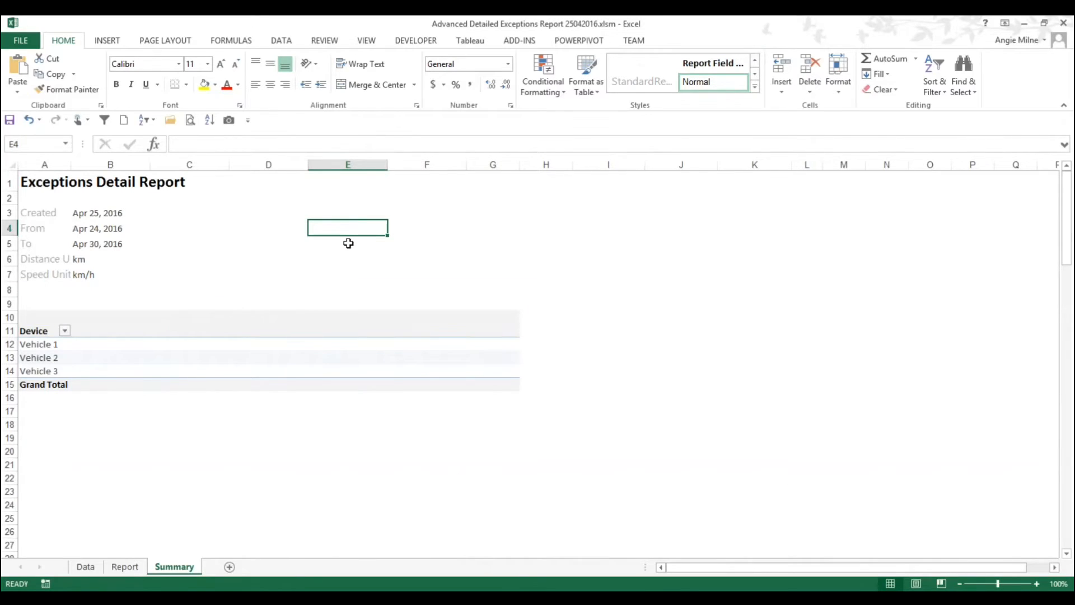
left_click(53, 345)
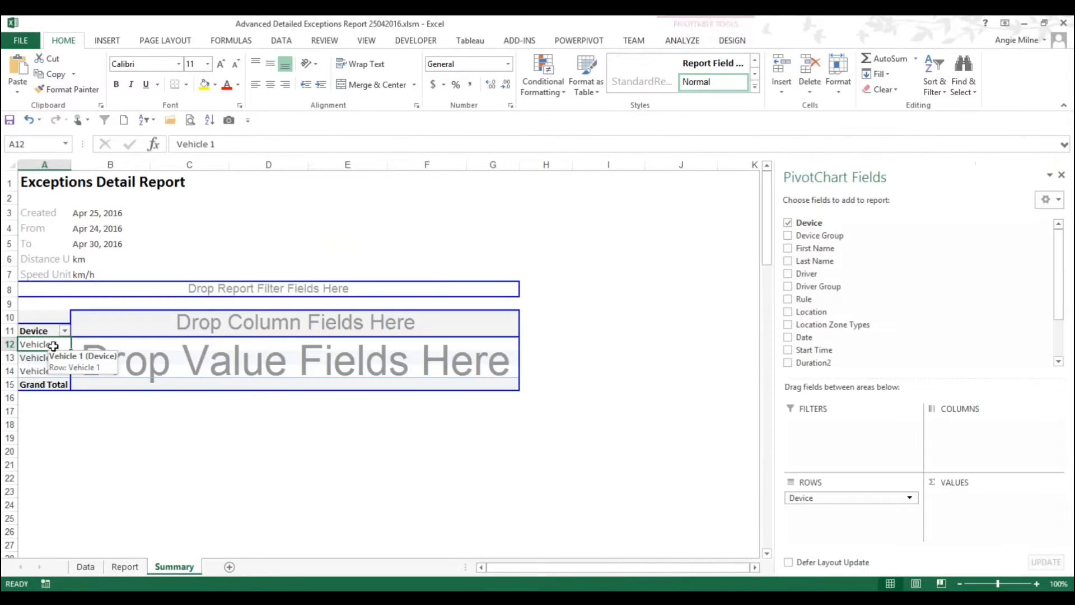
left_click(680, 46)
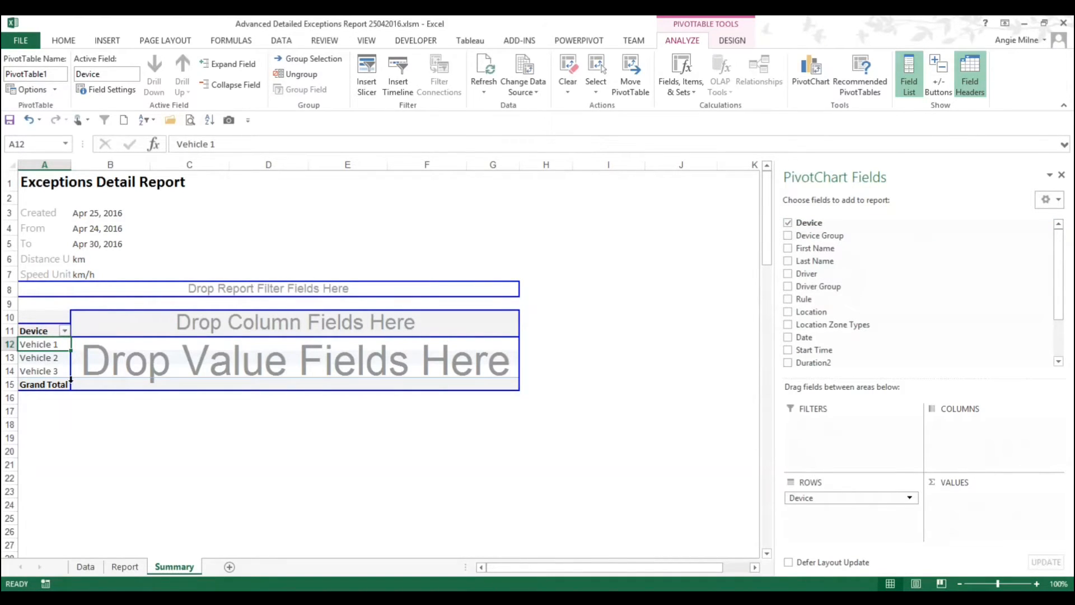
Step: Move the Device field from the PivotTable's rows to its columns, and return it to the rows
left_click(816, 497)
left_click_drag(816, 497, 980, 441)
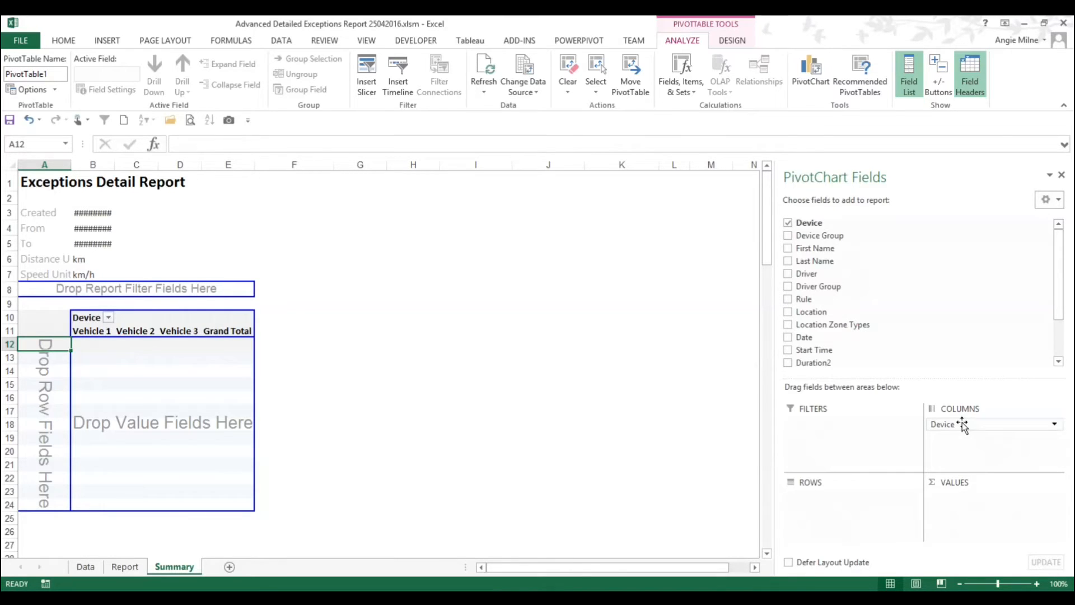
left_click_drag(962, 424, 829, 498)
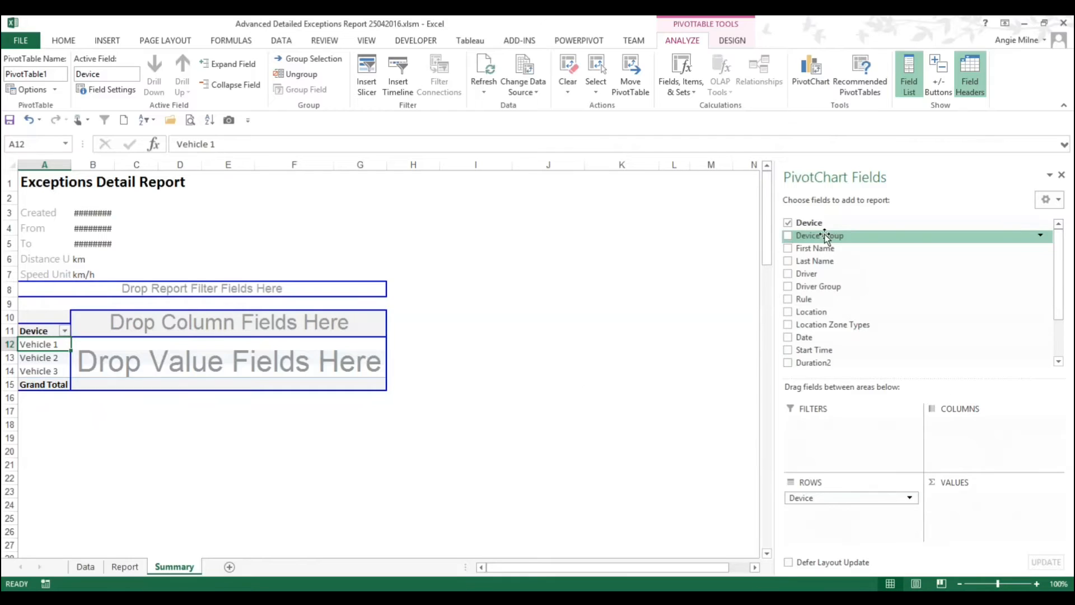
Step: Add Distance2 to the PivotTable as a summed value, formatted as Number with 2 decimal places and a thousands separator
scroll(866, 309, "down", 3)
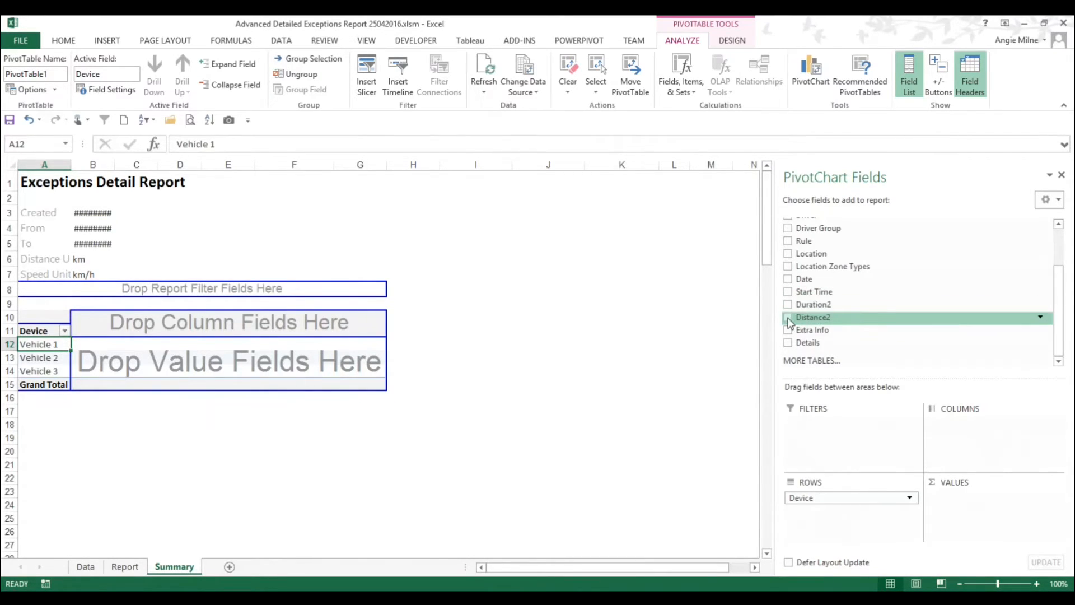
left_click(787, 317)
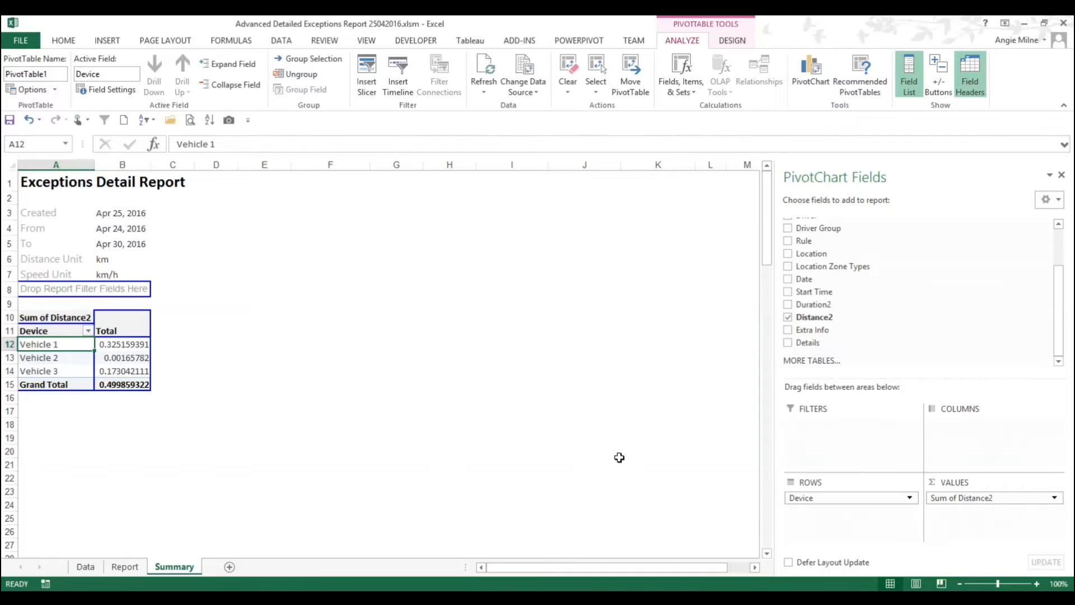
left_click(1001, 498)
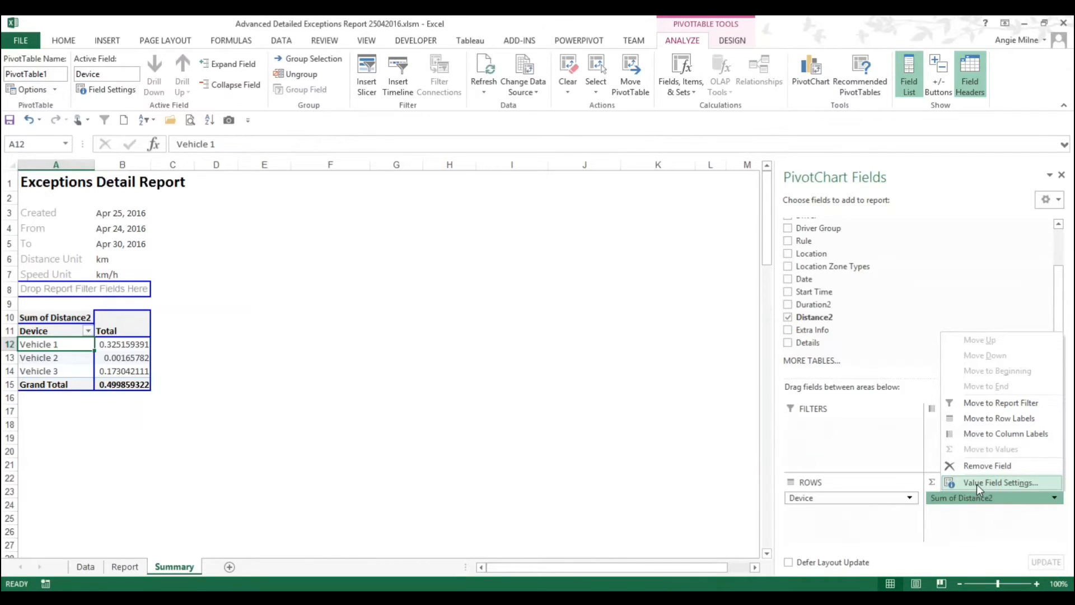
left_click(976, 483)
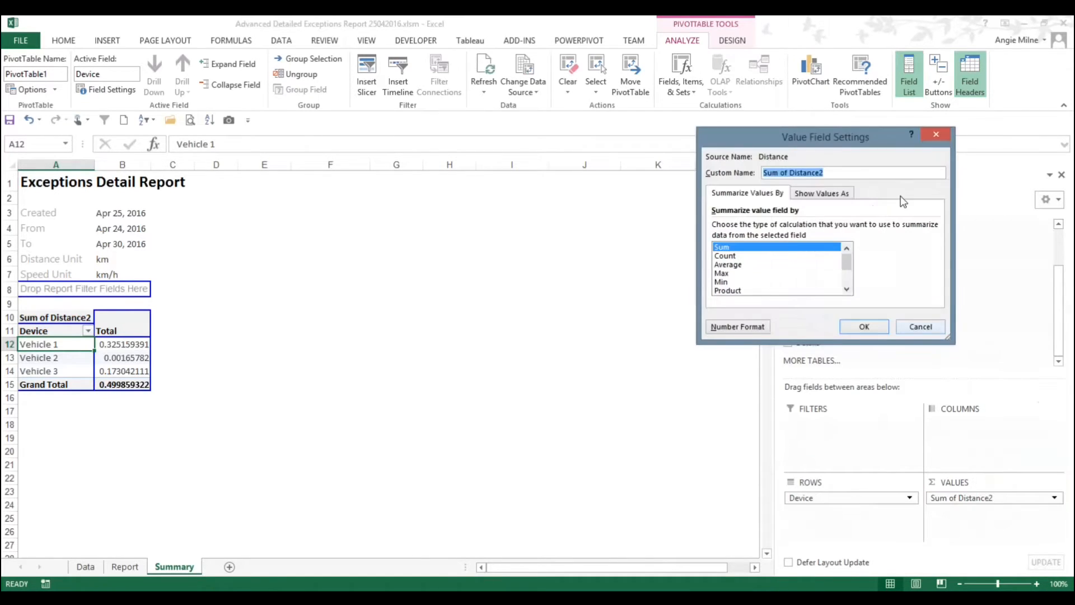
left_click_drag(822, 133, 525, 212)
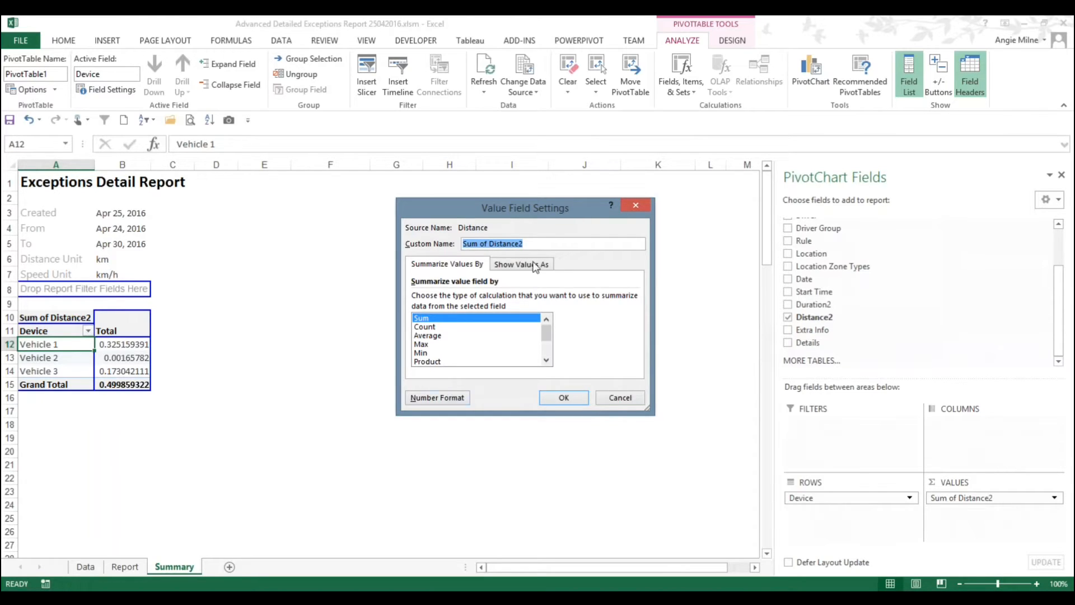
left_click(437, 399)
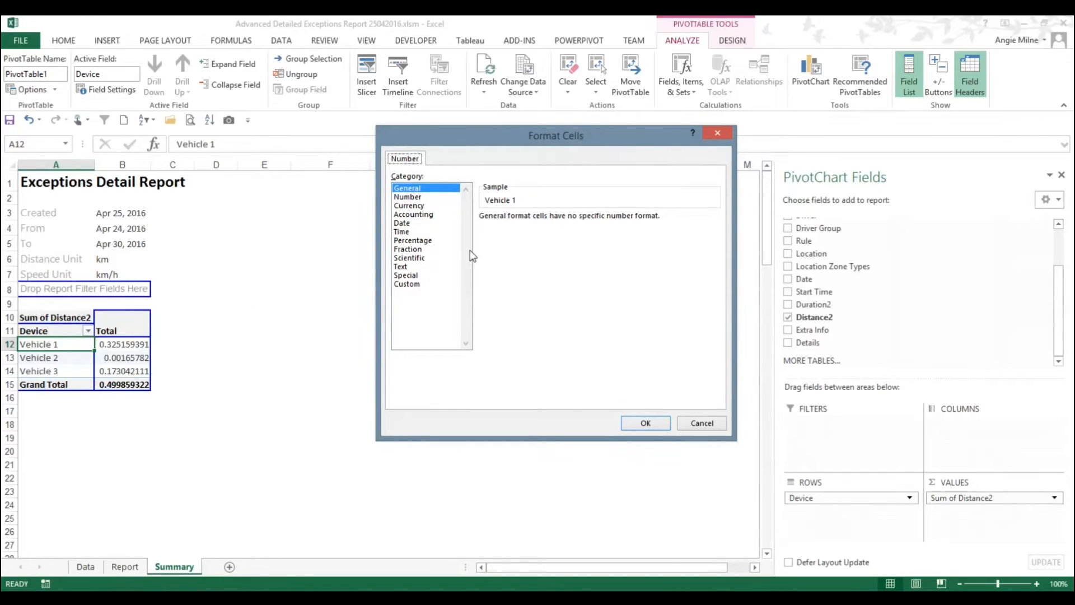
left_click(407, 197)
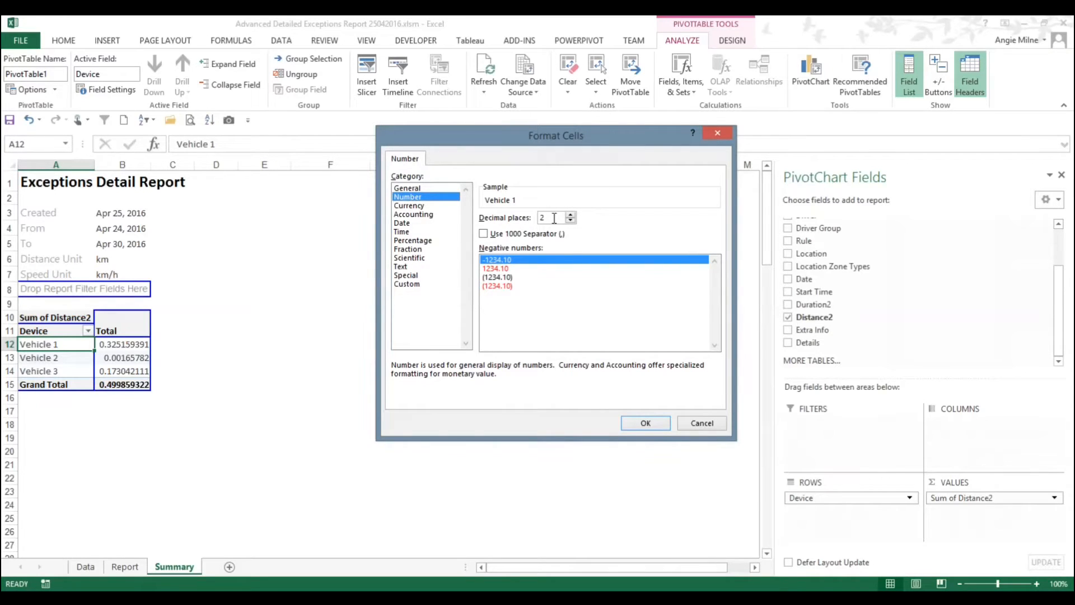
left_click(484, 234)
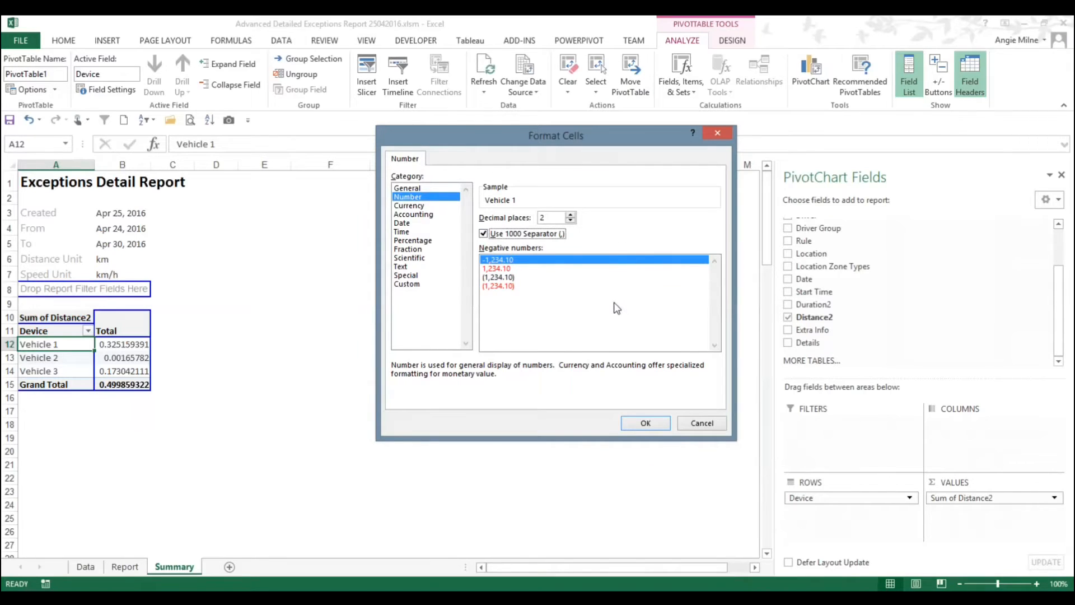
left_click(645, 424)
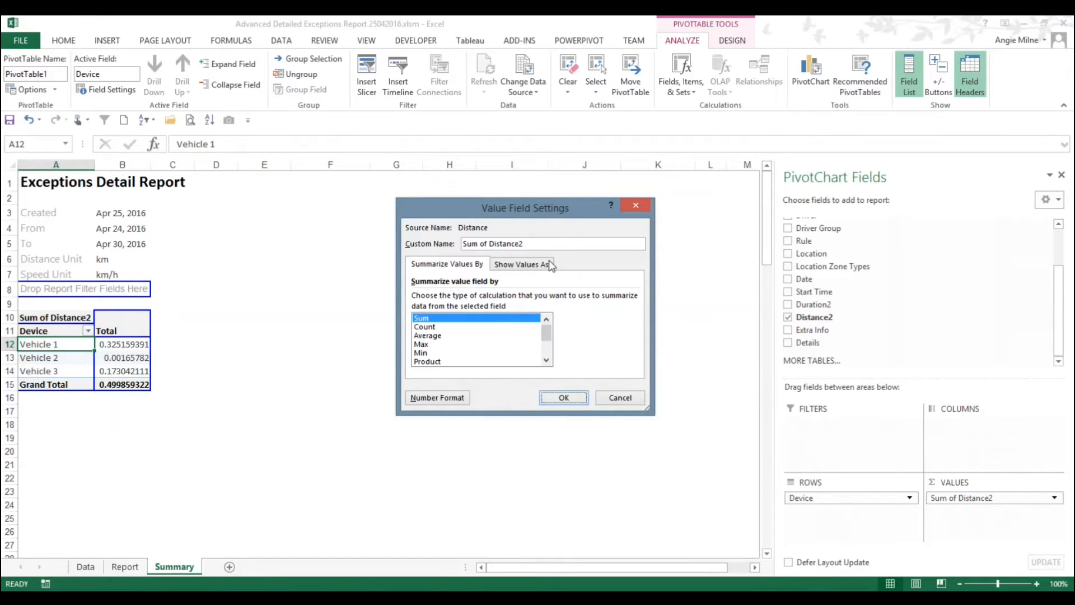
Step: Give the Distance2 value field the custom name Total Distance Driven and apply its settings
left_click_drag(527, 244, 476, 245)
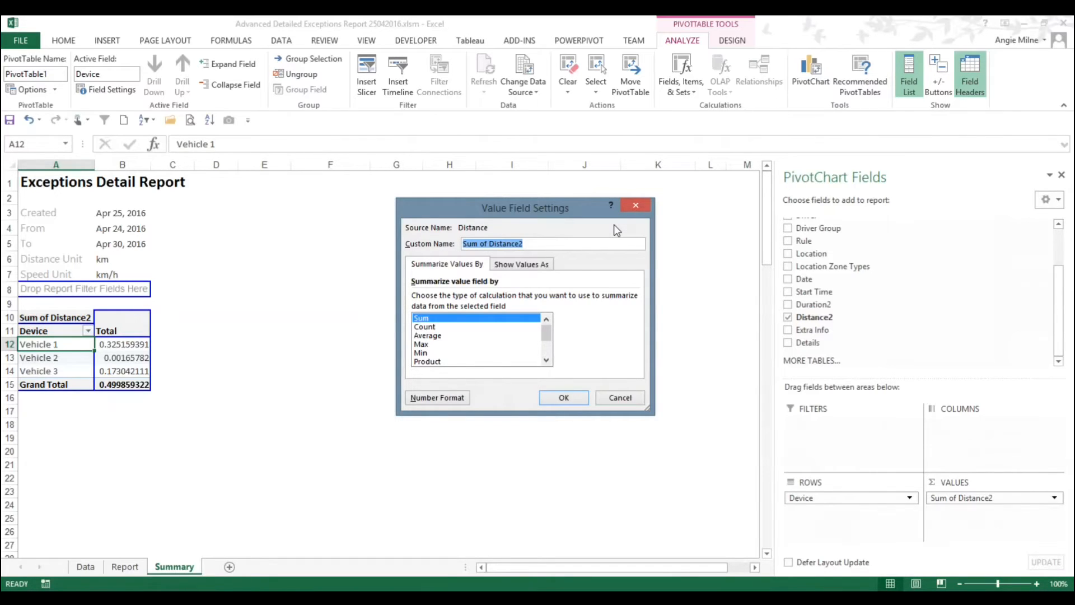
type("Total Dis")
type("ce Driven")
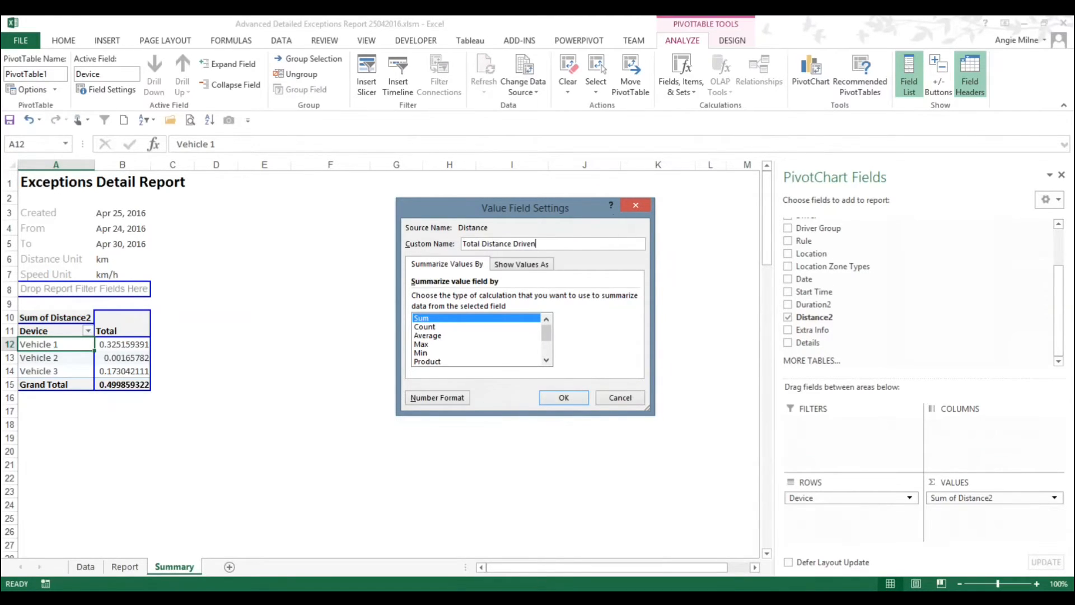
left_click(541, 268)
left_click(565, 399)
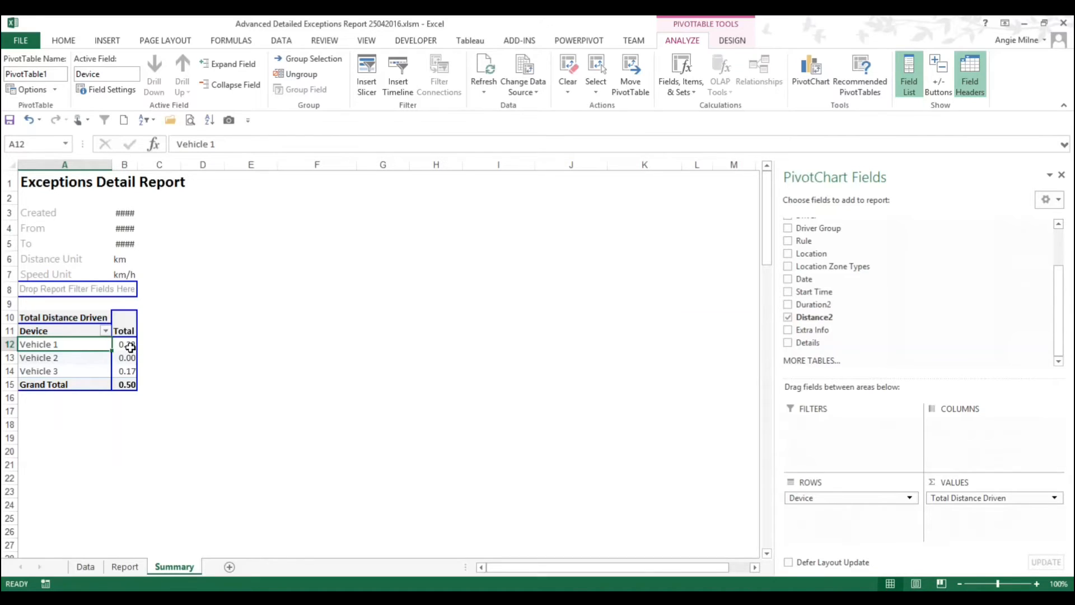
mouse_move(130, 347)
left_click(219, 367)
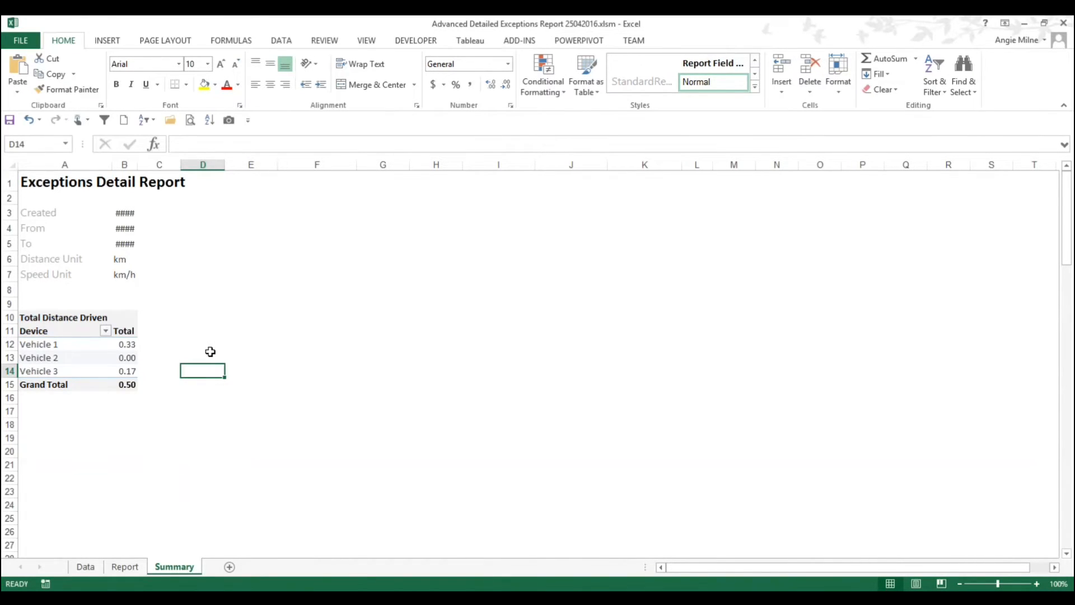
Step: Turn off autofitting column widths on update in the Summary PivotTable's options
left_click(122, 356)
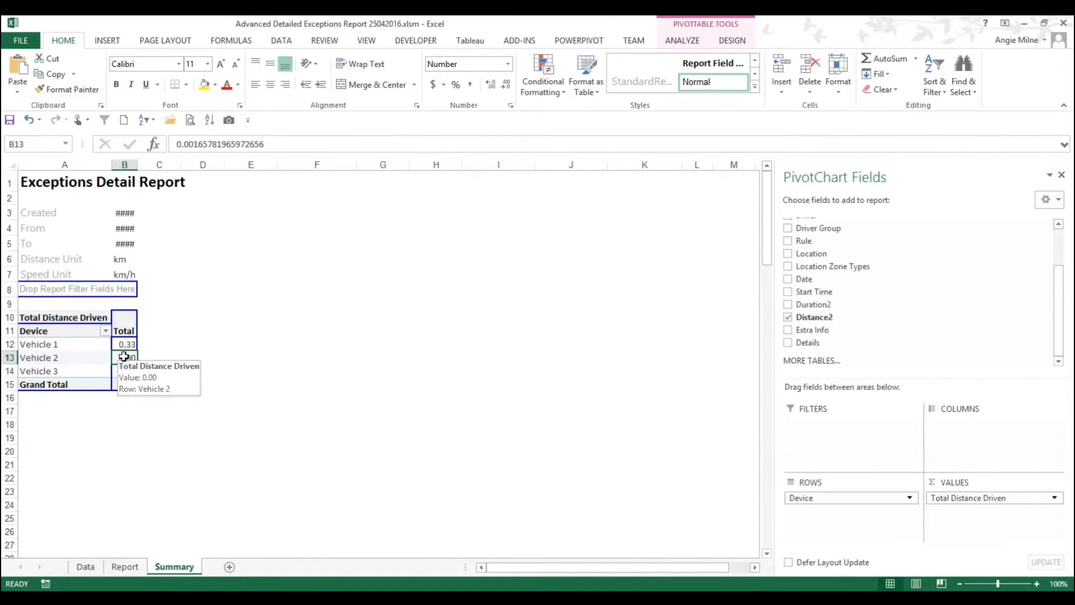
right_click(124, 356)
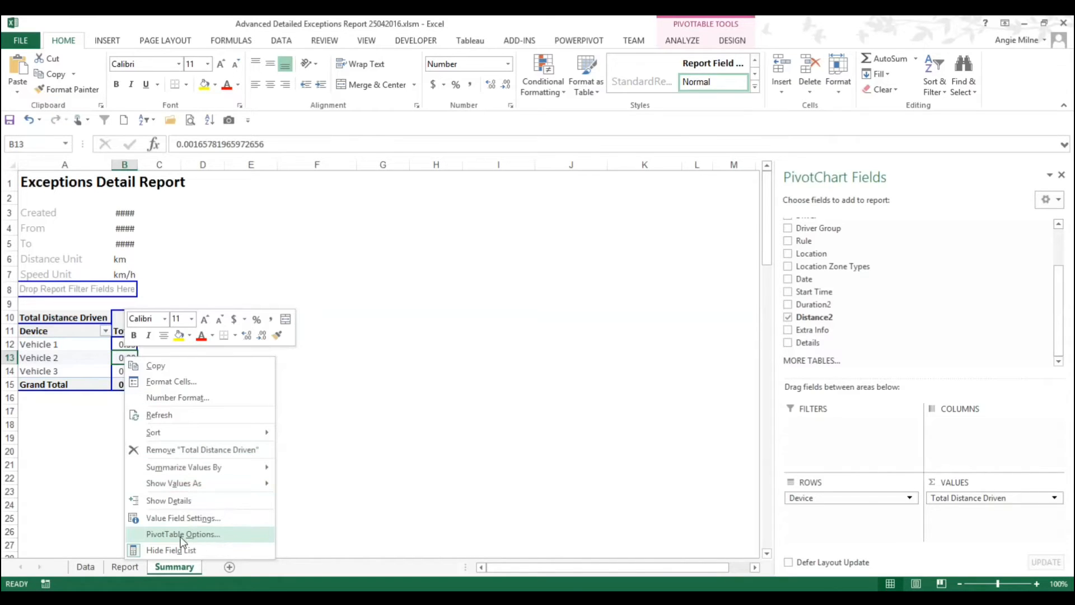
left_click(203, 534)
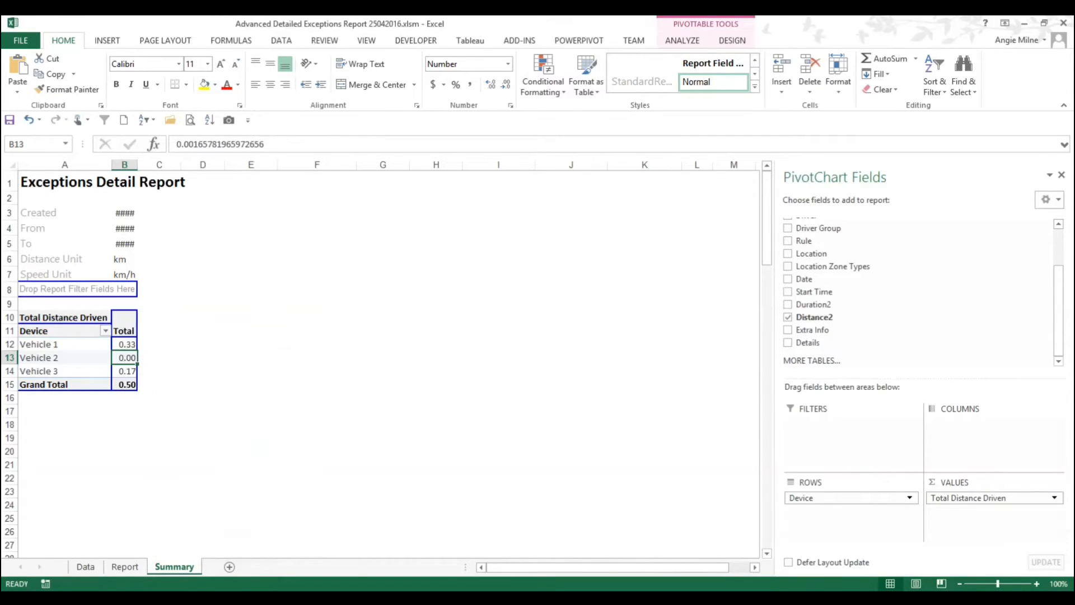
left_click_drag(216, 284, 429, 204)
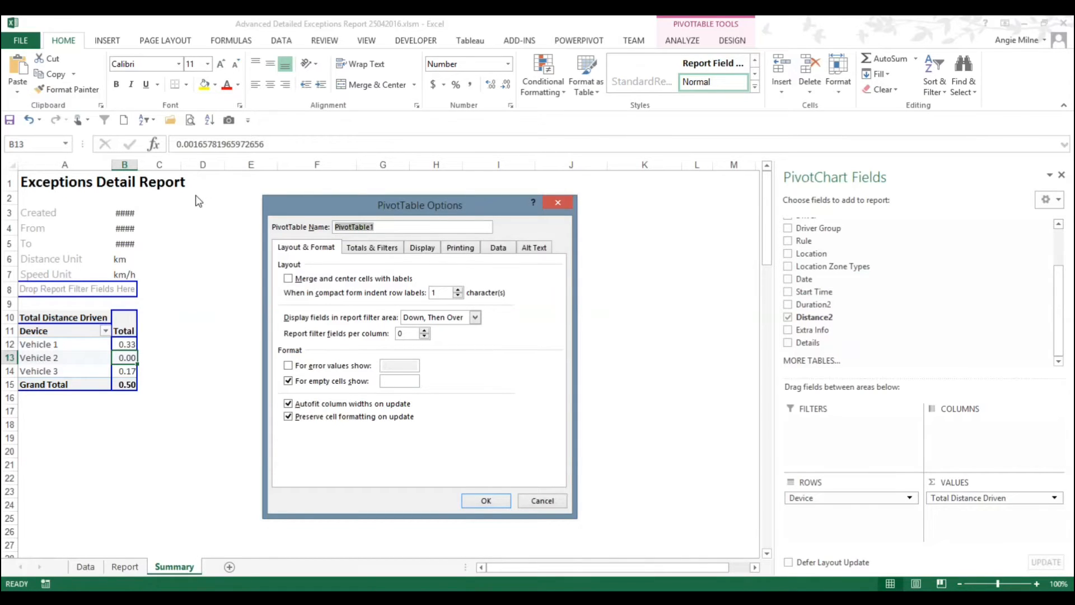
left_click(288, 404)
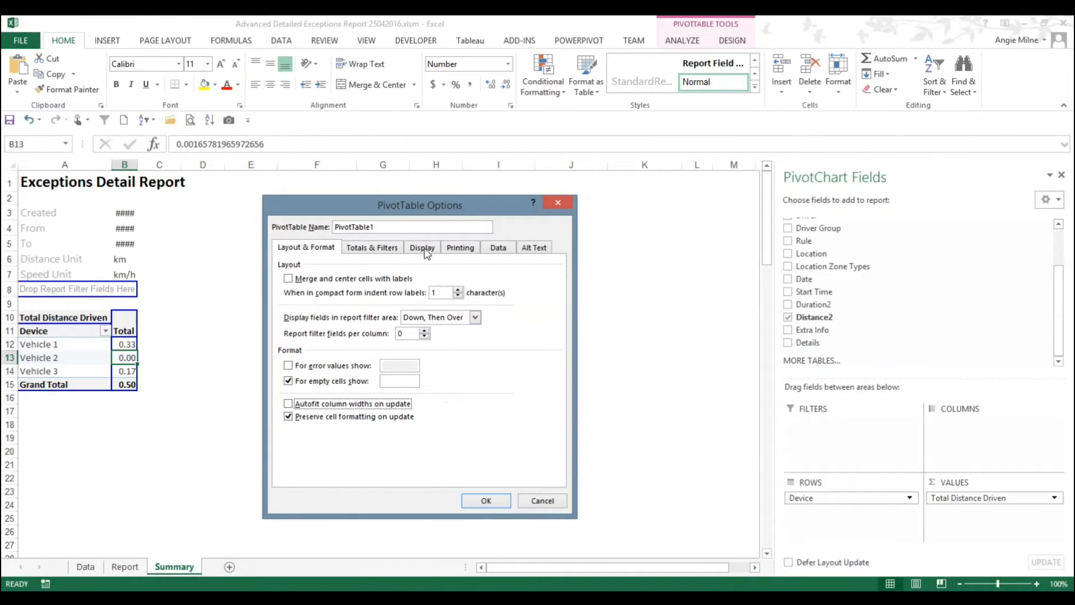
Step: Enable expand/collapse buttons in the PivotTable's display options, and disable the classic PivotTable layout and the Values row
left_click(387, 252)
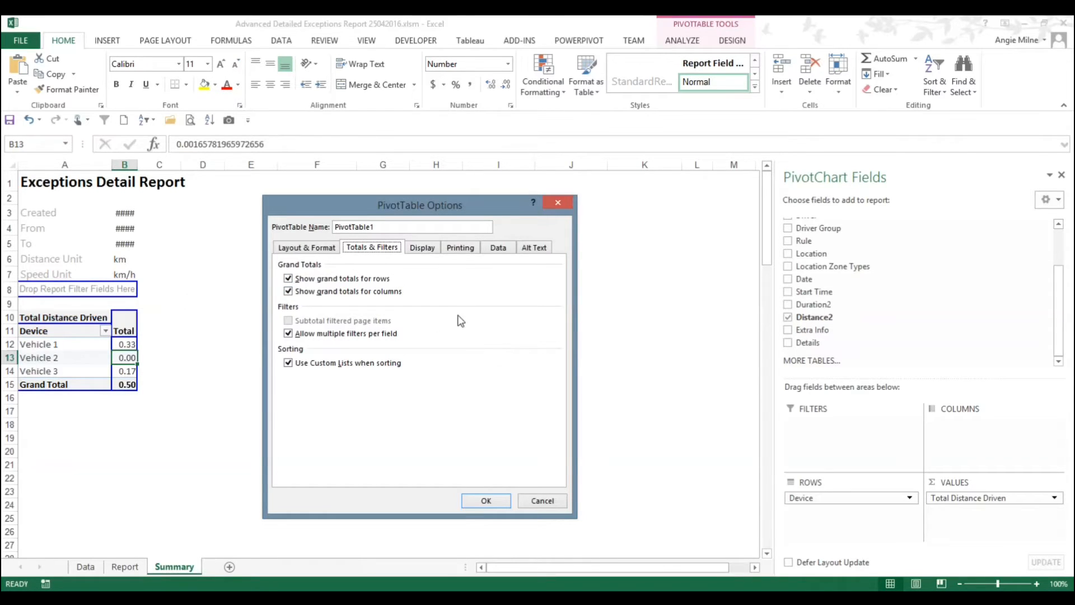
left_click(424, 248)
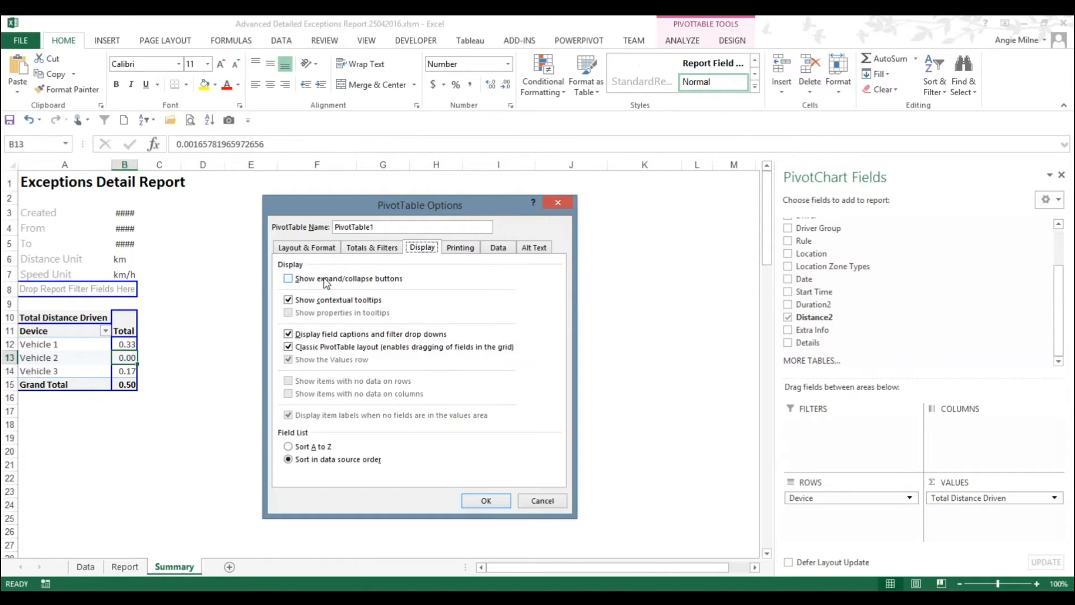
left_click(300, 279)
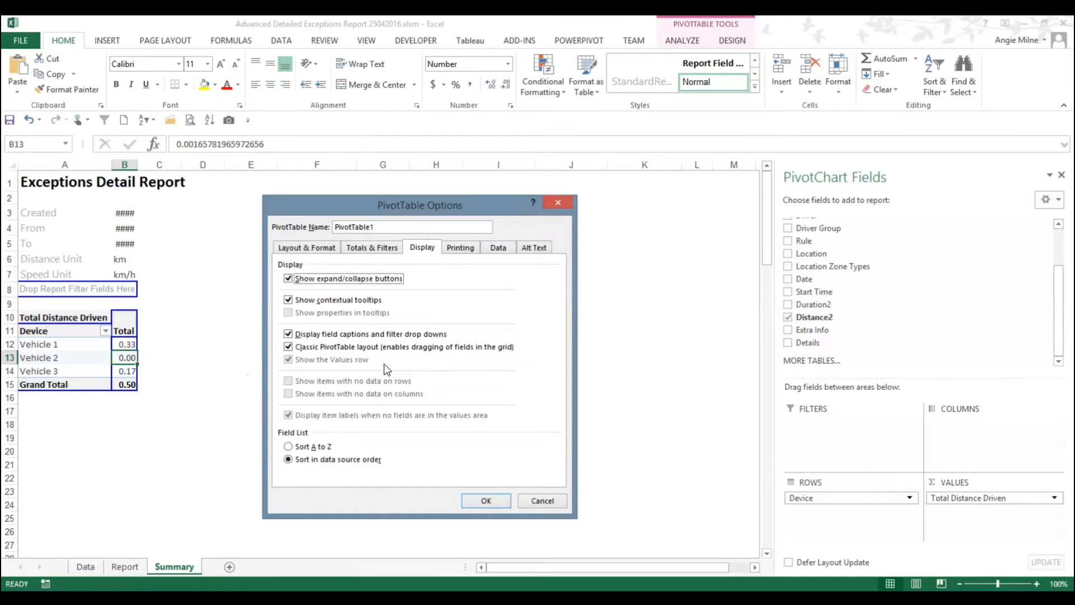
left_click(312, 348)
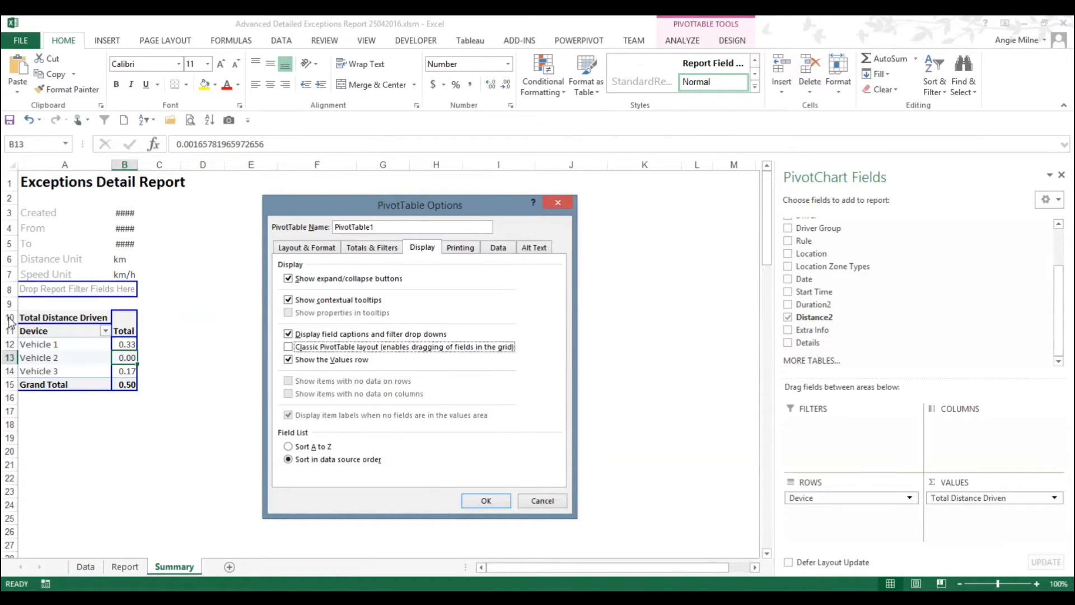
left_click(288, 360)
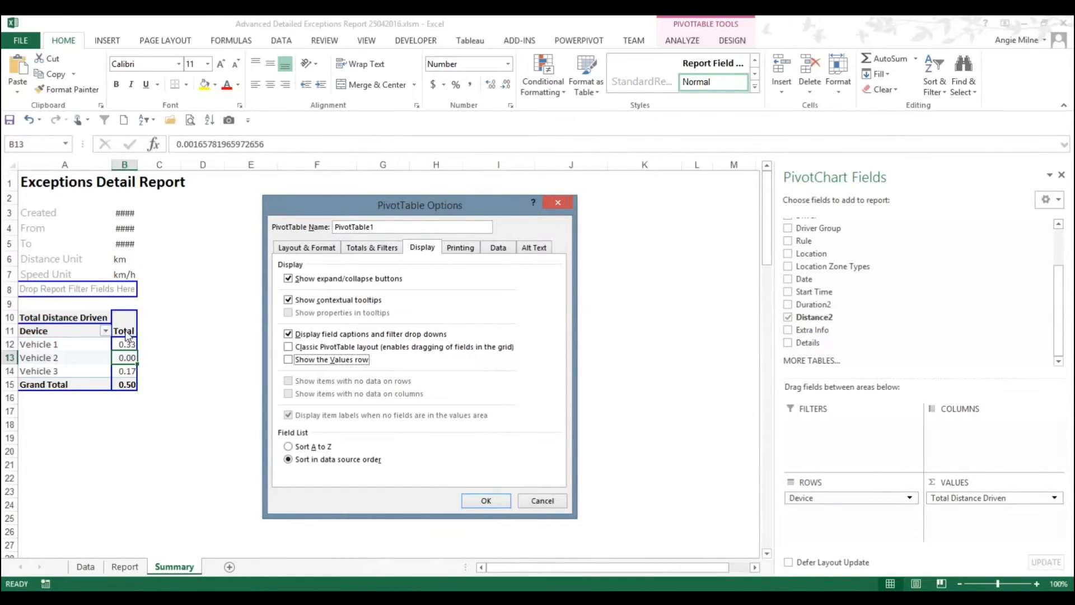
Step: Set the number of deleted items retained per field to None, apply the PivotTable options, and select the Total Distance Driven header
left_click(498, 248)
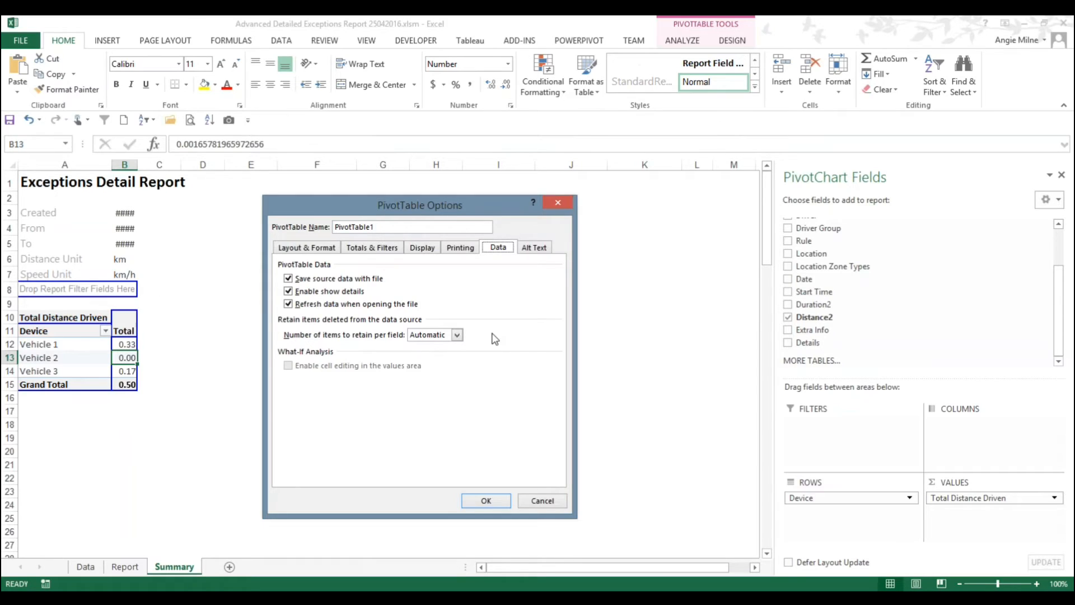
left_click(456, 335)
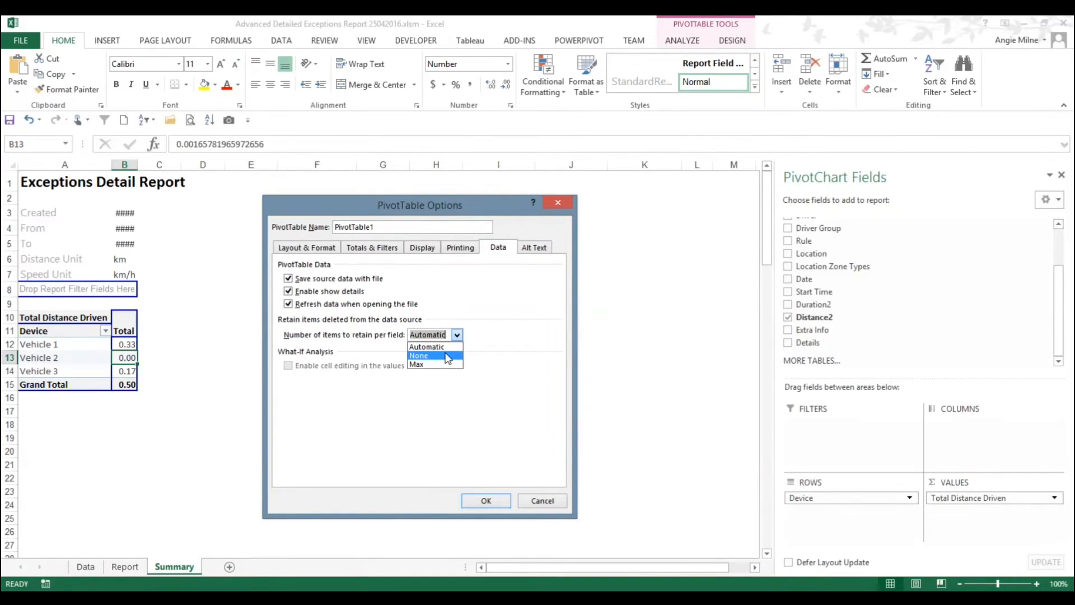
left_click(447, 356)
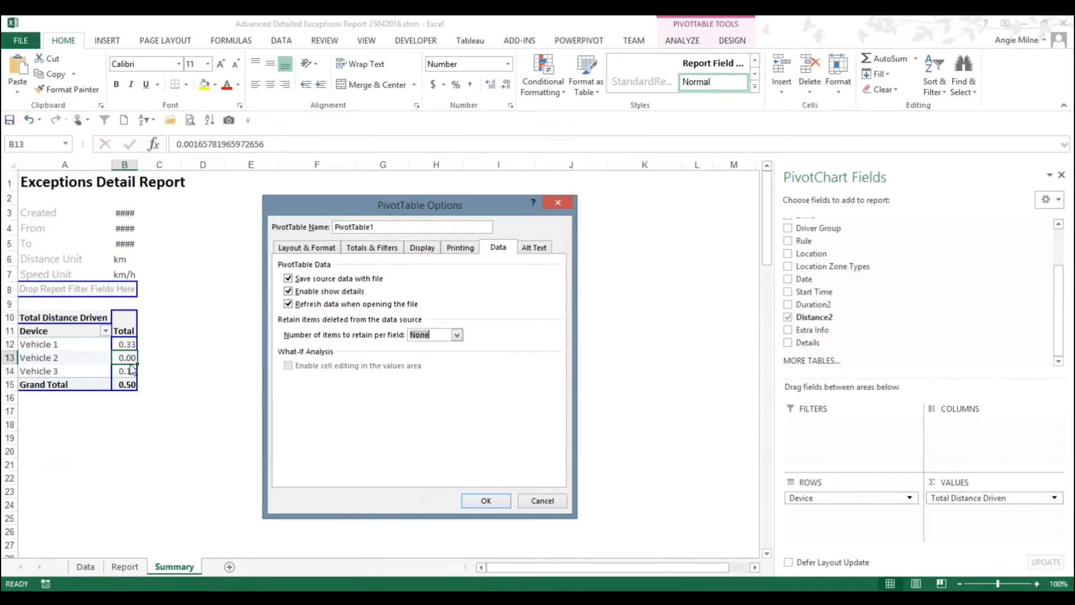
left_click(486, 500)
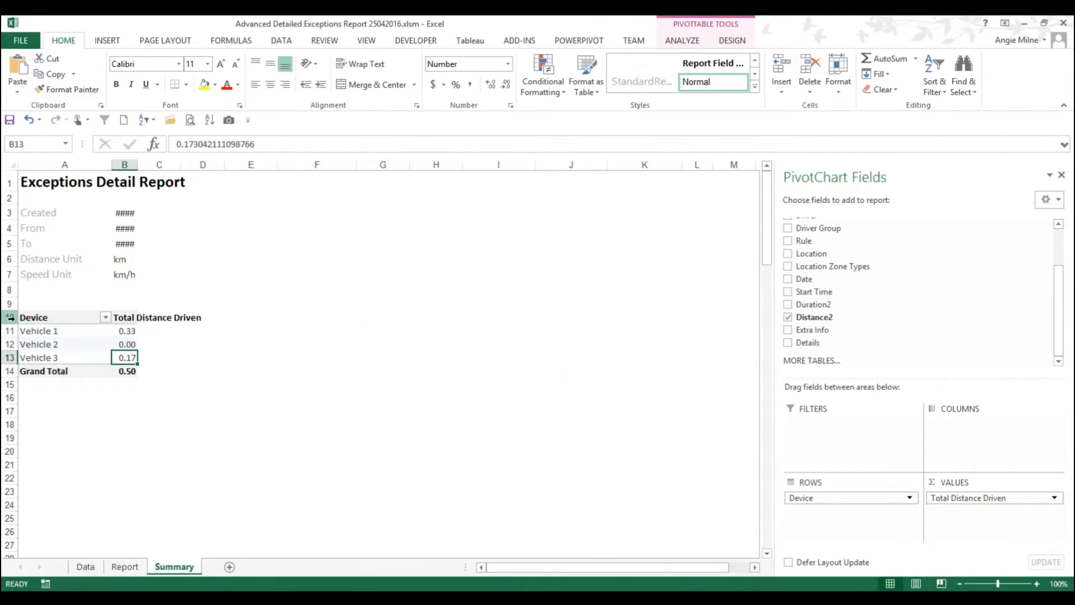
left_click(124, 317)
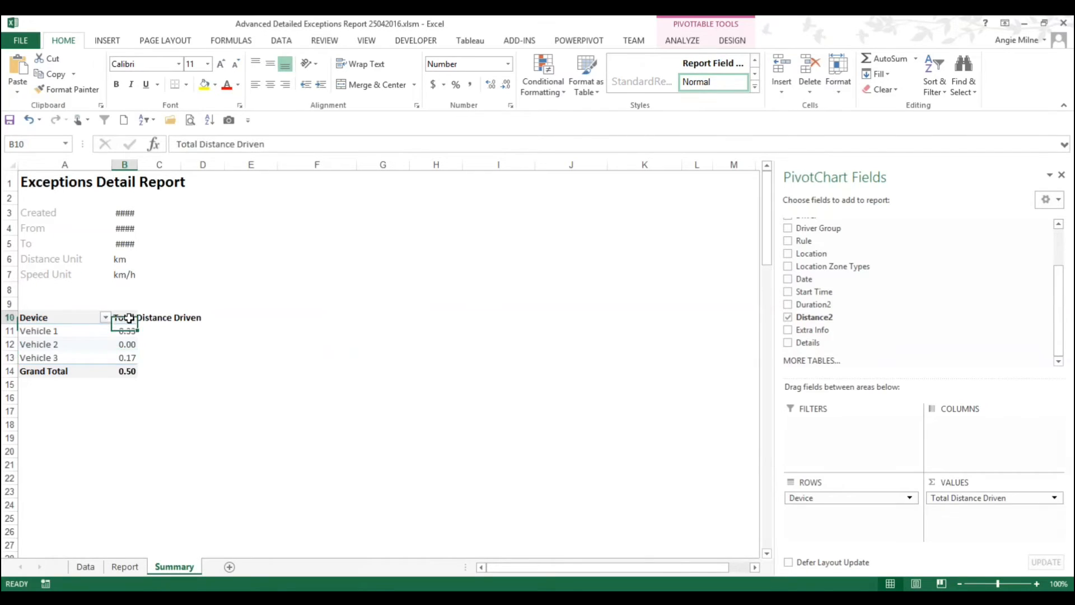
Step: Widen column B on the Summary sheet to fit the Total Distance Driven header, and refresh the PivotTable
left_click(196, 356)
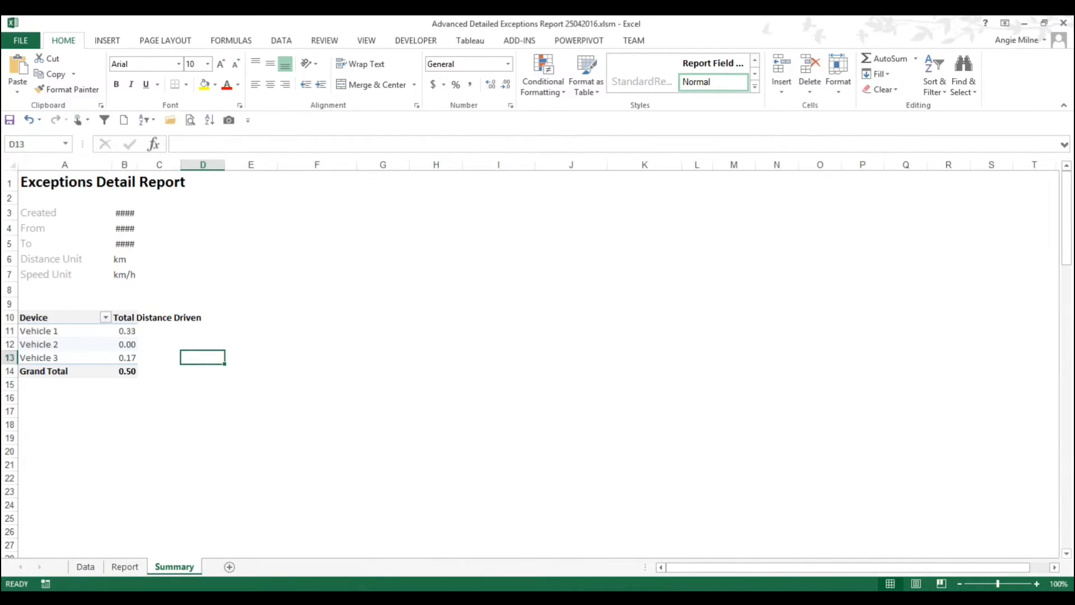
left_click_drag(135, 164, 214, 167)
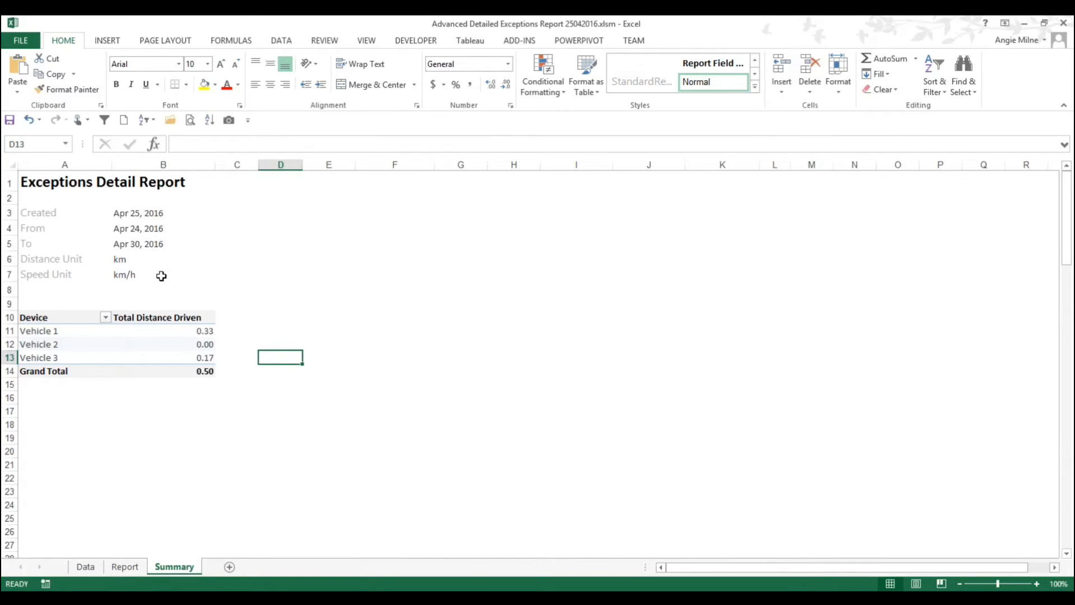
mouse_move(185, 330)
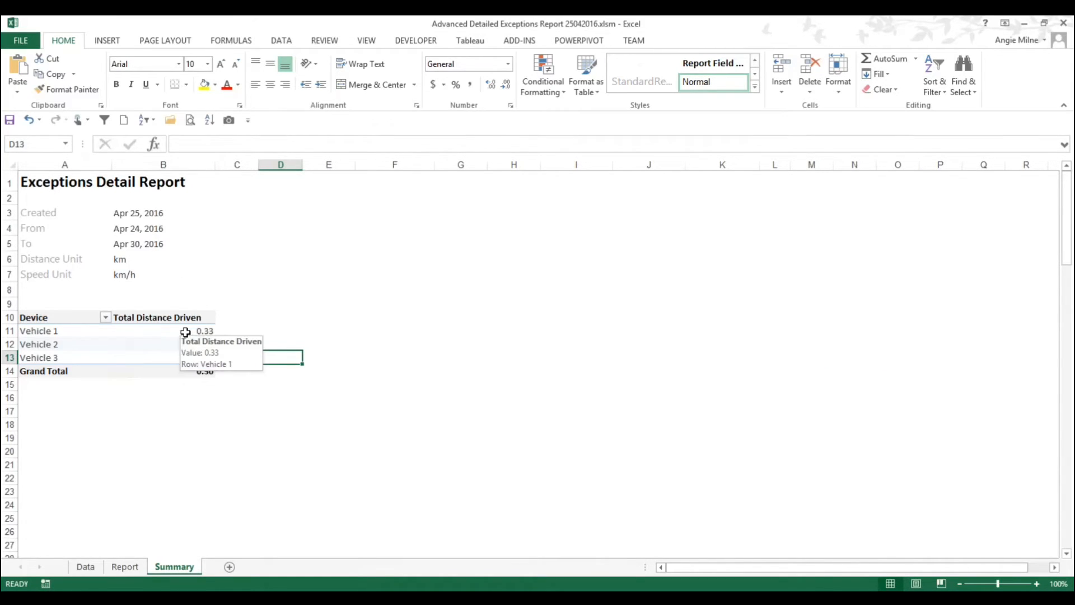
left_click(178, 330)
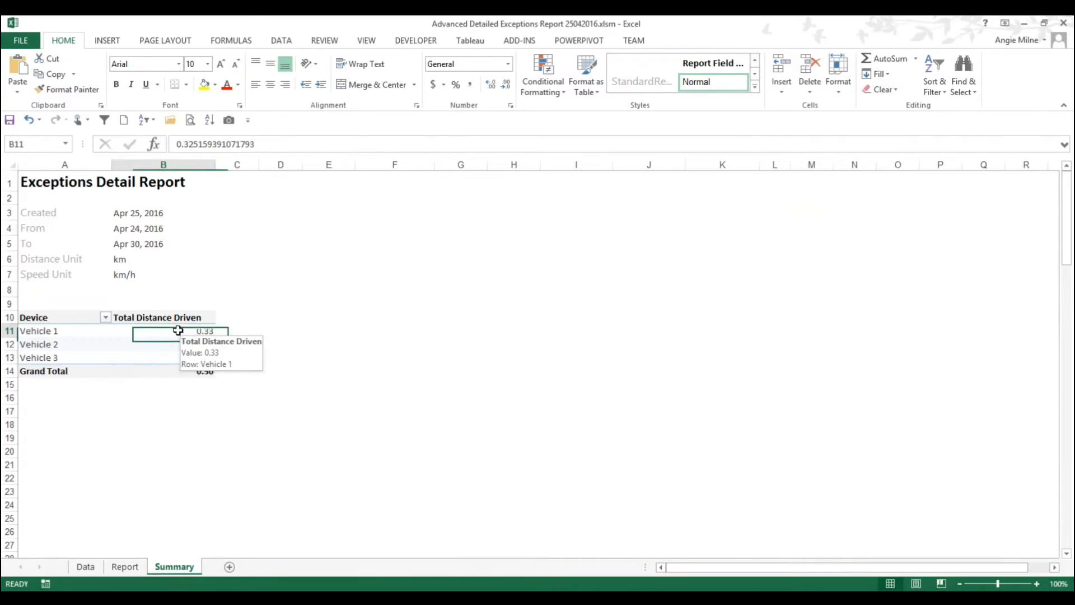
right_click(178, 331)
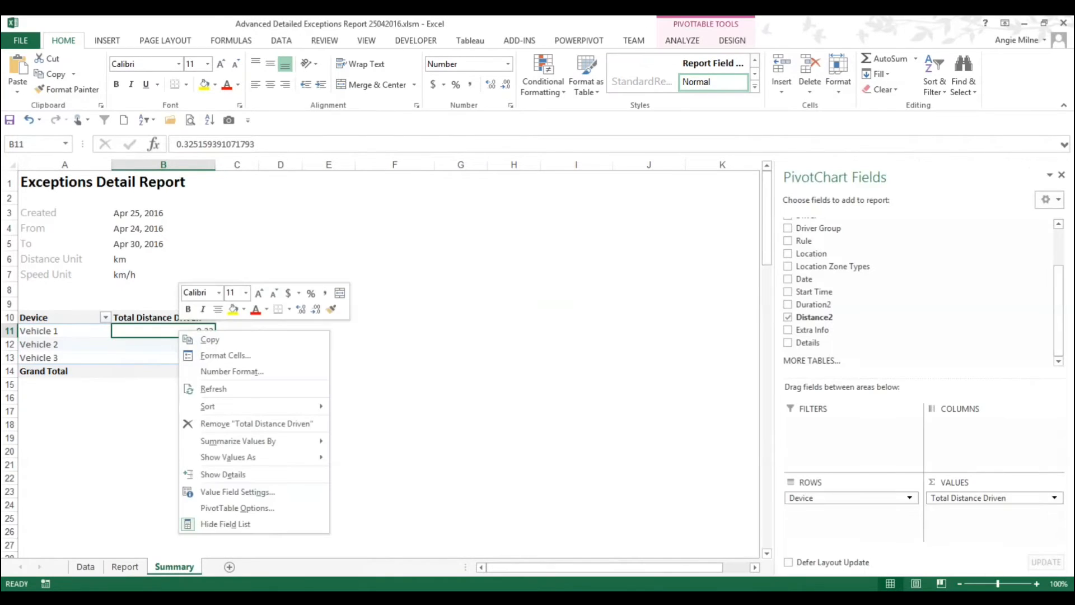
left_click(222, 394)
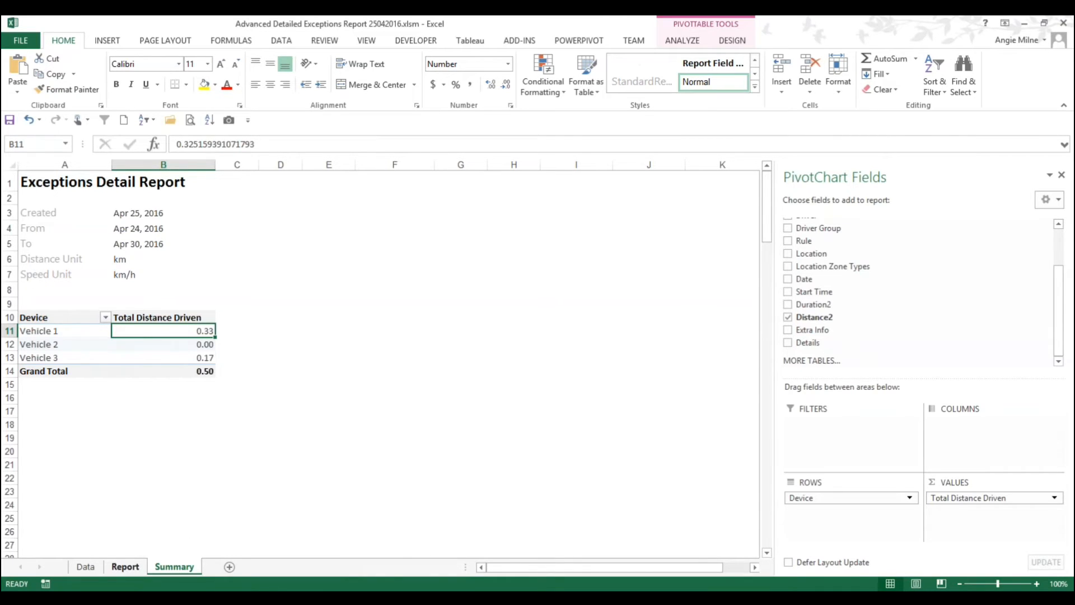
Step: On the Report sheet, add a Count header in cell P9, beside the Details column
left_click(124, 566)
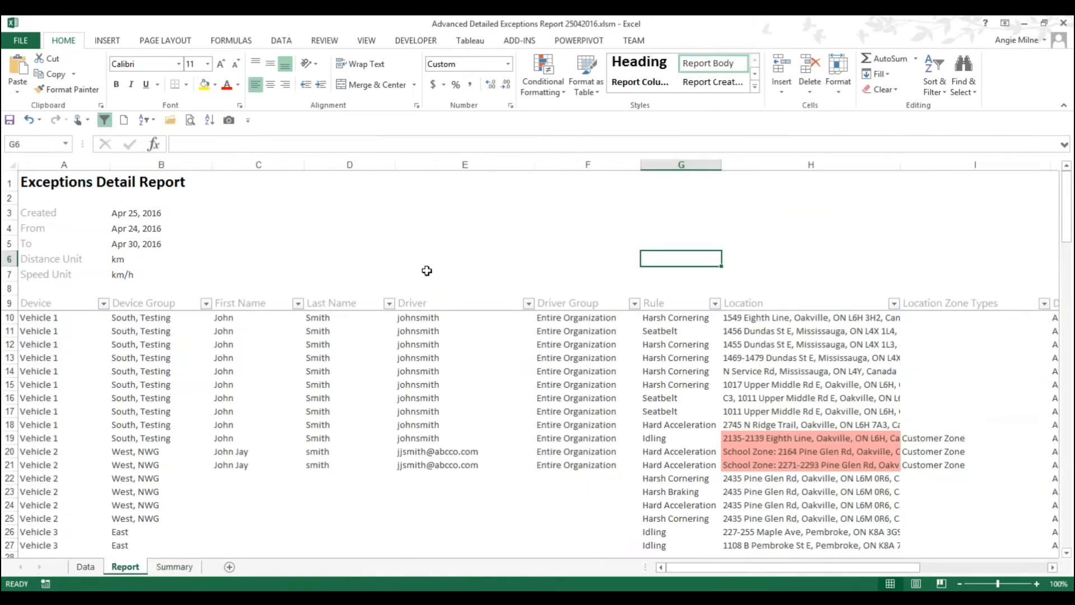
left_click(664, 289)
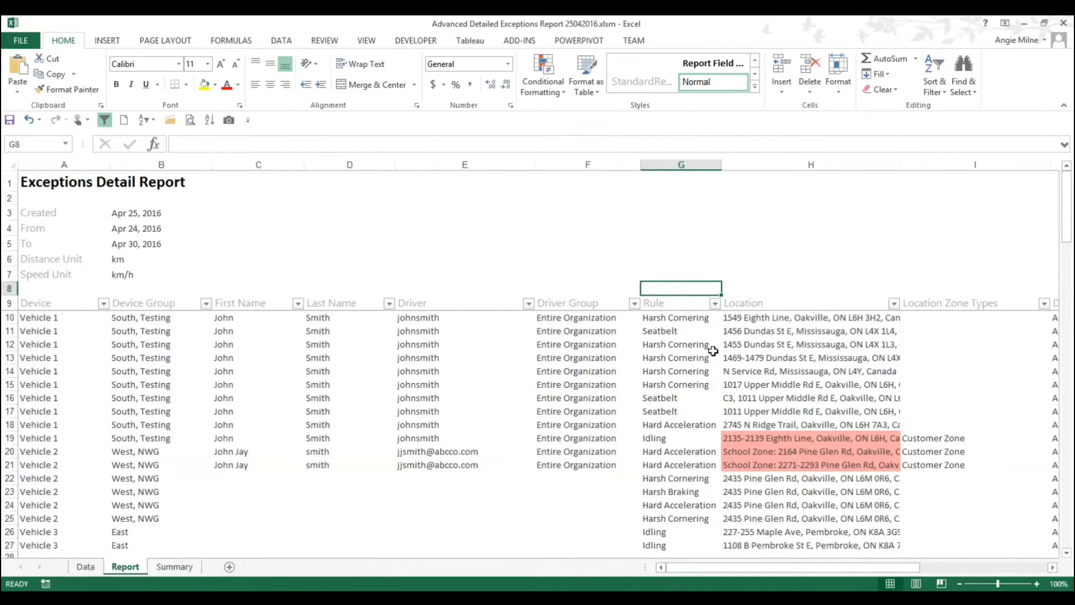
left_click_drag(714, 571, 1060, 571)
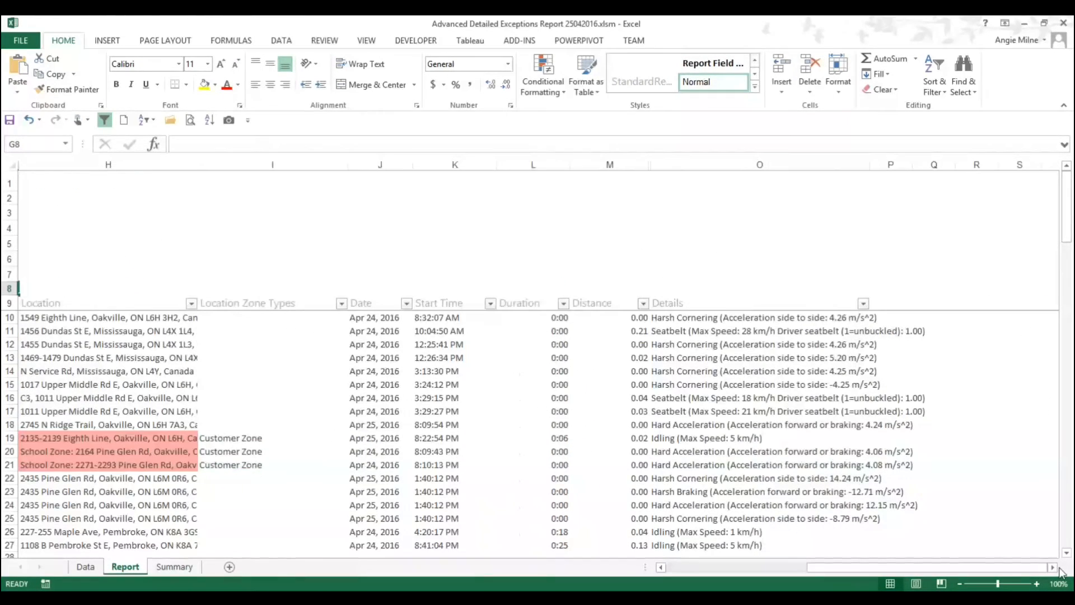
left_click(889, 302)
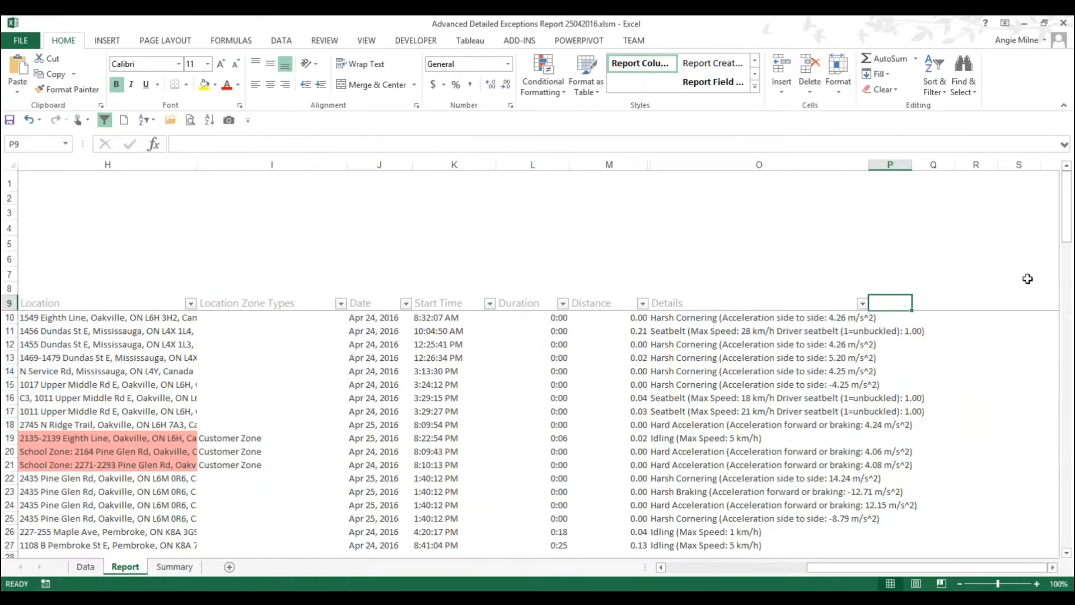
type("Count")
key("Return")
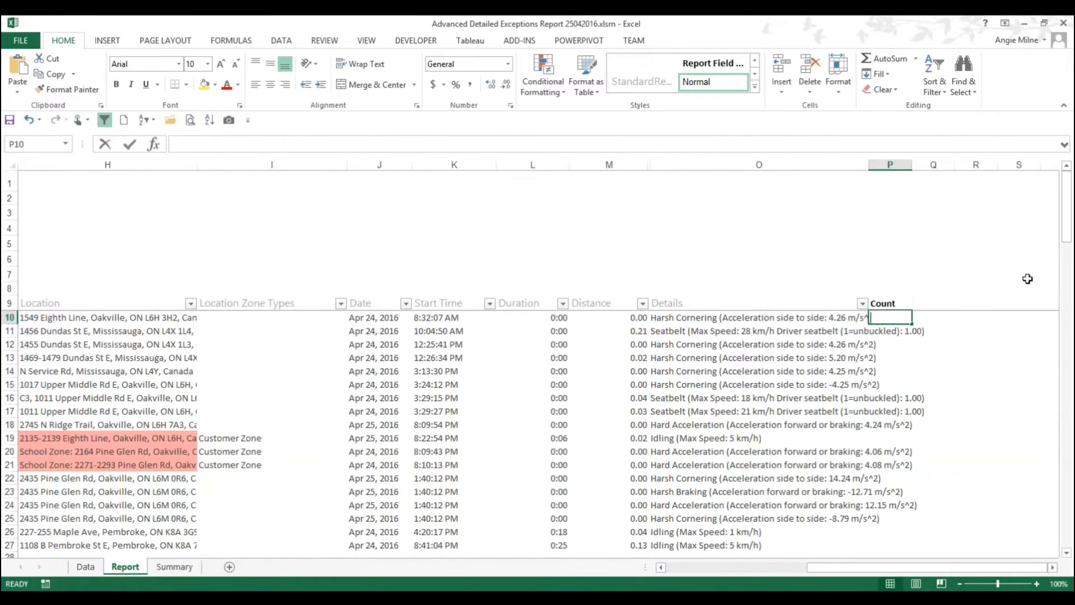
Step: Enter 1 in cells P10 to P13 and fill the value down the Count column to row 27
type("1")
key("Return")
type("1")
key("Return")
type("1")
key("Return")
type("1")
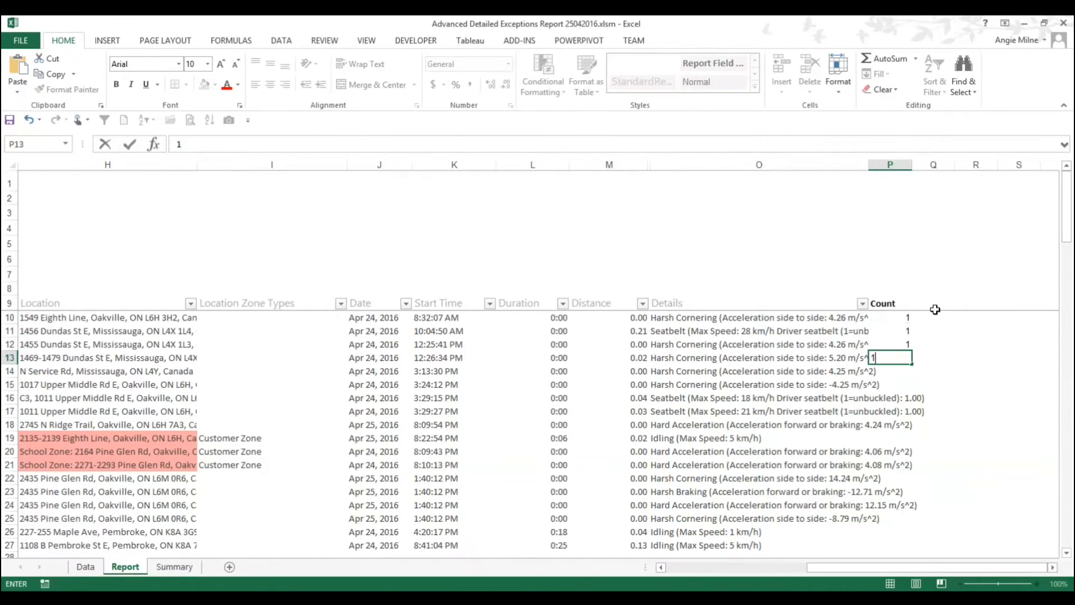
key("Return")
left_click_drag(896, 317, 906, 359)
double_click(911, 365)
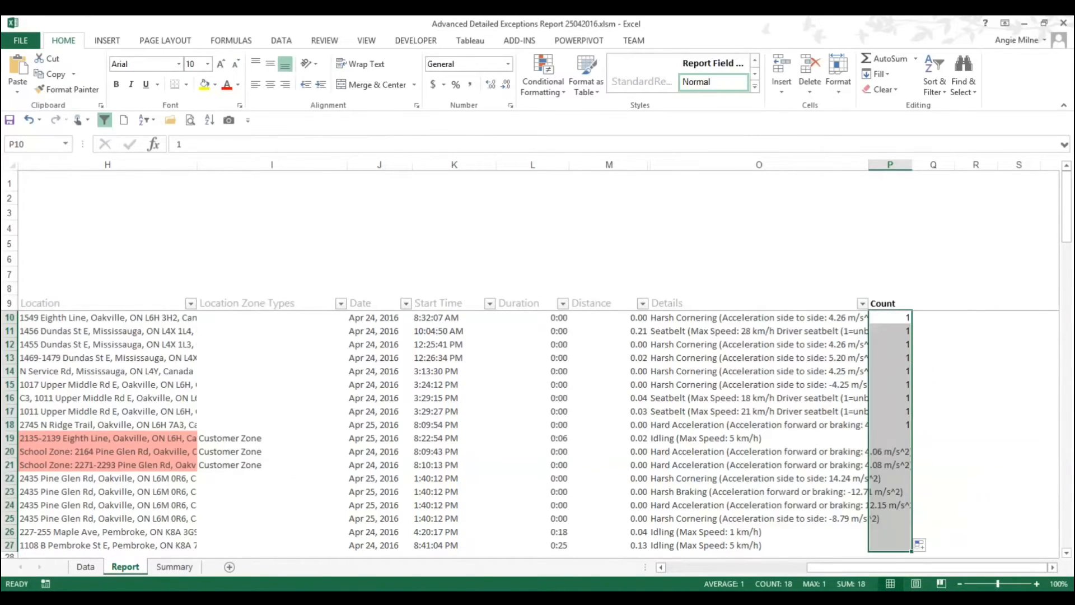
left_click(897, 344)
left_click(876, 245)
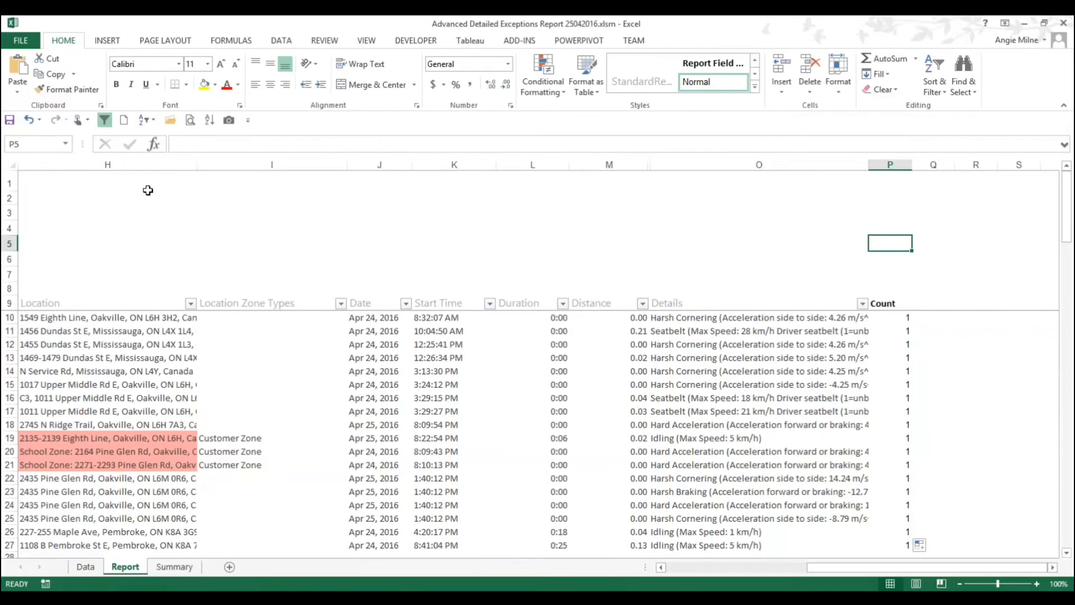
Step: Select the AllData named range and check whether it covers the Count column
left_click(65, 144)
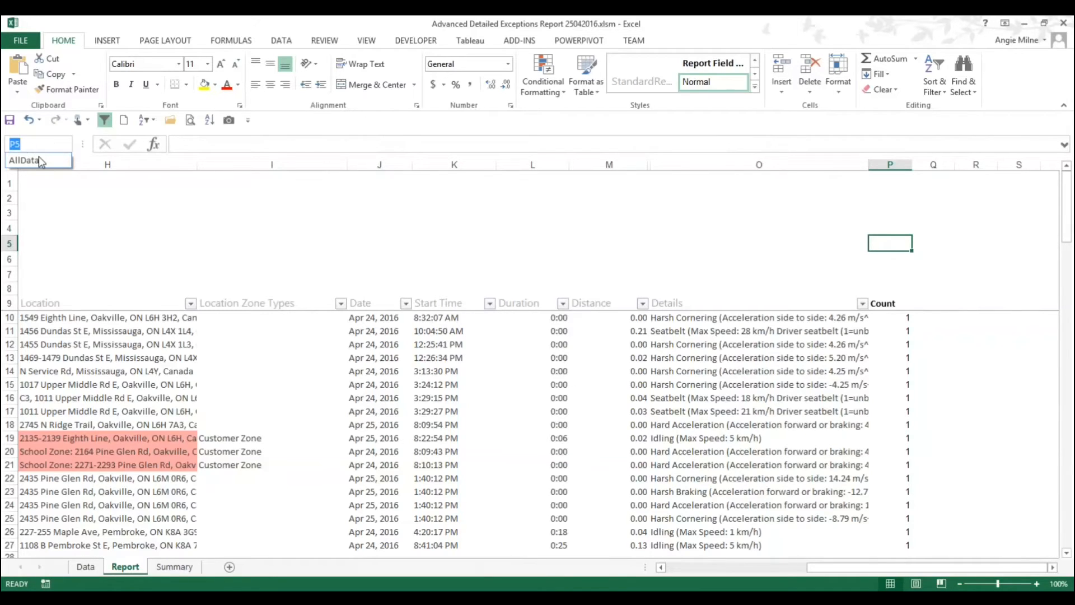
left_click(33, 162)
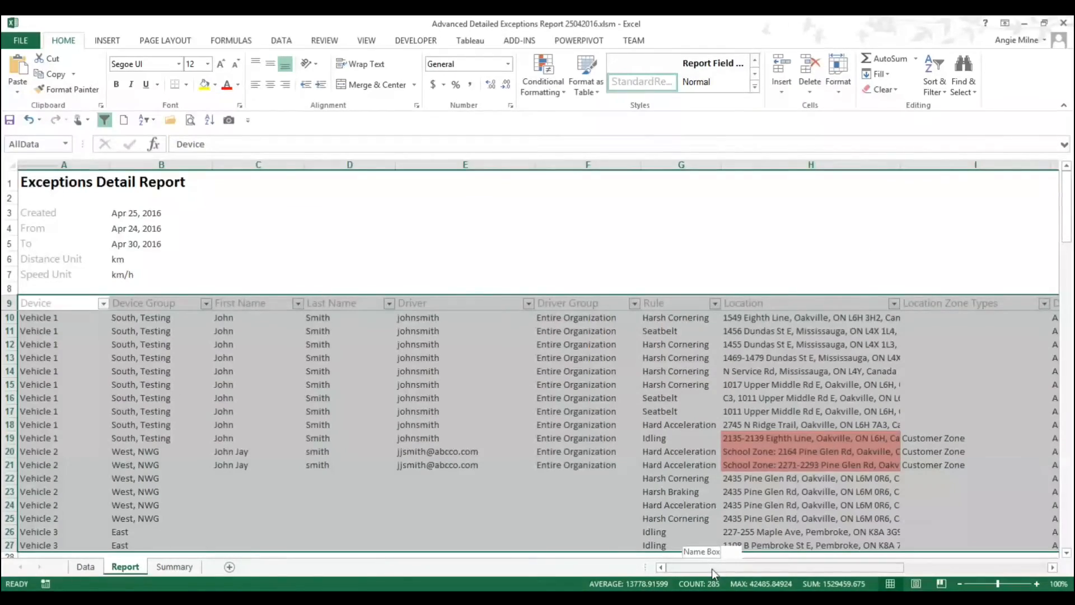
left_click_drag(712, 569, 855, 572)
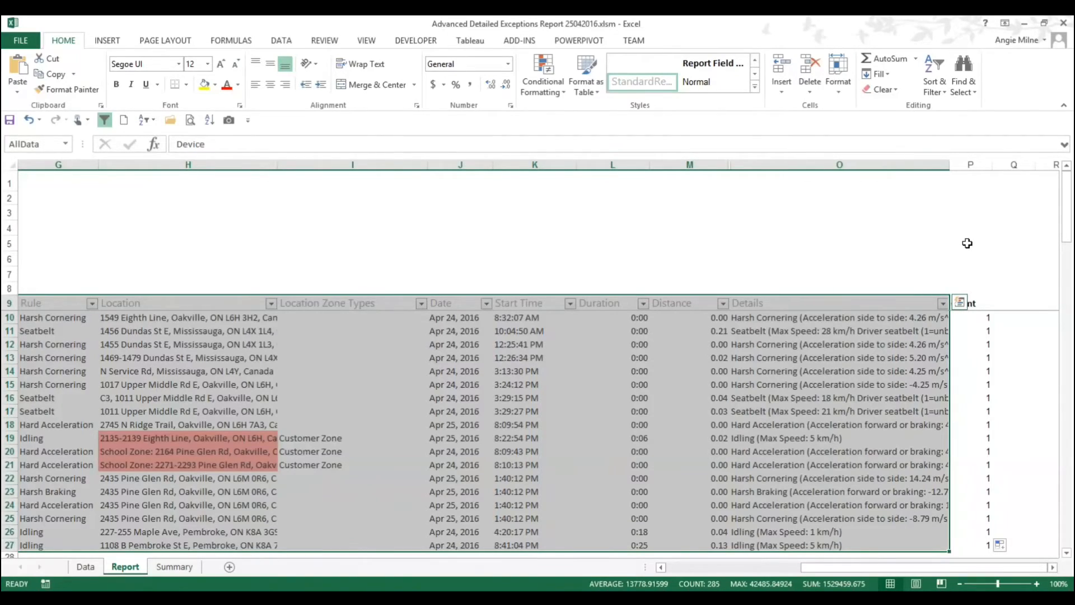
Step: Delete column P with the Count values from the Report sheet
left_click(969, 165)
right_click(968, 166)
left_click(1001, 278)
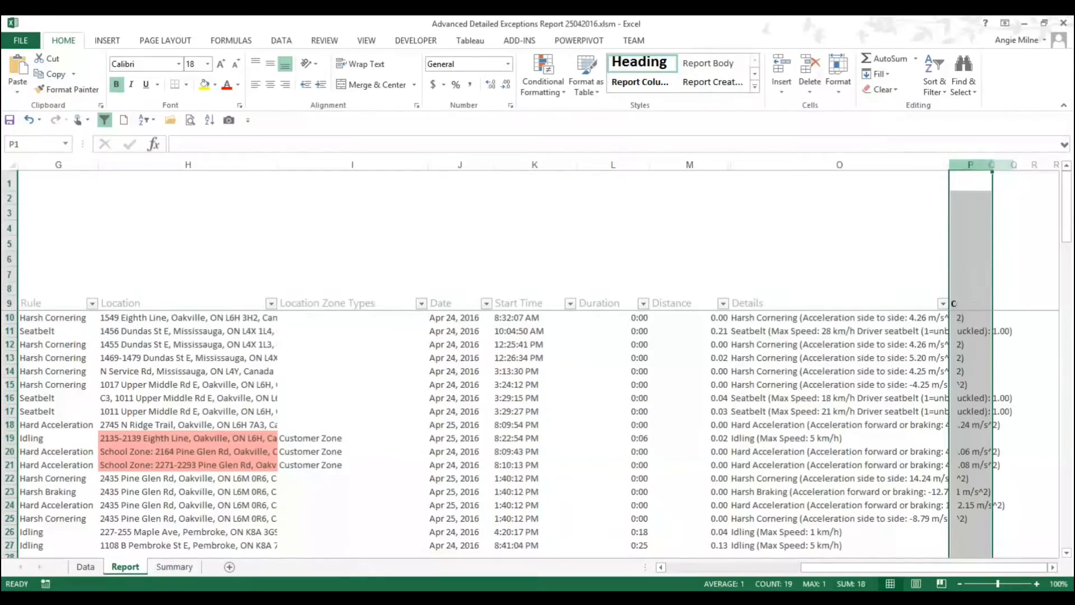
left_click(839, 274)
left_click_drag(780, 570, 655, 571)
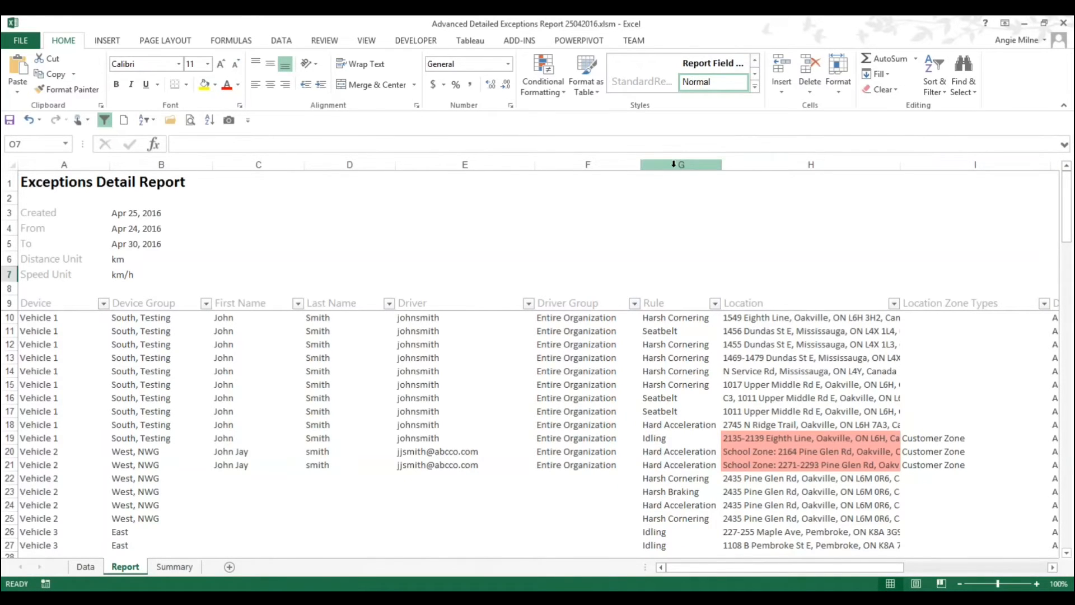
Step: Undo the deletion of column P and select the Count header
left_click_drag(708, 568, 834, 578)
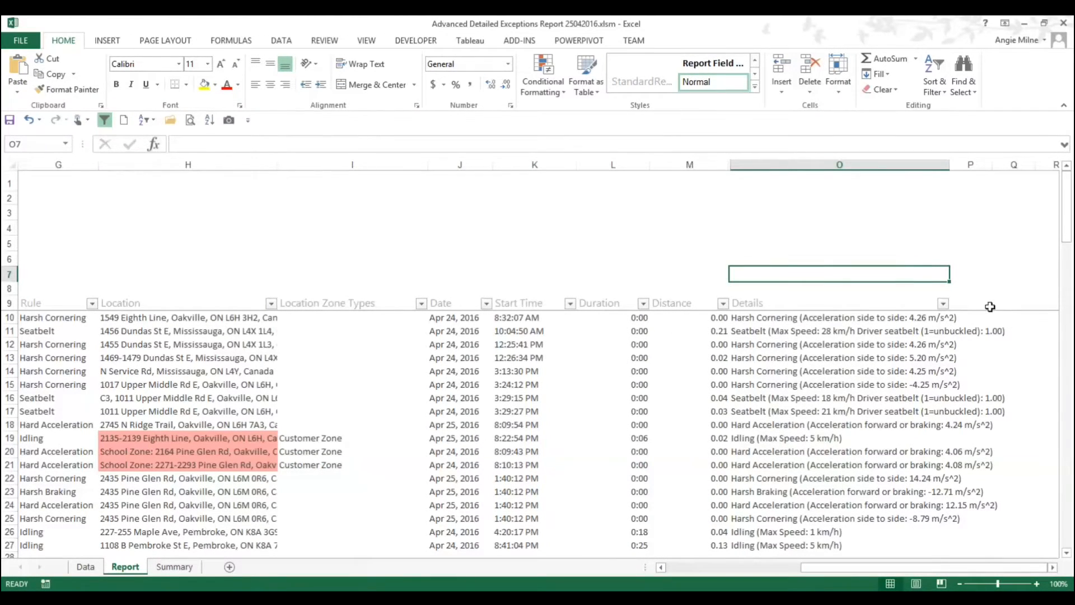
left_click(26, 120)
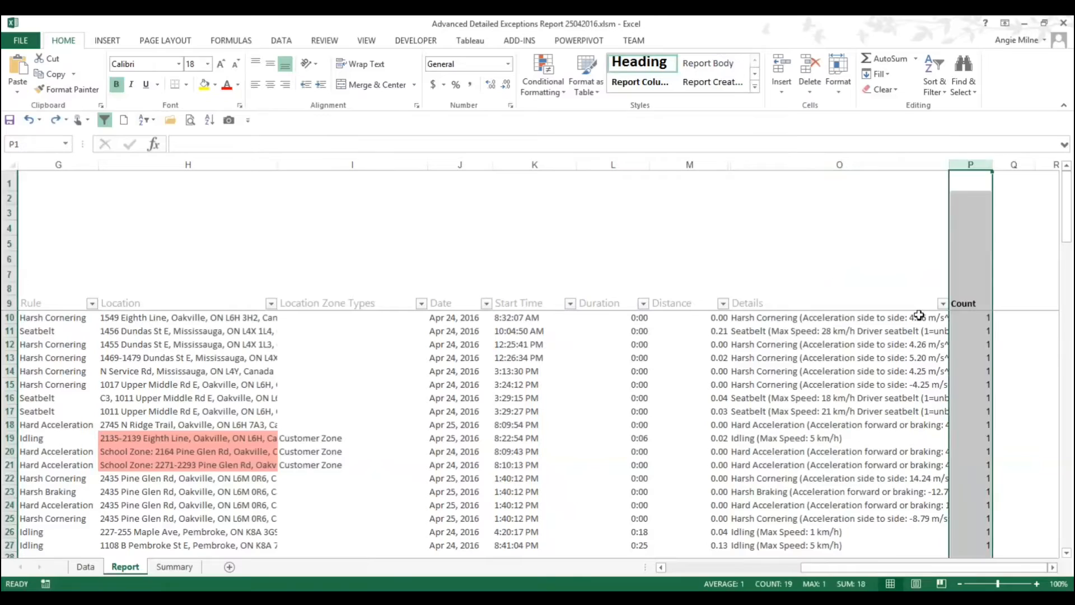
left_click(971, 302)
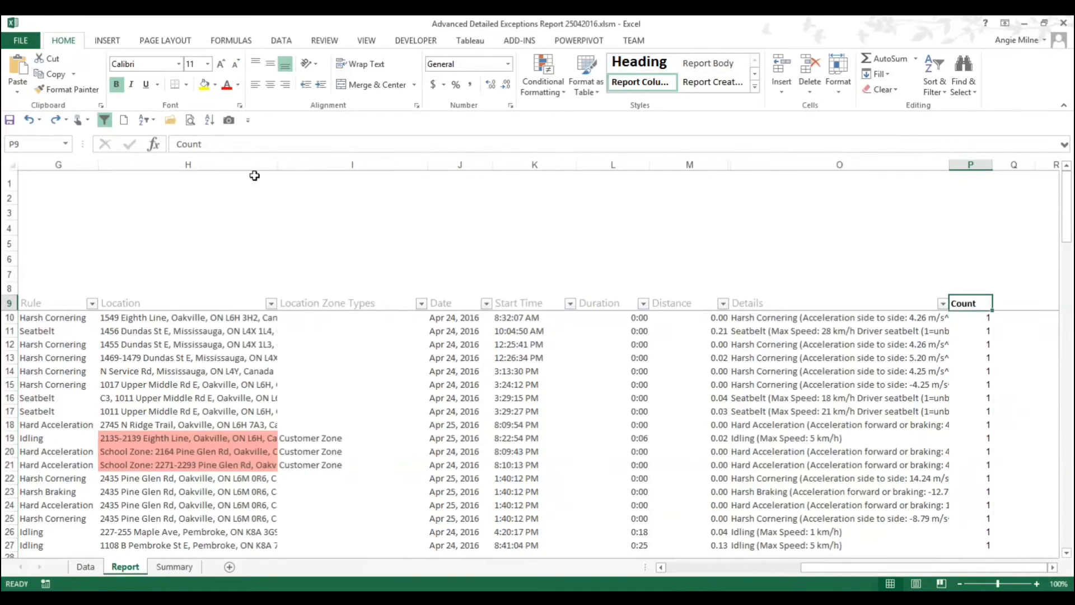
Step: Change the AllData named range to refer to =Report!$A$9:$P$27 in the Name Manager
left_click(230, 42)
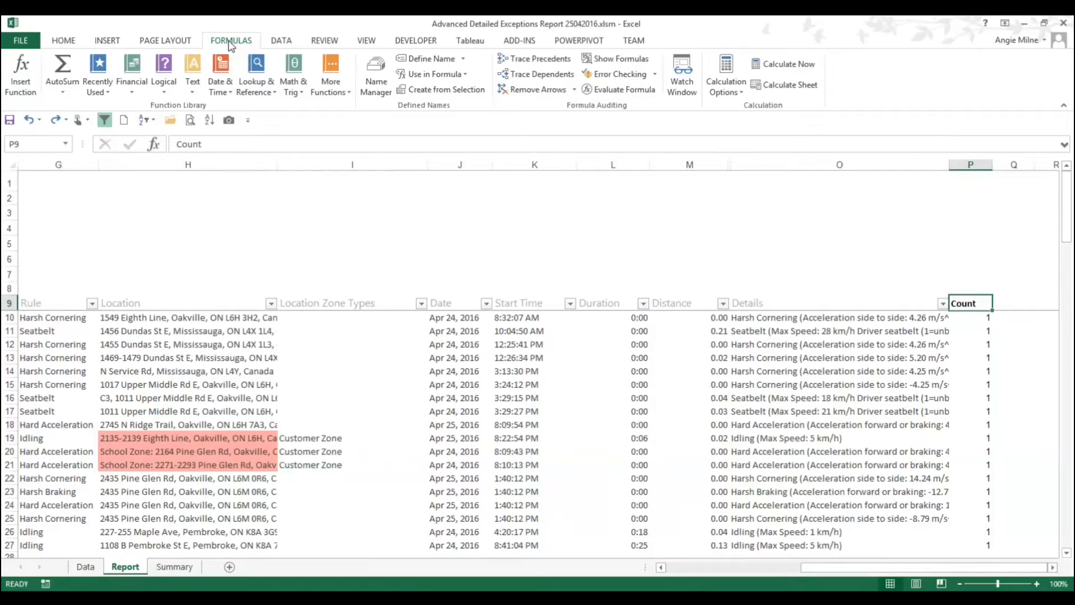
left_click(376, 92)
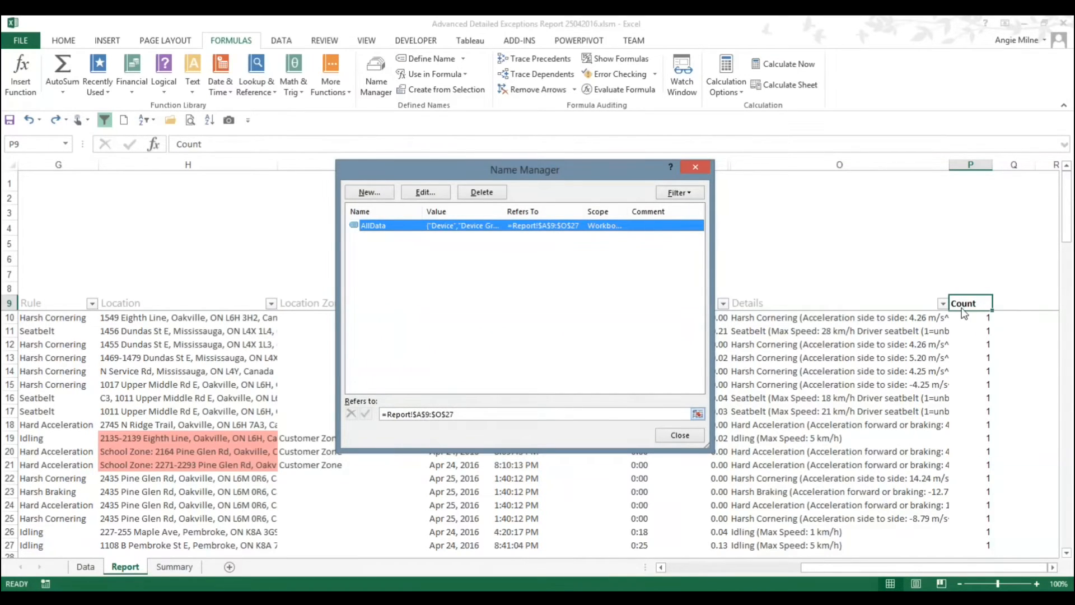
left_click(443, 413)
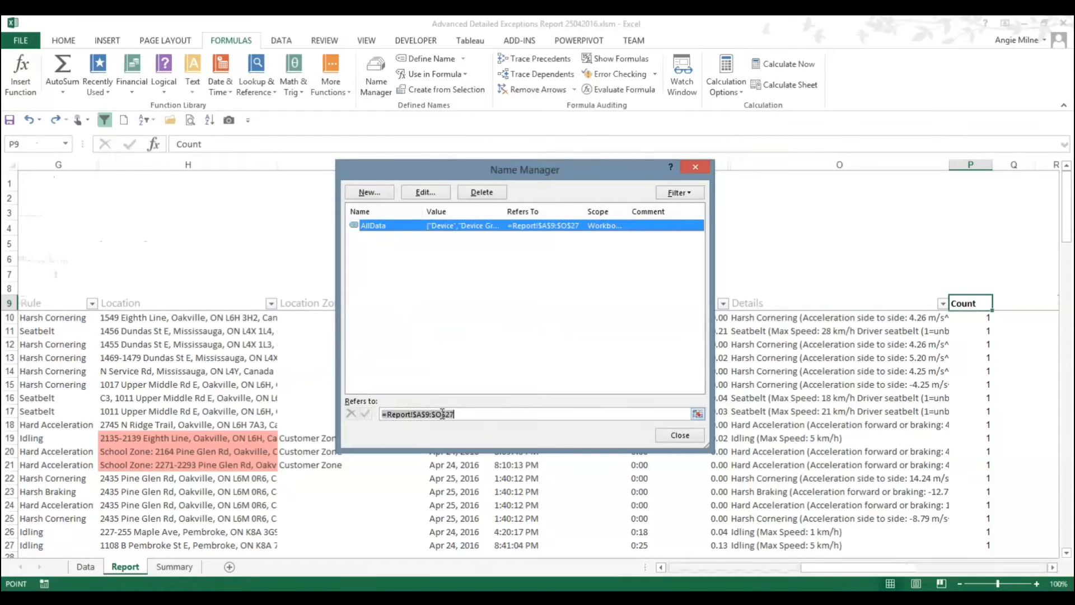
key("BackSpace")
type("P")
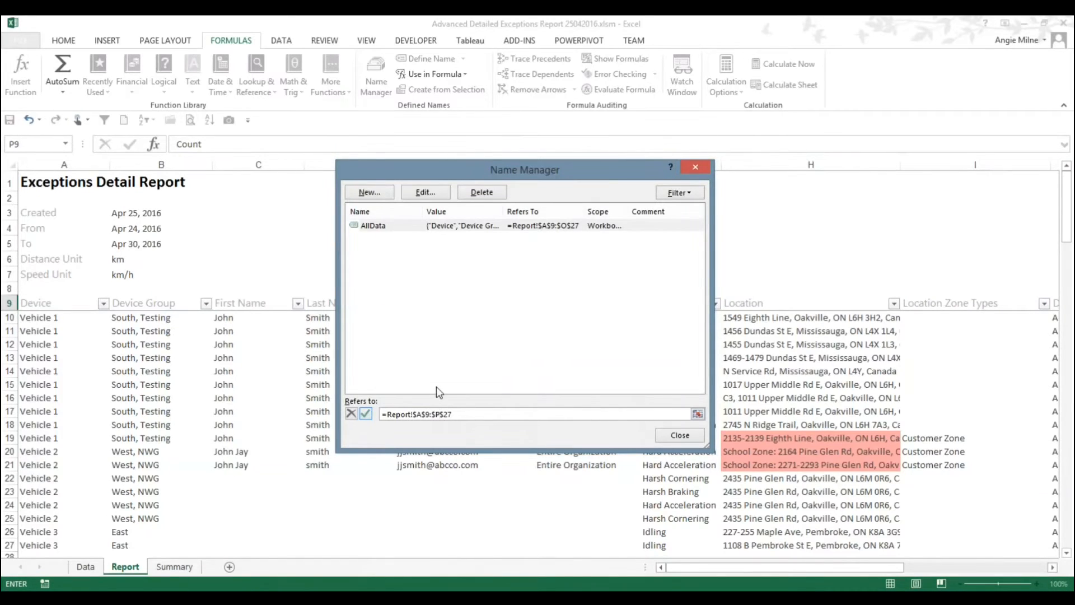
left_click(367, 415)
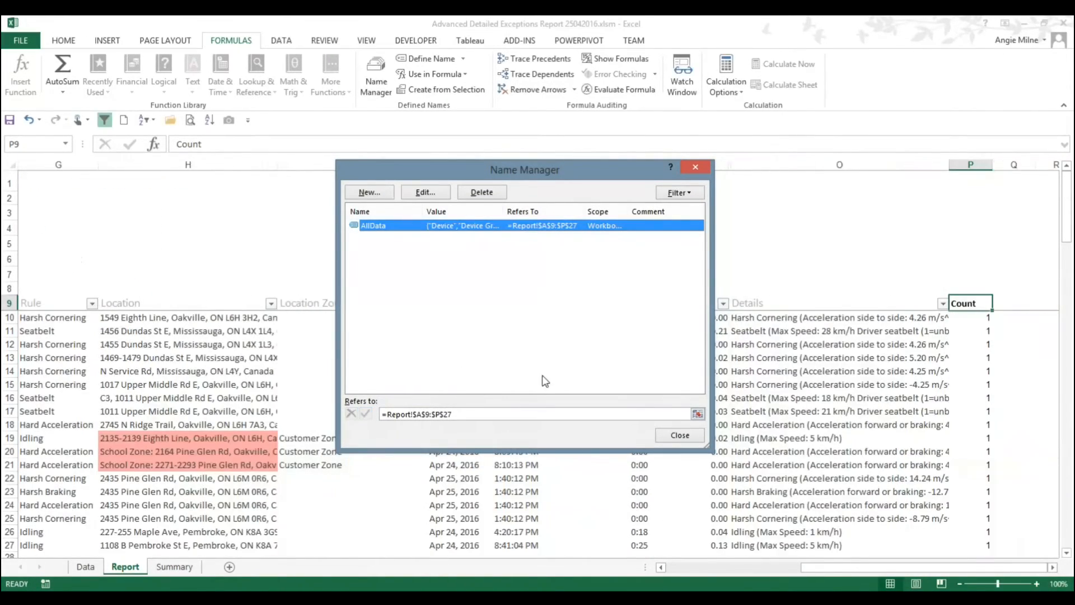
left_click(679, 436)
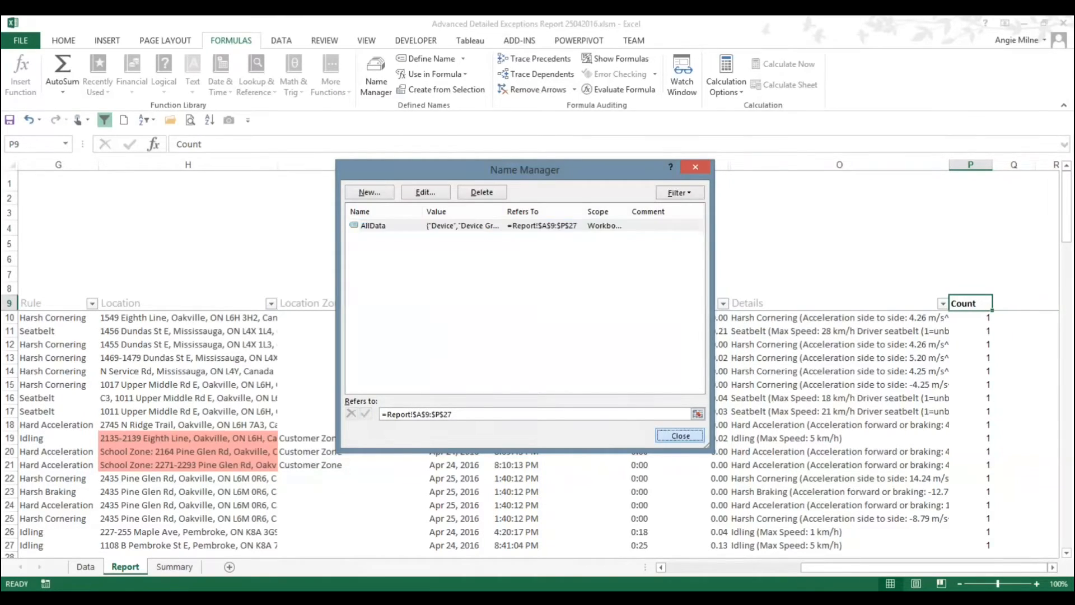
Step: Select the AllData range again and check that it extends through the Count column
left_click(66, 145)
key("Escape")
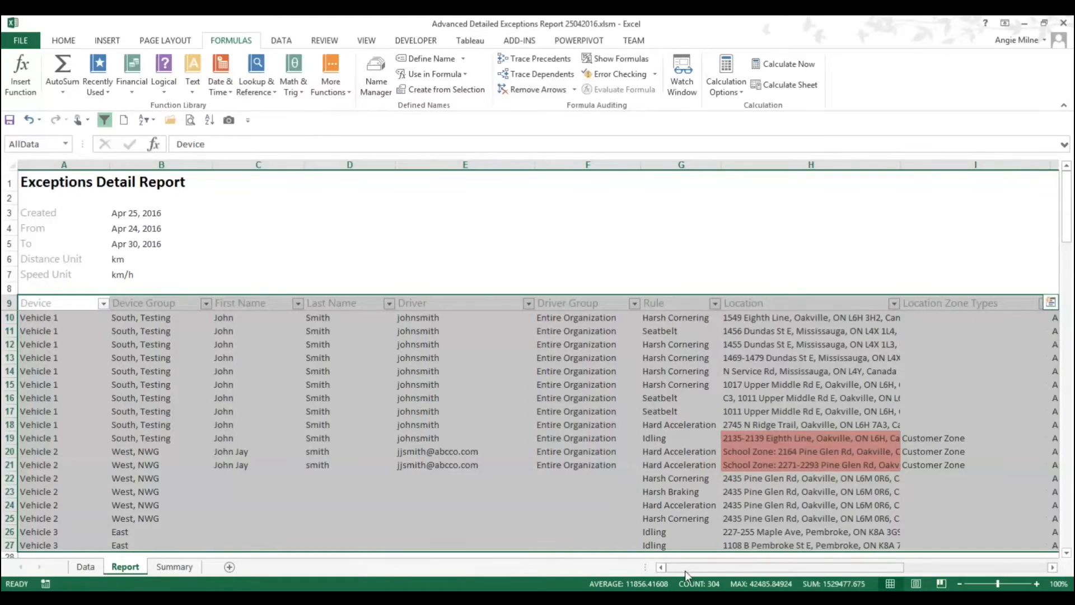
left_click_drag(684, 569, 846, 573)
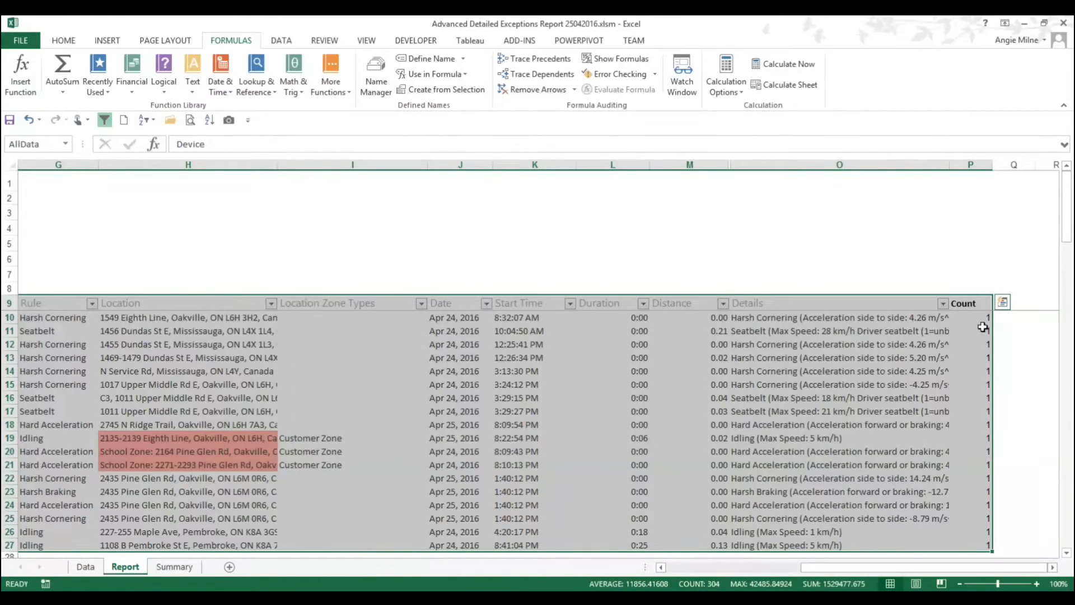
left_click(973, 259)
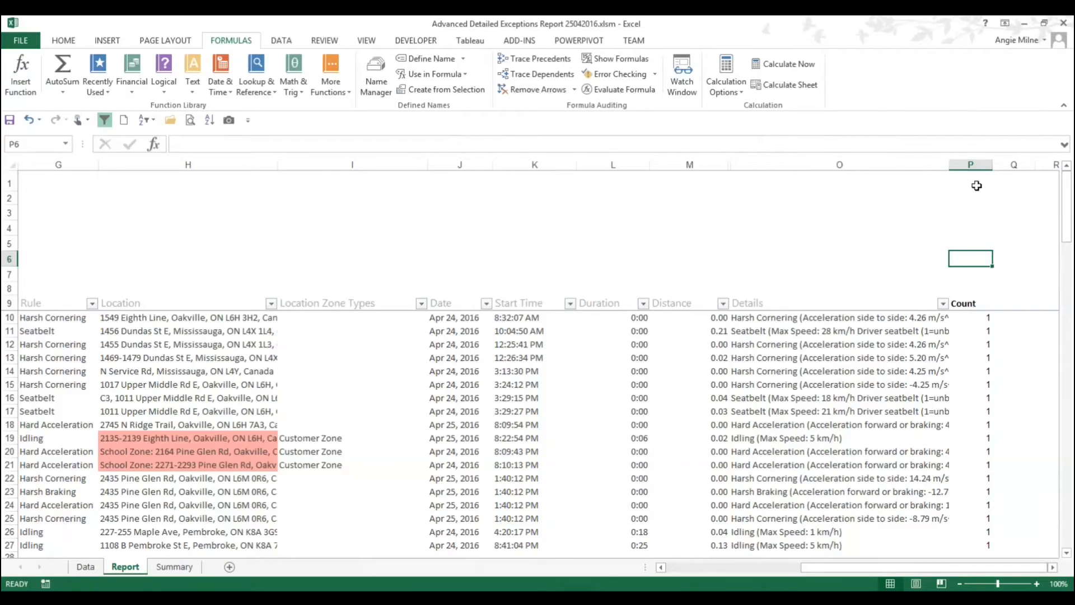
Step: Delete the Count column P from the Report sheet and return to the Summary sheet
left_click(973, 164)
right_click(973, 164)
left_click(947, 275)
left_click(671, 273)
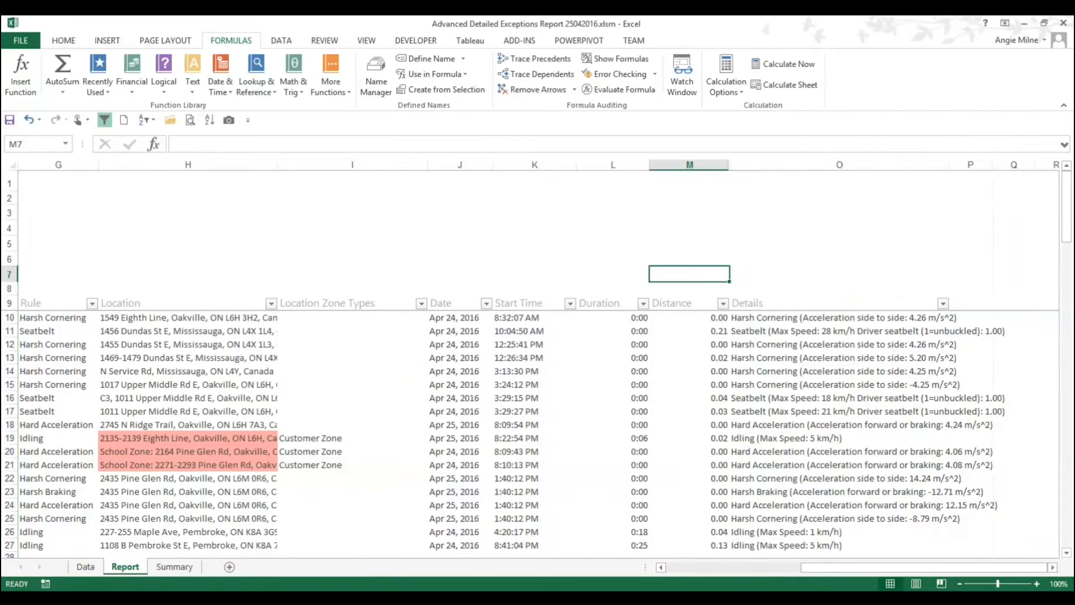
left_click(675, 569)
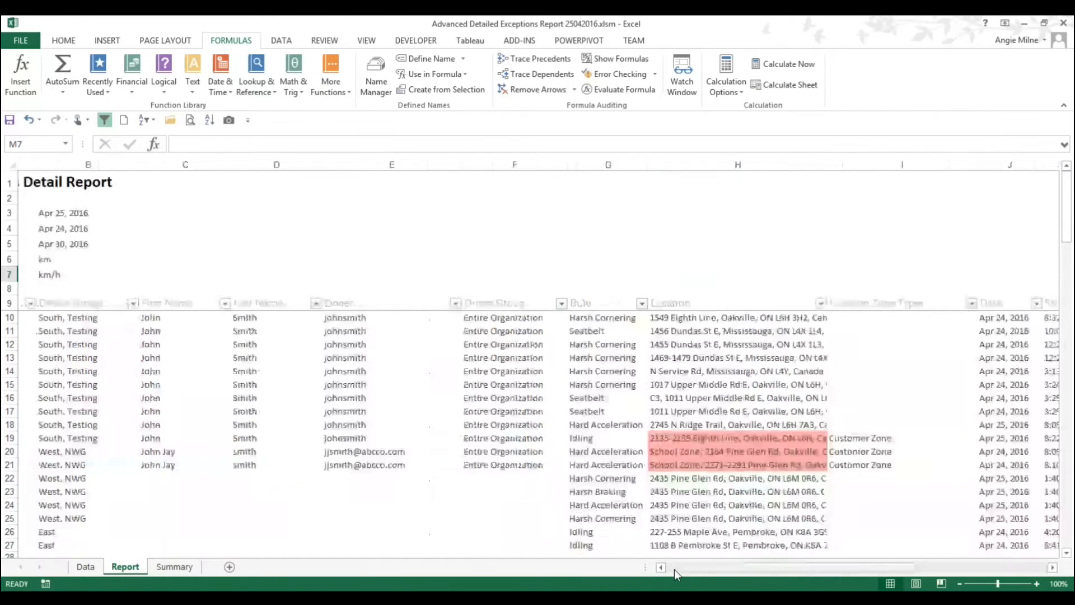
left_click(465, 274)
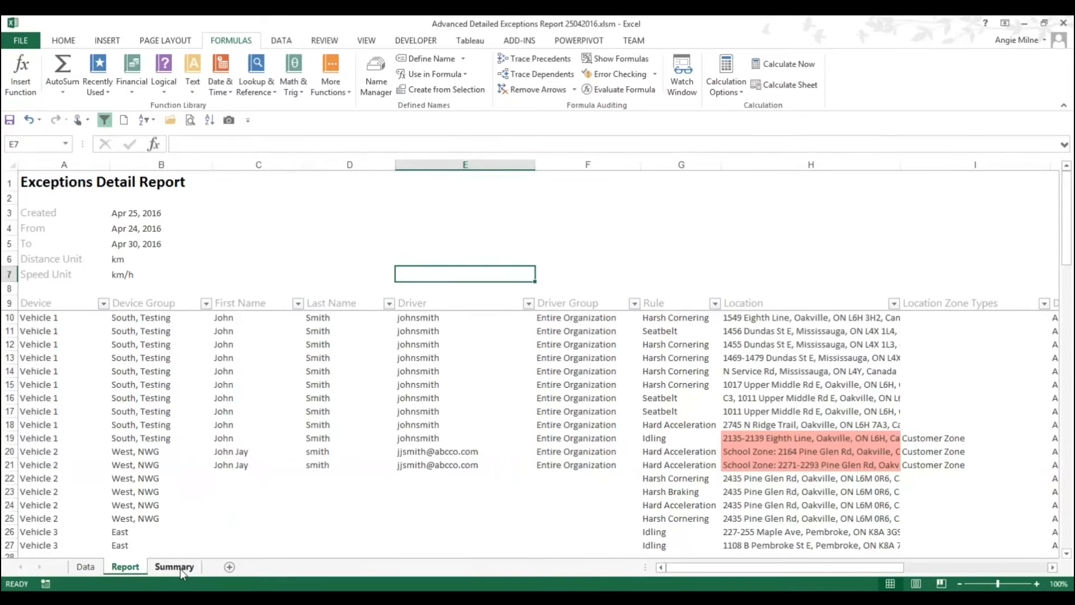
left_click(180, 569)
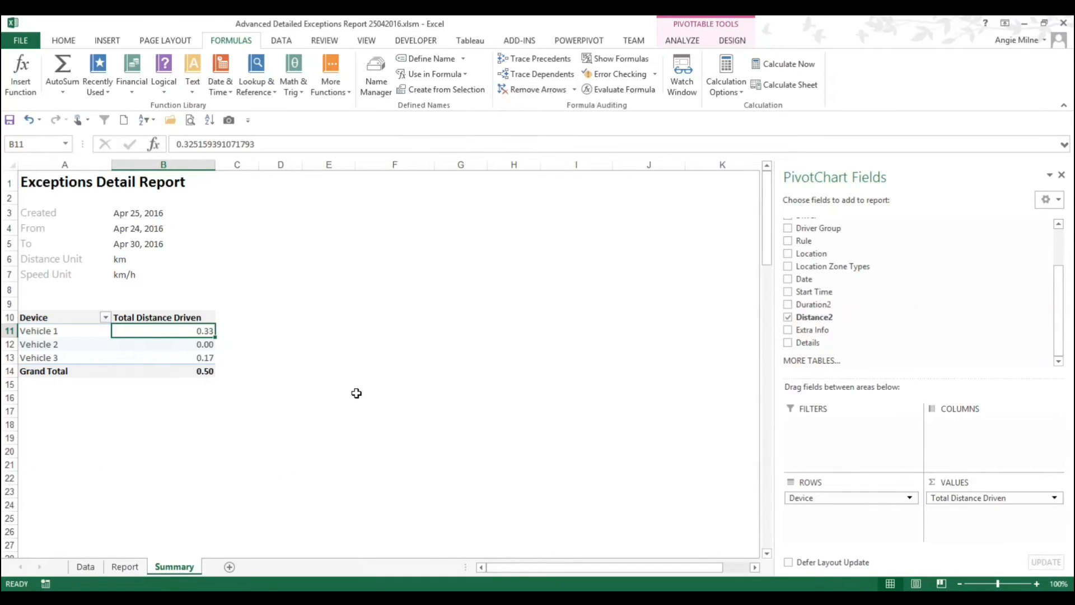
Step: Remove the Distance2 field from the Summary PivotTable and review the Rule, Location and Details columns on the Report sheet
left_click(787, 318)
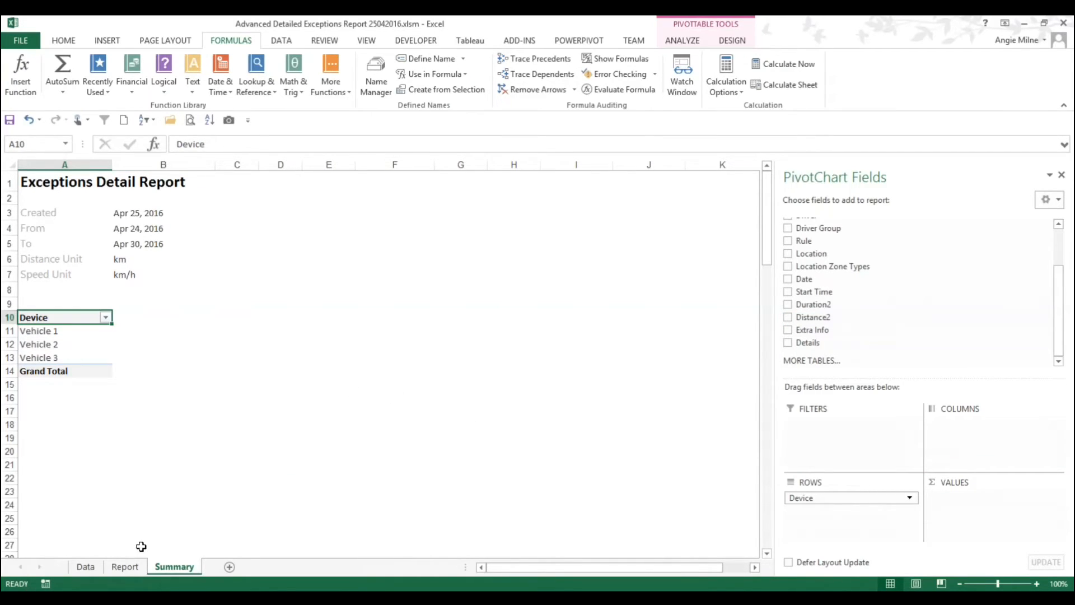
left_click(118, 567)
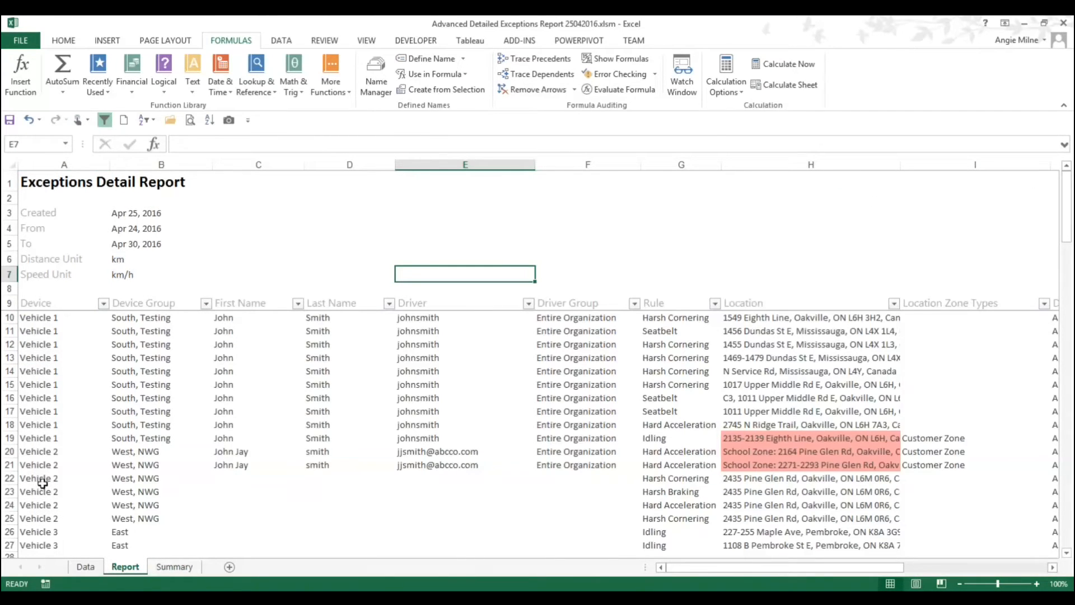
left_click(675, 319)
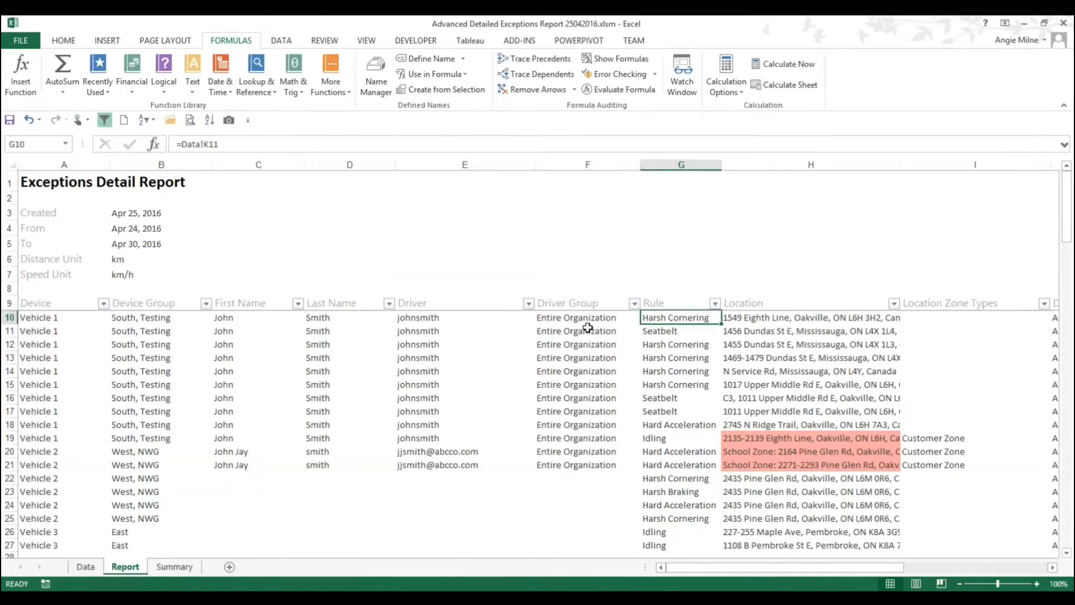
left_click(776, 318)
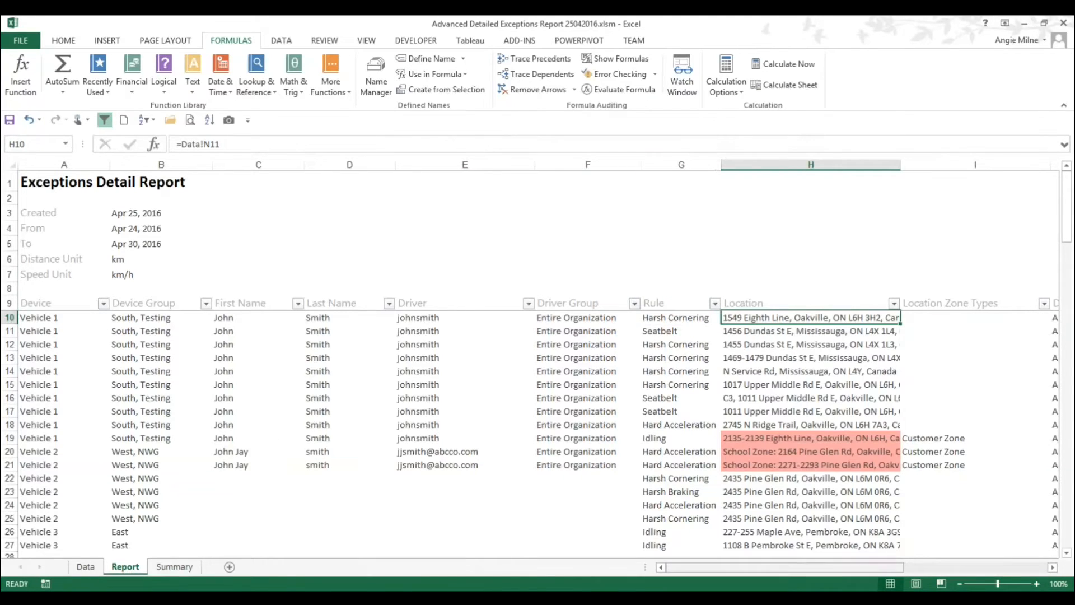
left_click_drag(786, 569, 906, 570)
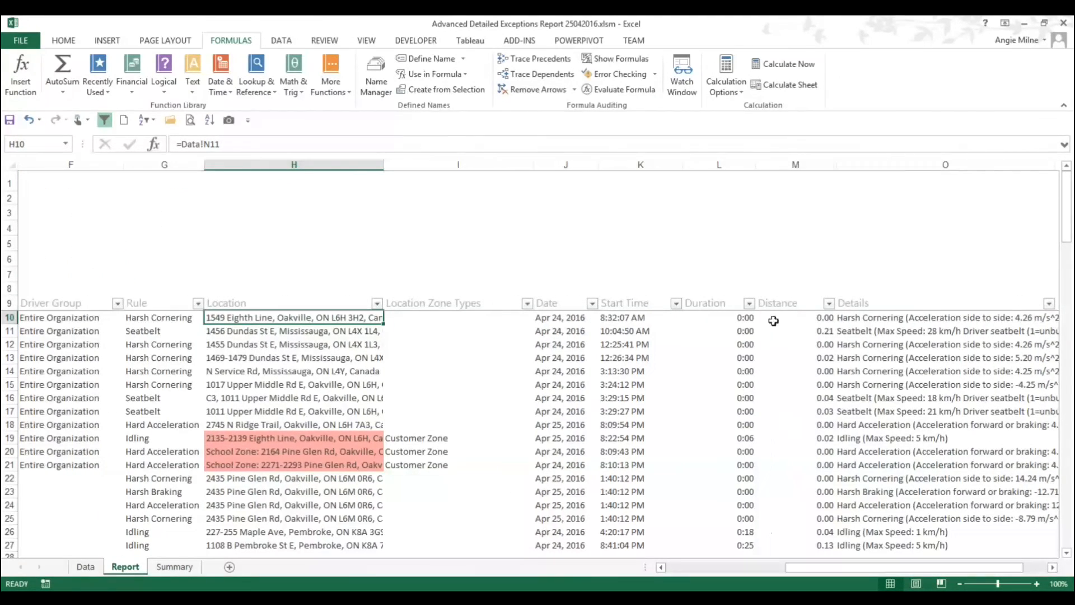
left_click(878, 317)
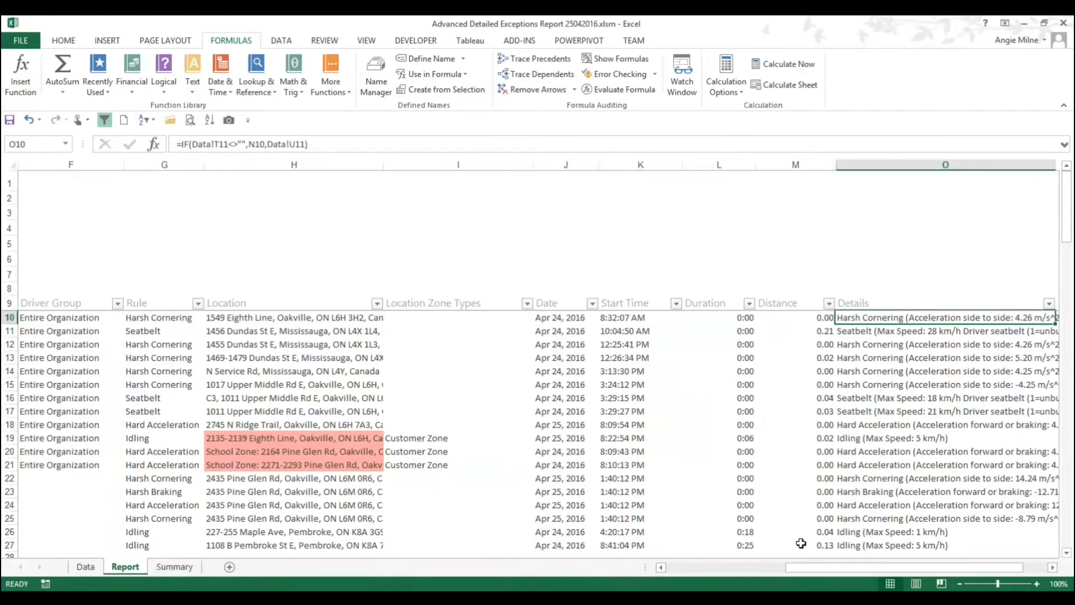
left_click_drag(815, 568, 696, 567)
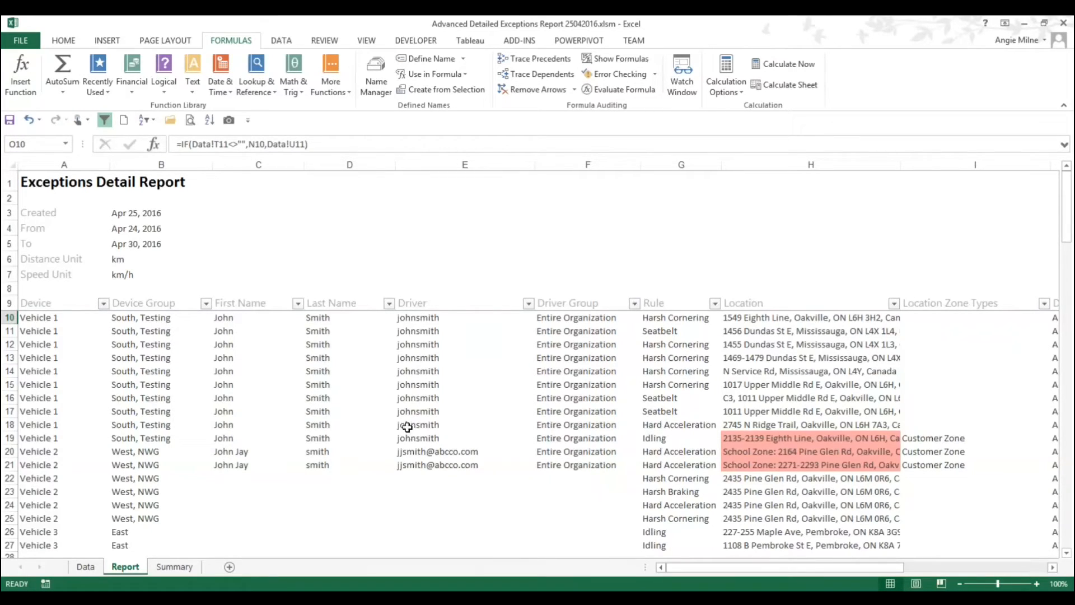
left_click(486, 263)
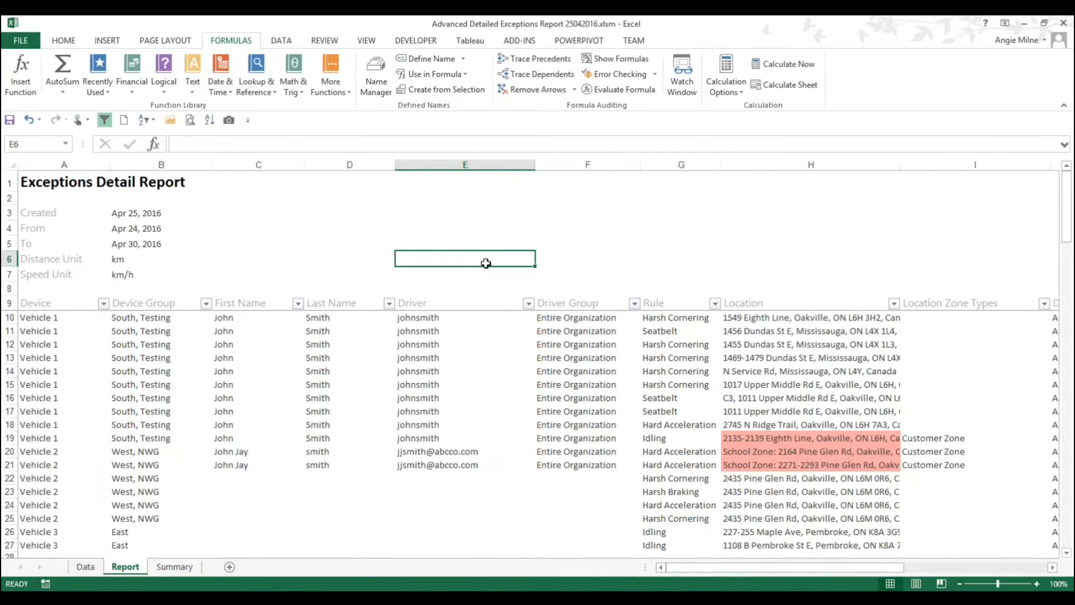
Step: Add the Rule field to the rows of the Summary PivotTable, beneath Device
left_click(174, 567)
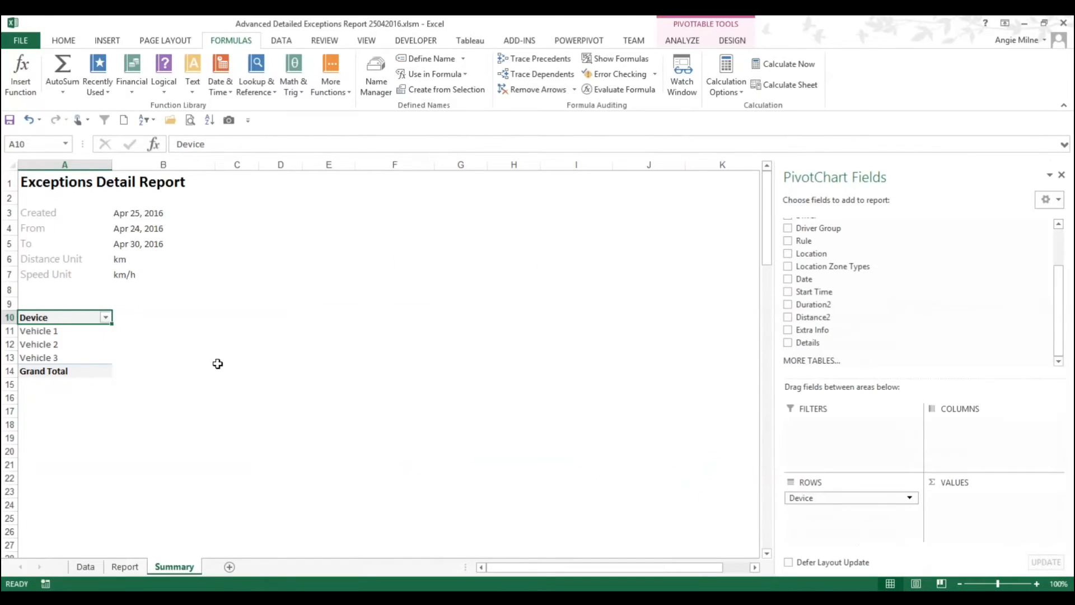
left_click(61, 331)
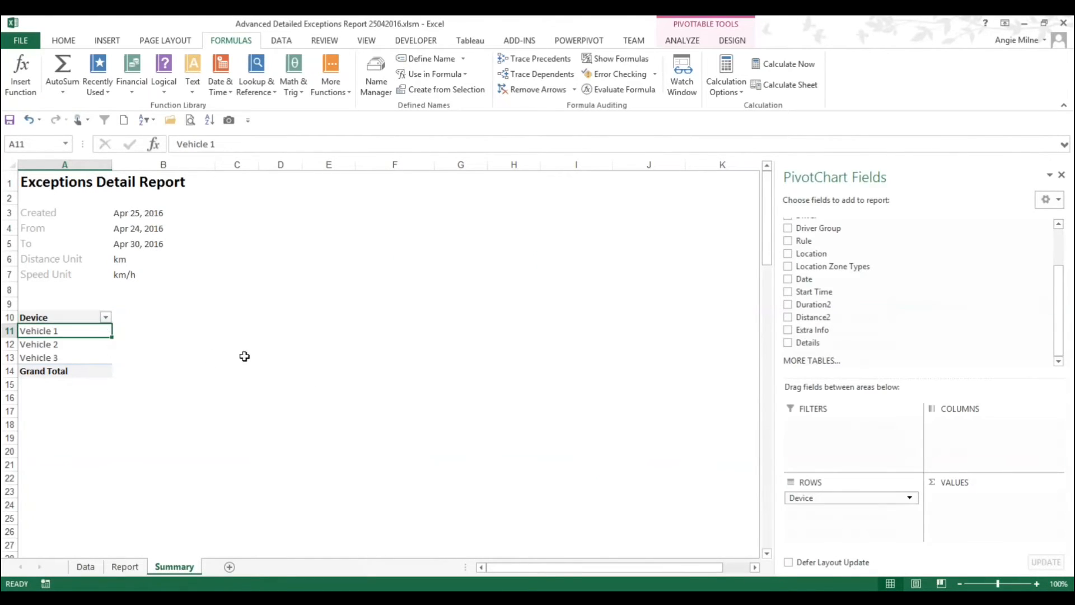
scroll(1053, 269, "up", 2)
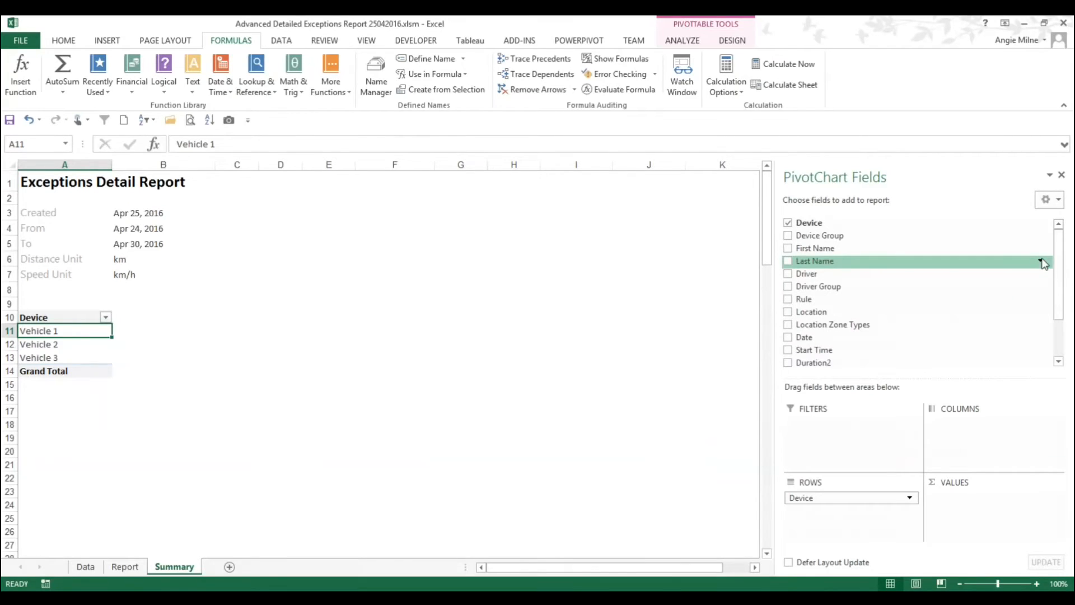
left_click(788, 301)
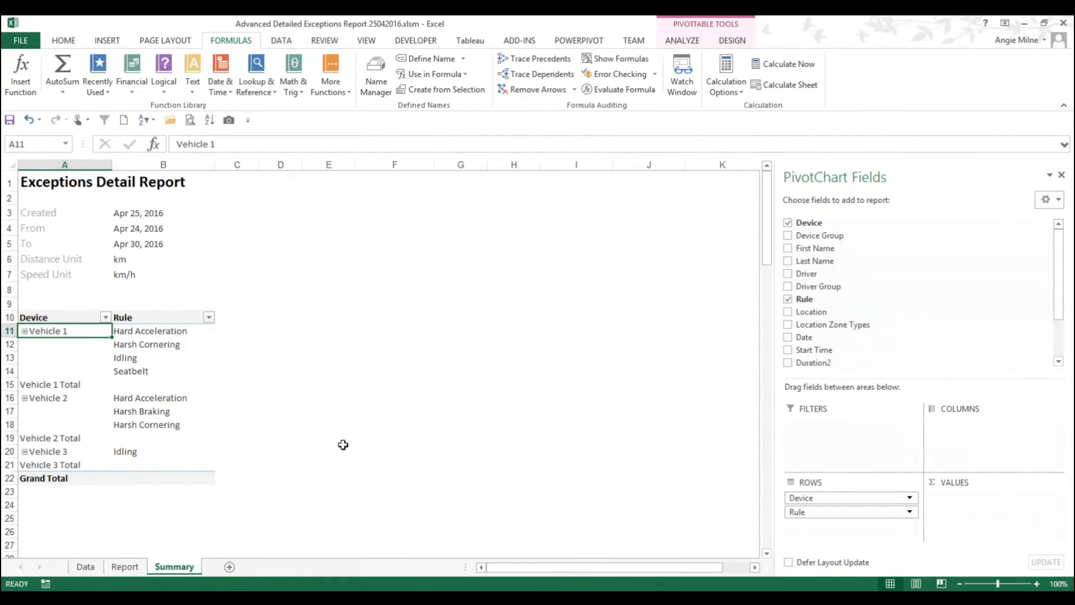
Step: Examine the repeated Harsh Cornering entries in the Rule column of the Report sheet
left_click(125, 567)
mouse_move(803, 565)
left_mouse_down()
mouse_move(942, 566)
mouse_move(788, 567)
left_mouse_up()
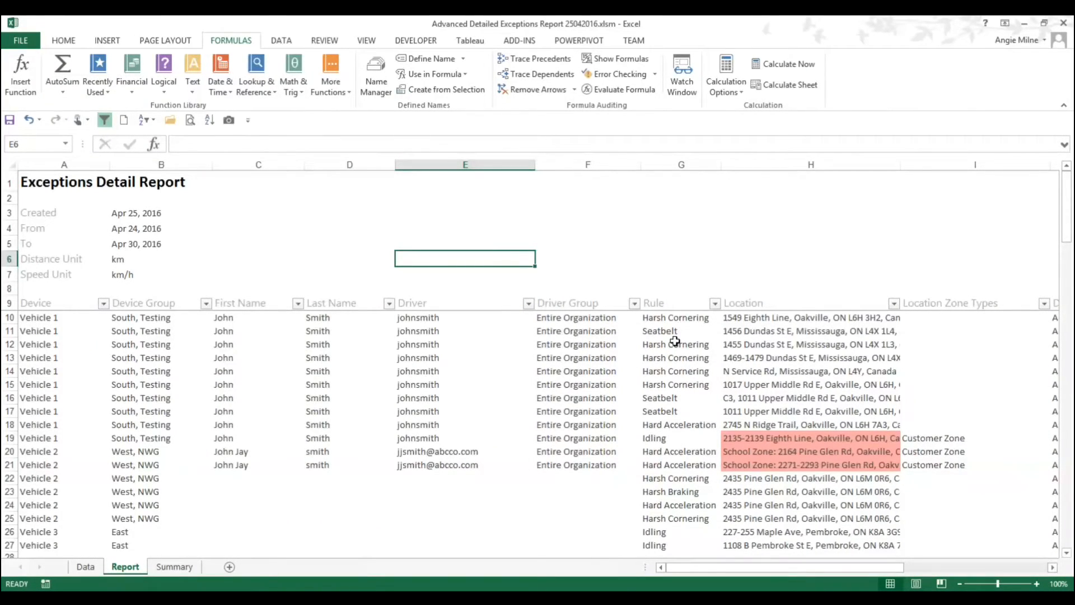
left_click(672, 318)
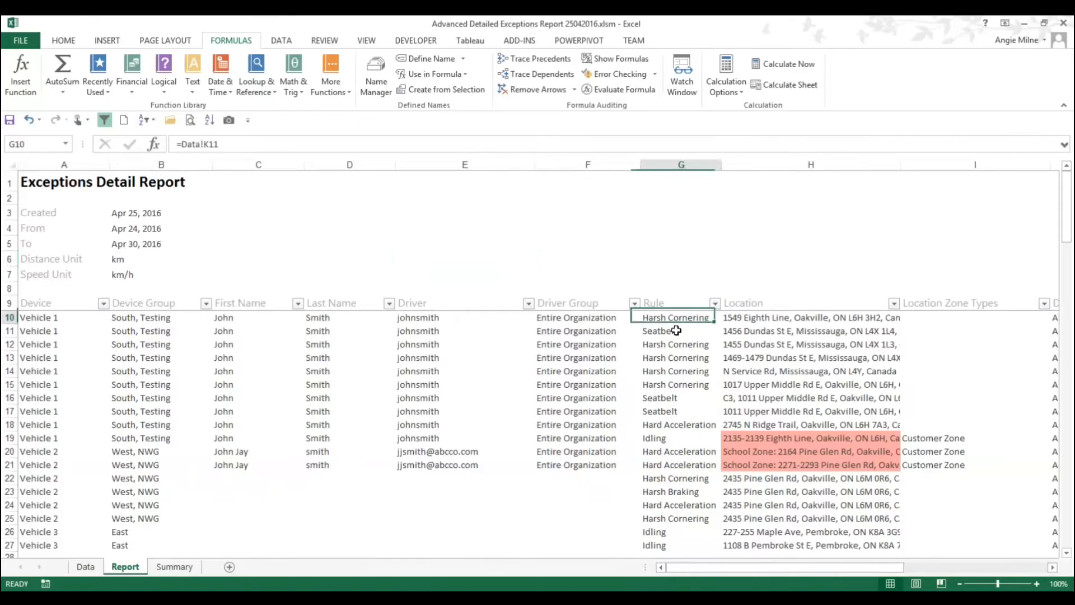
left_click(679, 343)
left_click(679, 358)
left_click(681, 371)
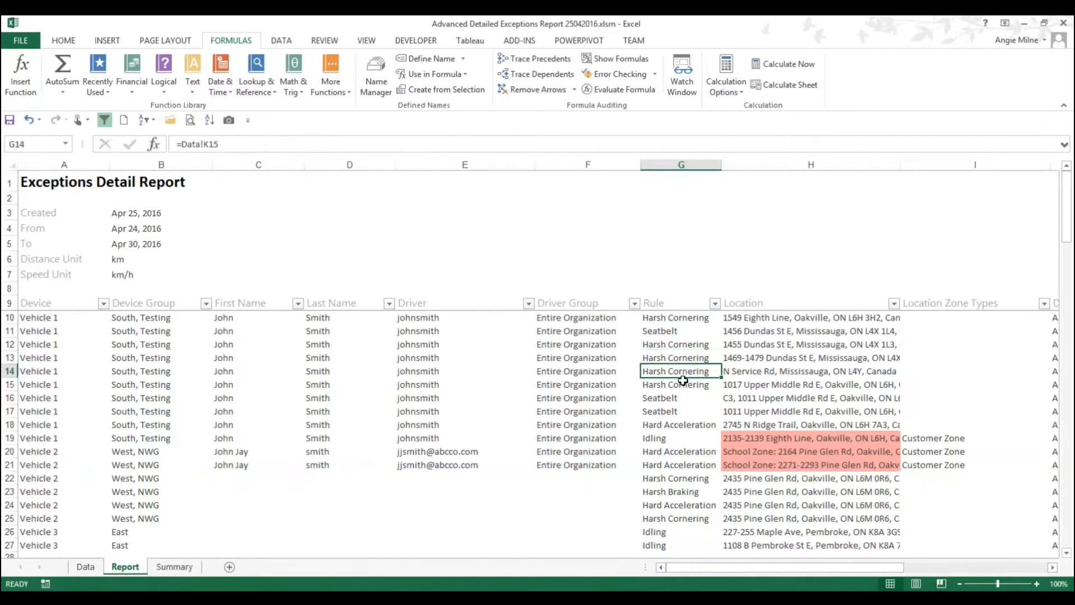
left_click(686, 384)
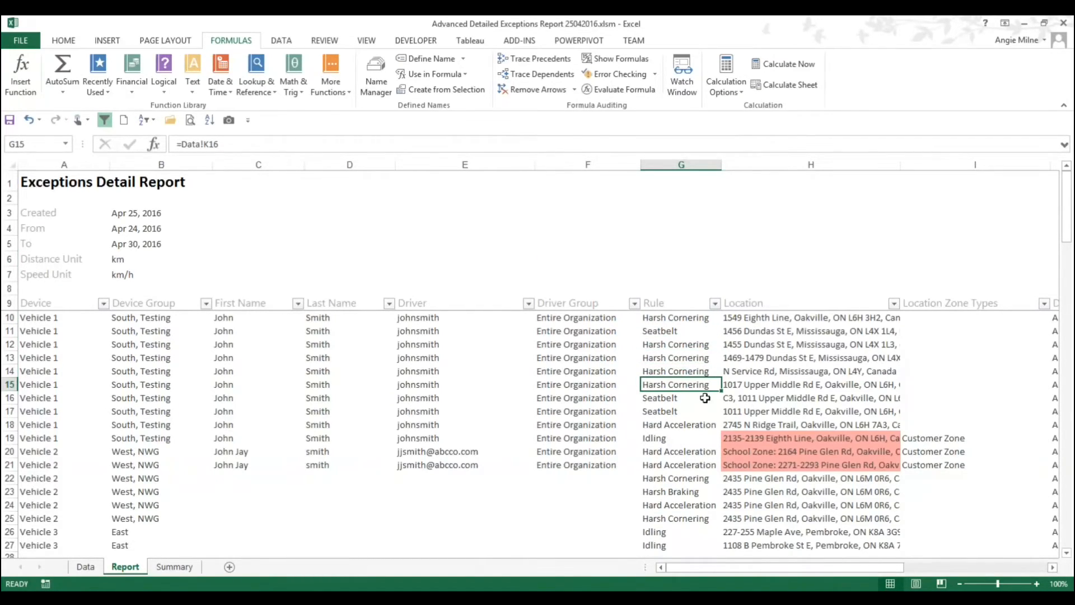
Step: Compare the Device, Location and Rule entries across the Vehicle 1 rows of the Report sheet
left_click(69, 343)
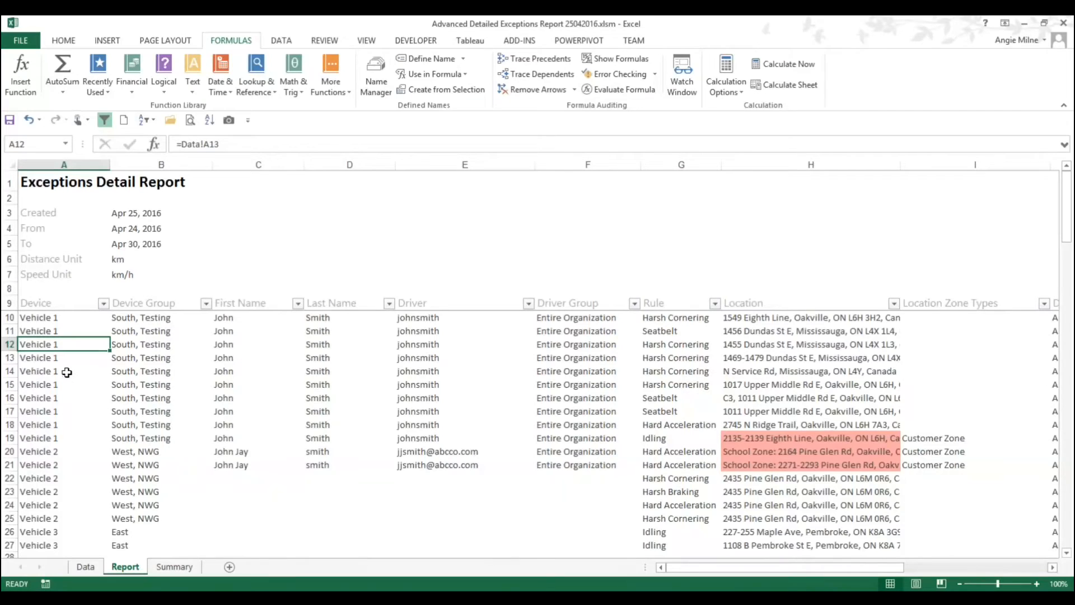
left_click(757, 317)
key("Down")
key("Down")
key("Down")
key("Down")
key("Down")
key("Down")
key("Down")
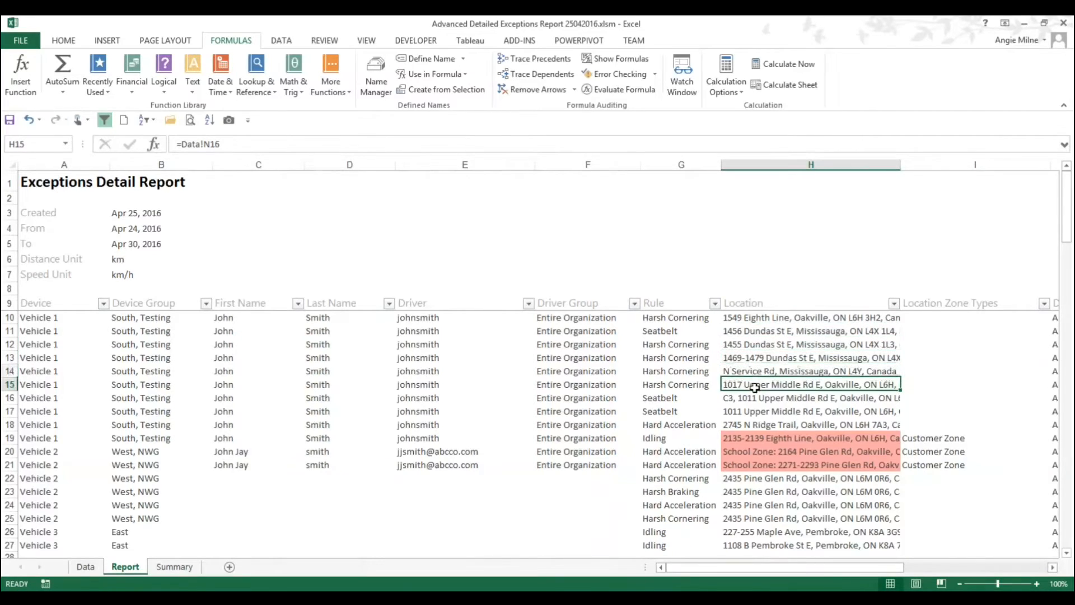
key("Down")
key("Down")
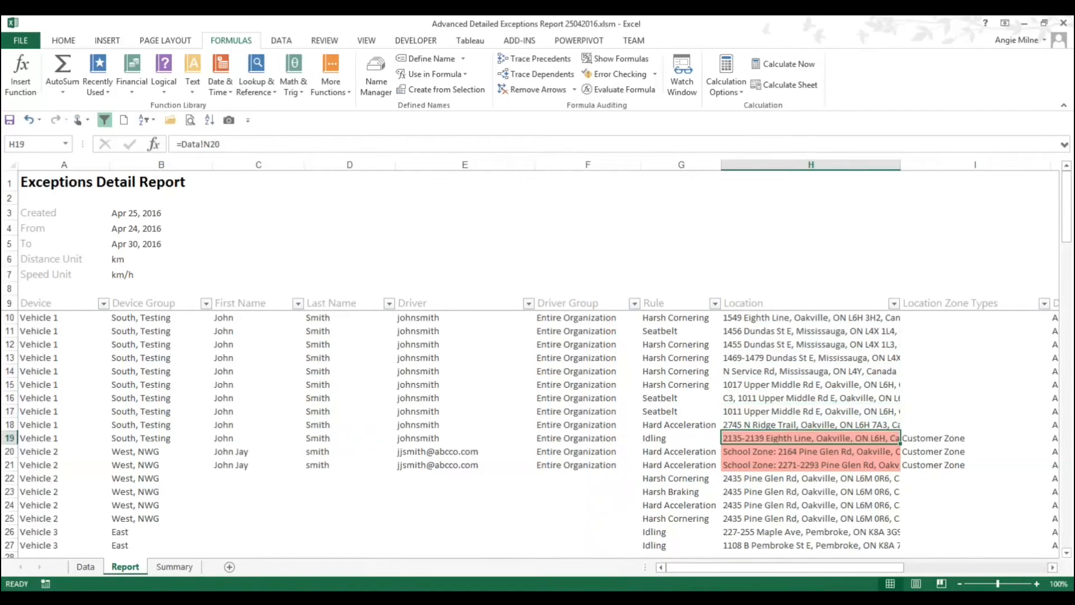
left_click(658, 318)
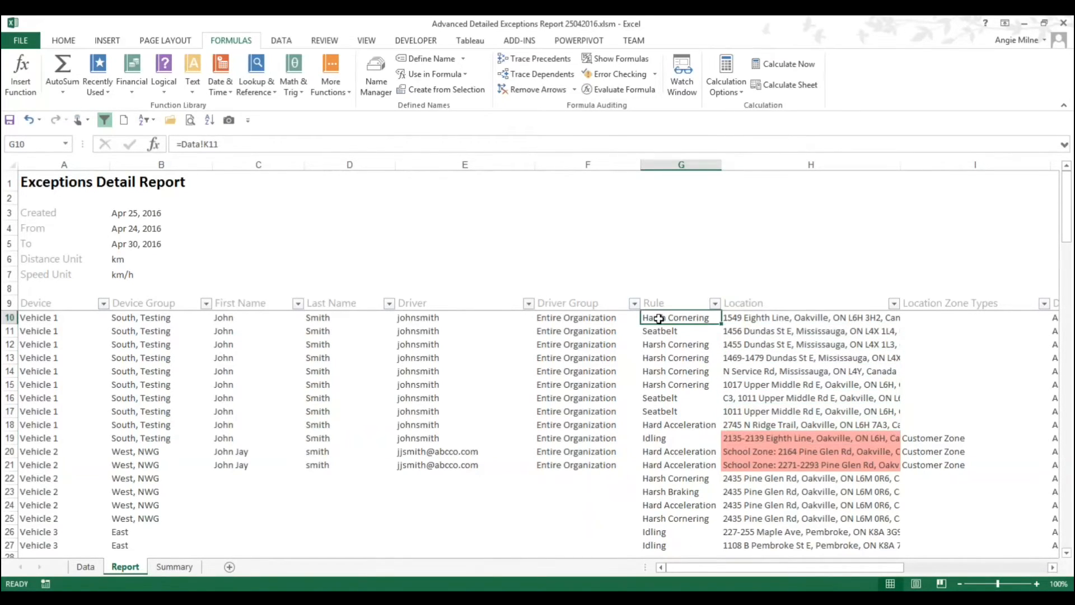
left_click(33, 315)
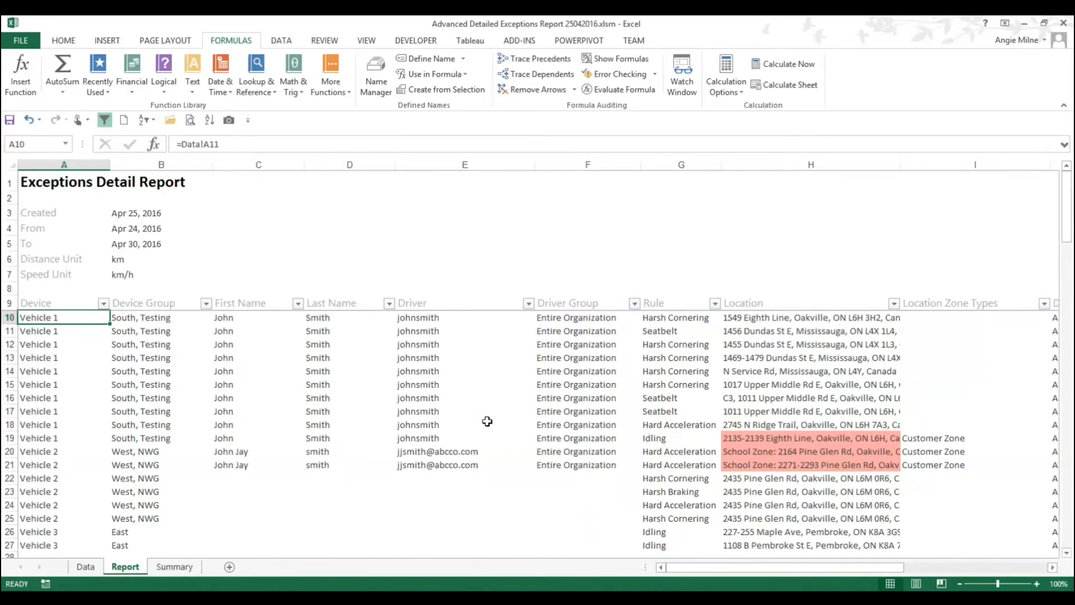
Step: Insert a column before Location on the Report sheet and give it the header Count in H9
left_click(779, 163)
right_click(778, 163)
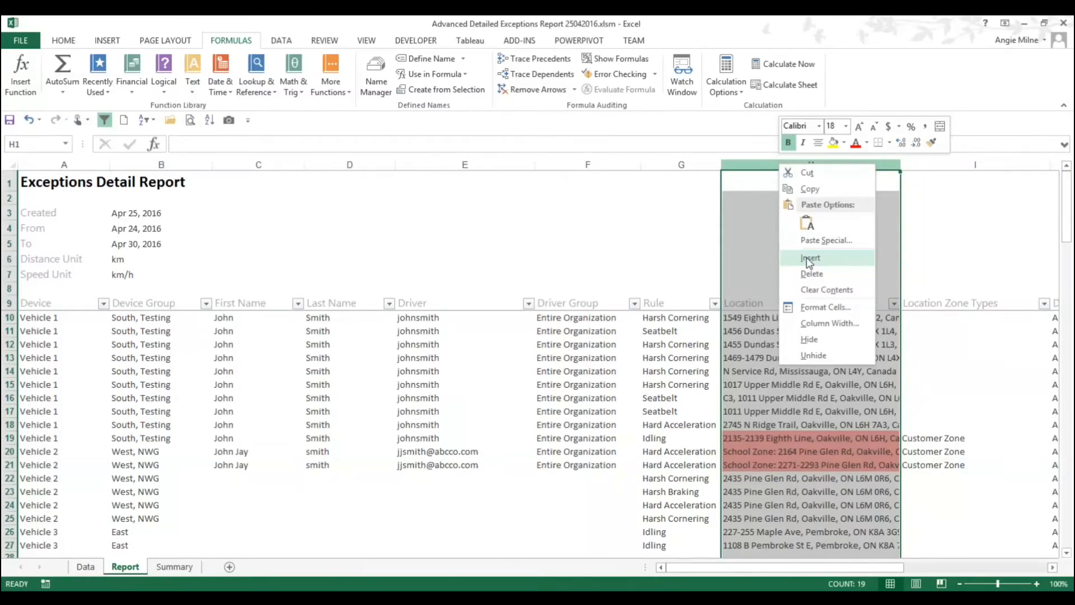
left_click(806, 257)
left_click(768, 302)
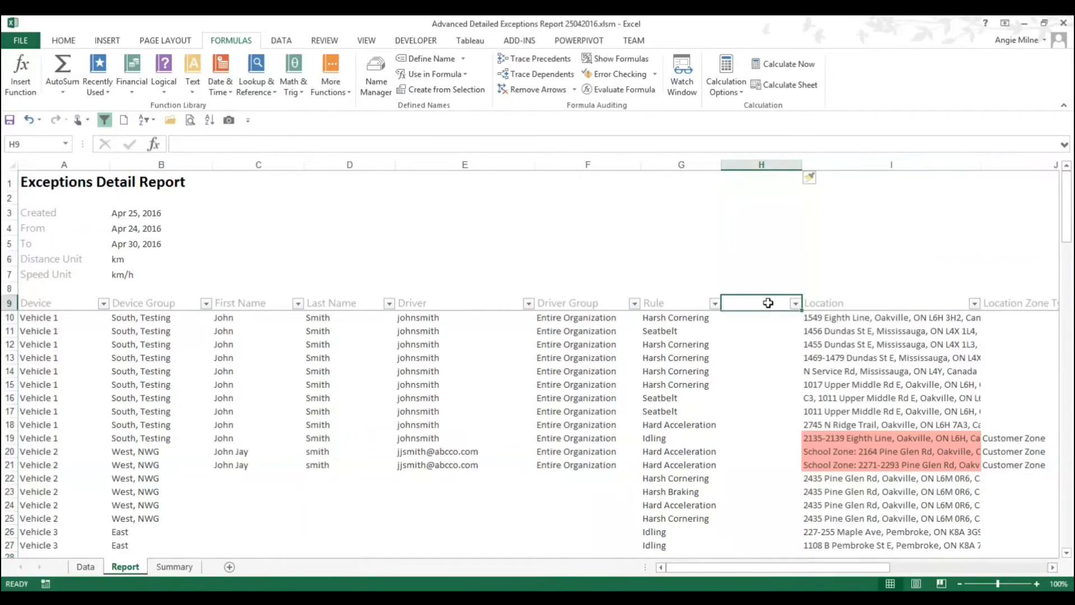
type("Count")
key("Return")
Step: Fill the Count column with the value 1 in every data row, H10 through H27
left_click_drag(879, 567, 907, 568)
type("1")
key("Return")
type("1")
key("Return")
type("1")
key("Return")
left_click_drag(777, 315, 801, 552)
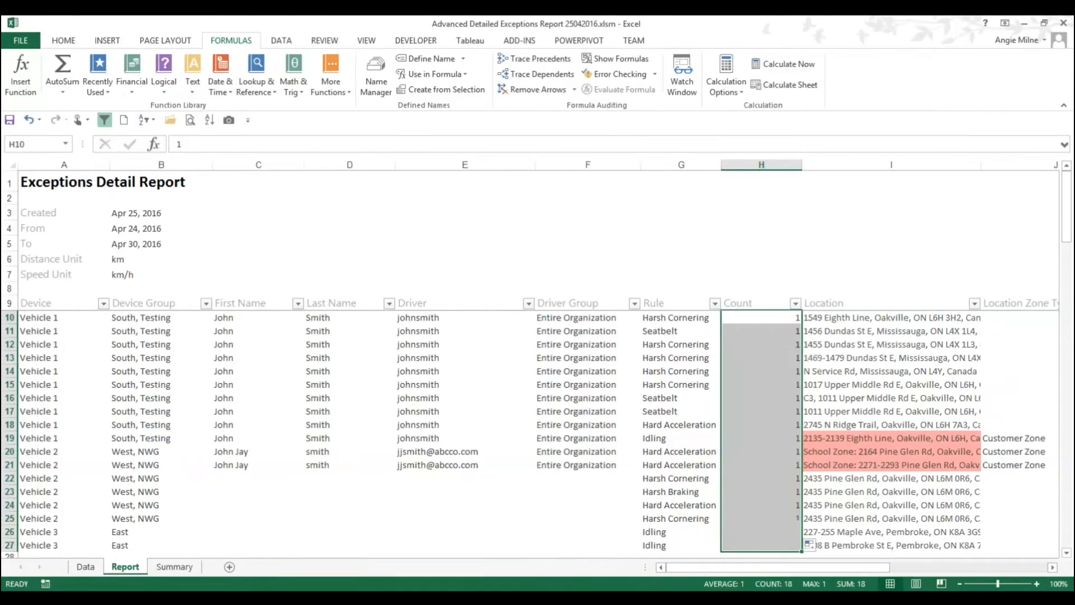
left_click(750, 322)
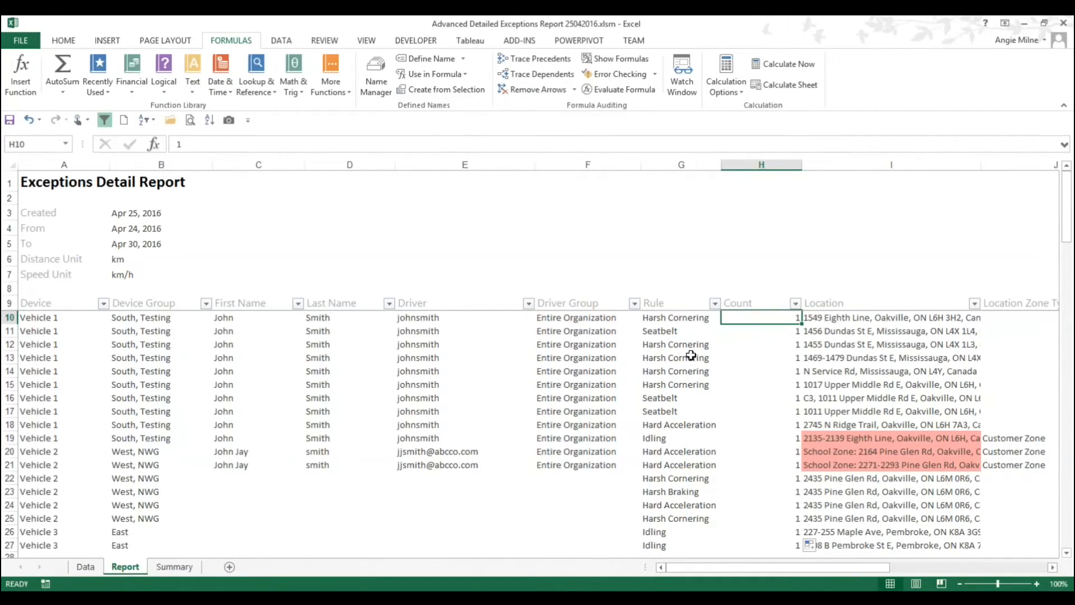
Step: Refresh the Summary PivotTable and add the Count field to its values as a sum, with column C autofitted
left_click(174, 567)
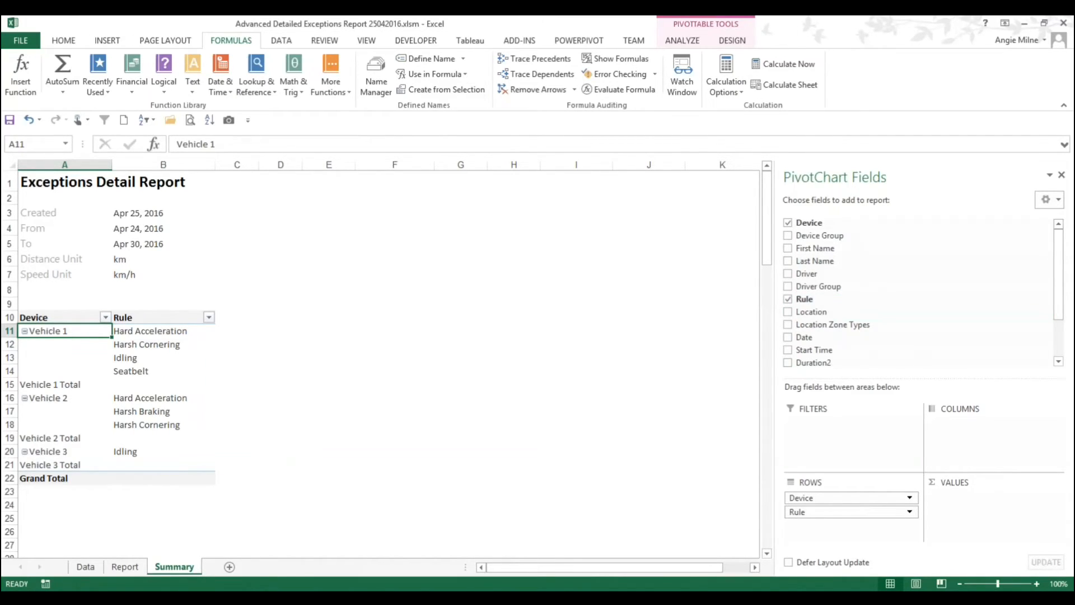
right_click(85, 330)
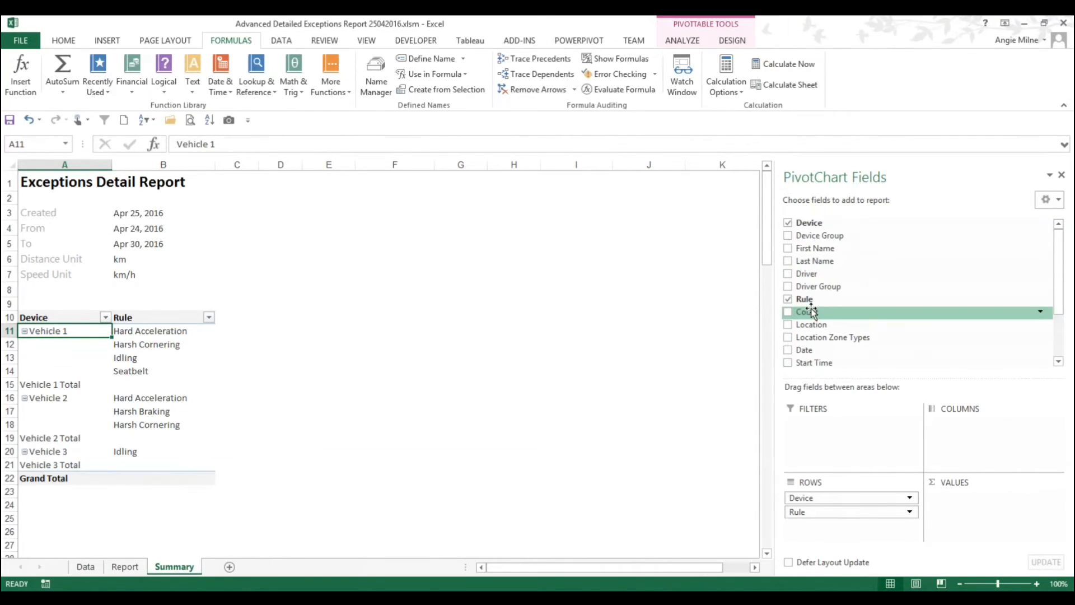
left_click(788, 314)
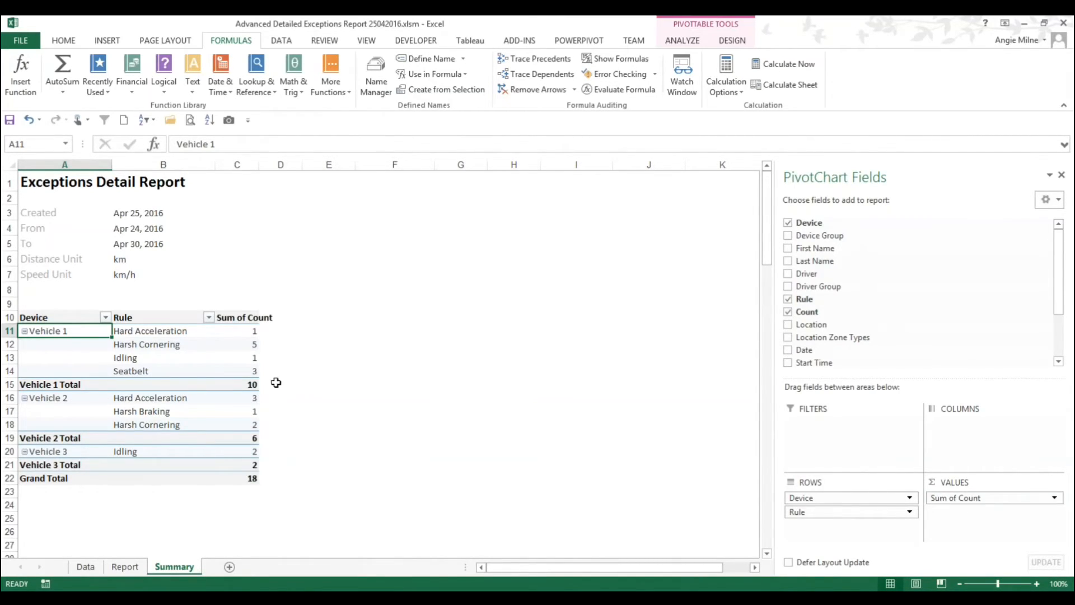
double_click(257, 168)
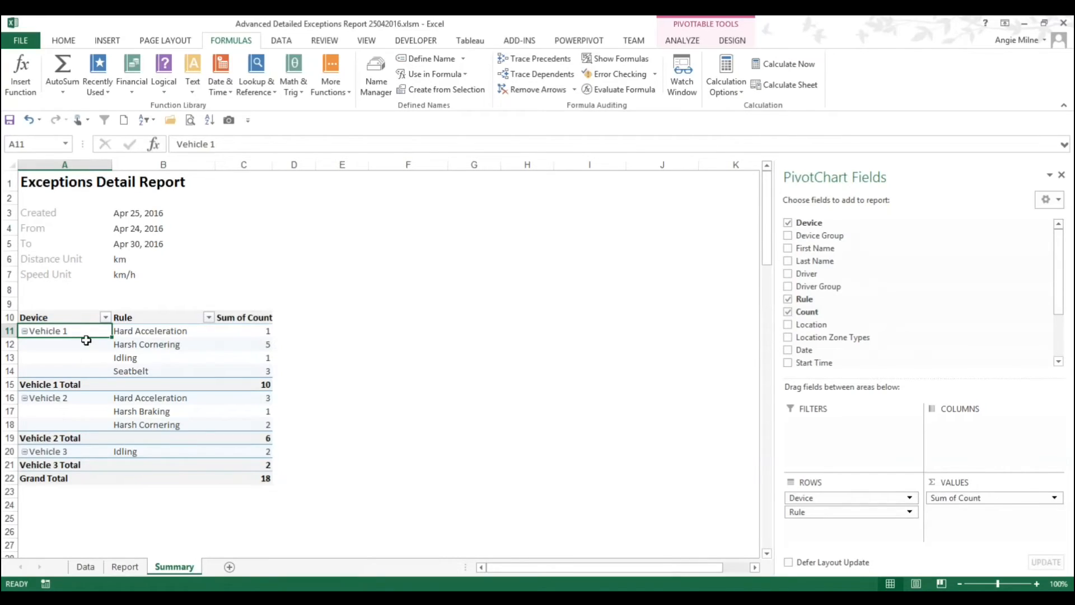
Step: Check Vehicle 1's Harsh Cornering count in the PivotTable and filter the Report sheet's Device column to Vehicle 1 only
left_click(168, 344)
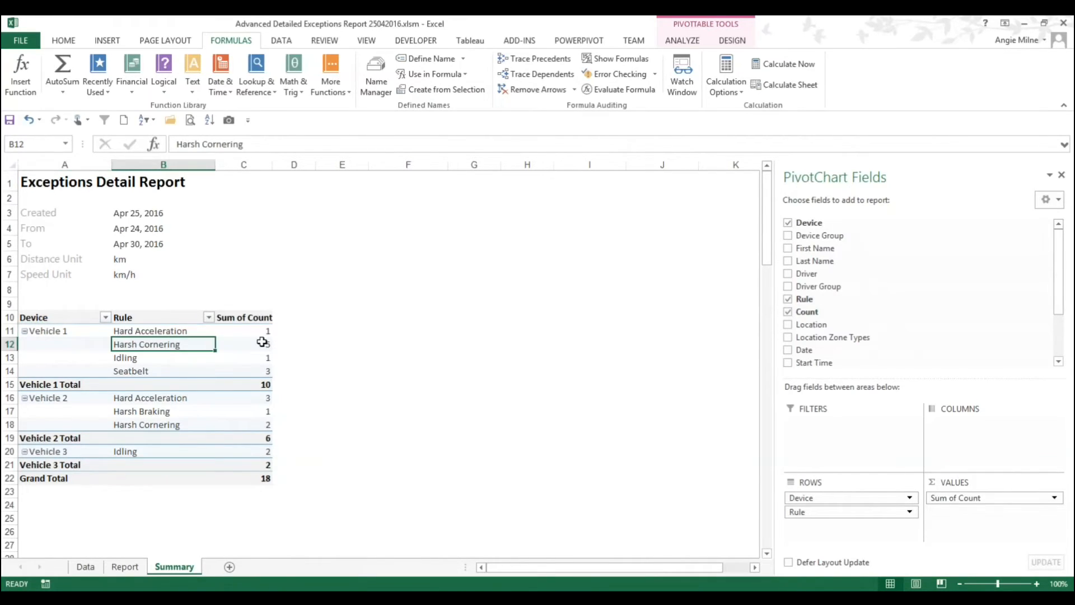
left_click(263, 343)
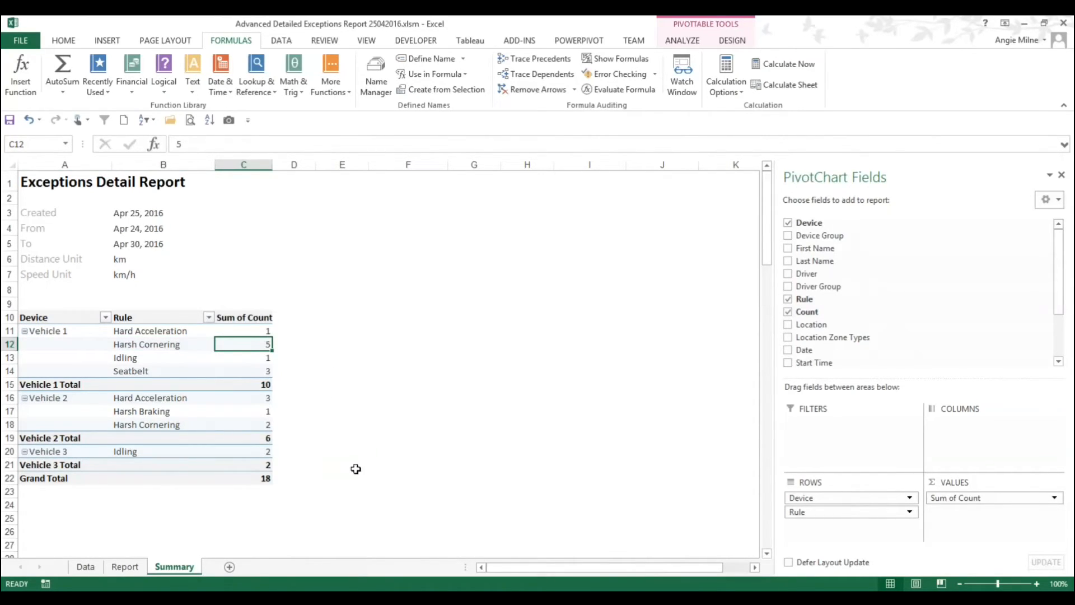
left_click(126, 567)
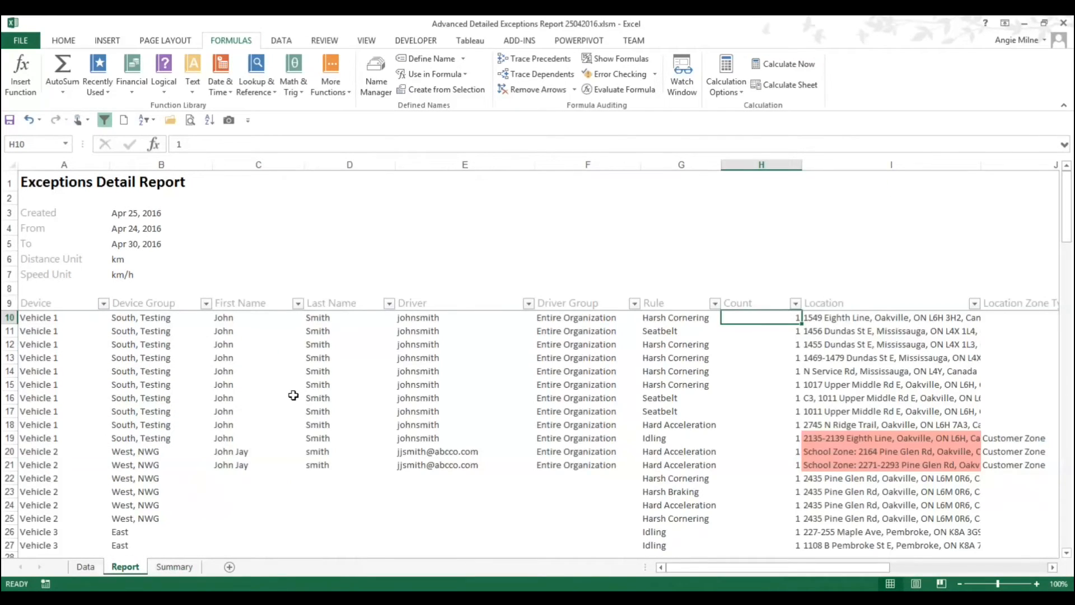
left_click(103, 304)
left_click(41, 434)
left_click(42, 444)
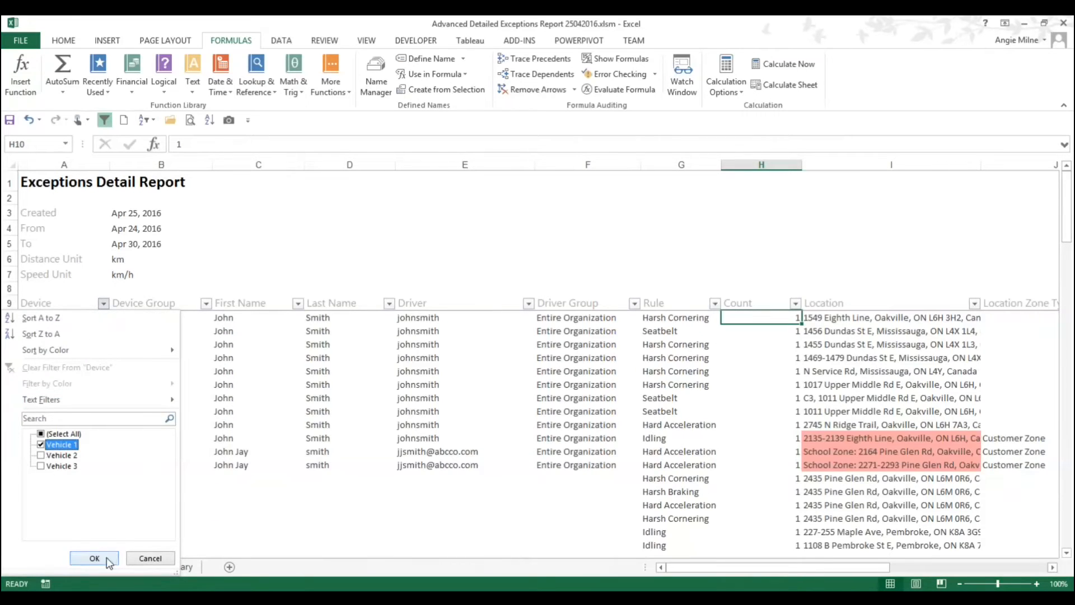
left_click(94, 558)
Step: Filter the Rule column to Harsh Cornering only and select the remaining Rule cells to verify their count
left_click(681, 384)
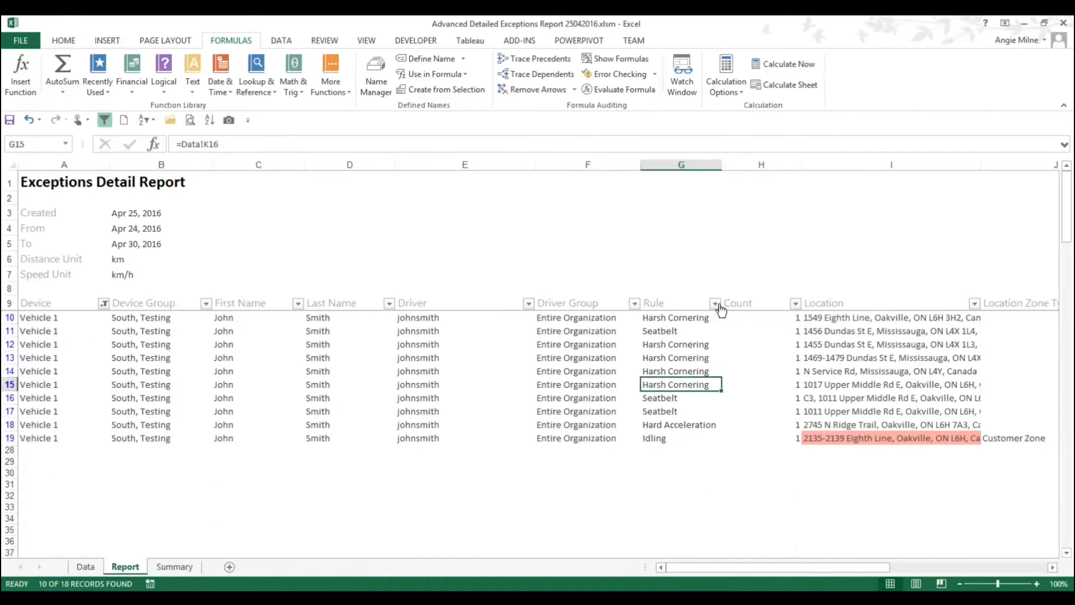
left_click(715, 303)
left_click(604, 434)
left_click(609, 455)
left_click(635, 557)
left_click_drag(677, 321, 672, 367)
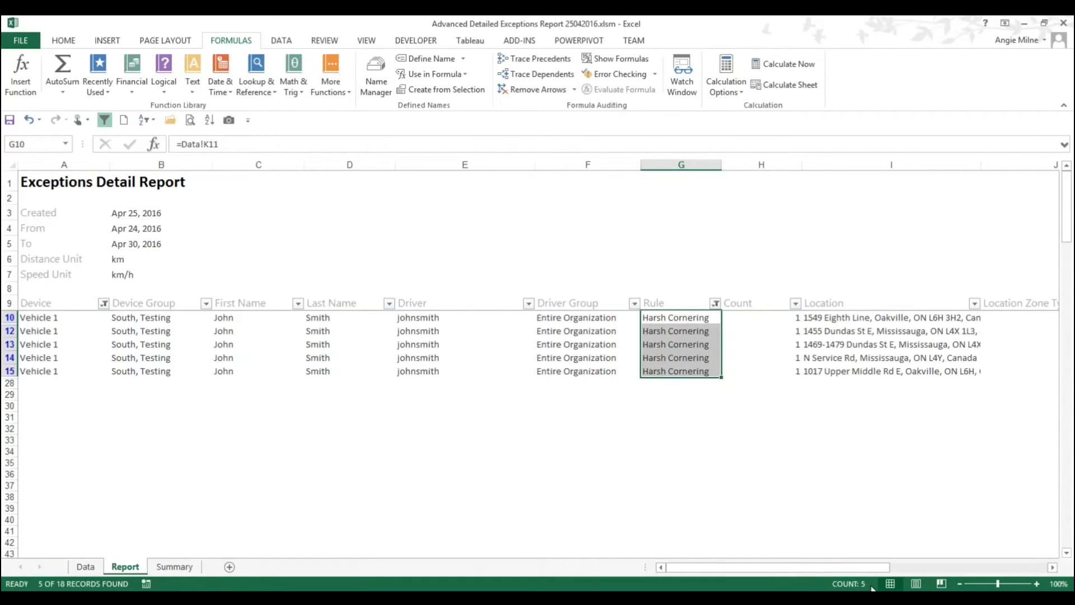
Step: Clear the Rule and Device filters on the Report sheet and return to the Summary sheet
left_click(715, 304)
left_click(610, 368)
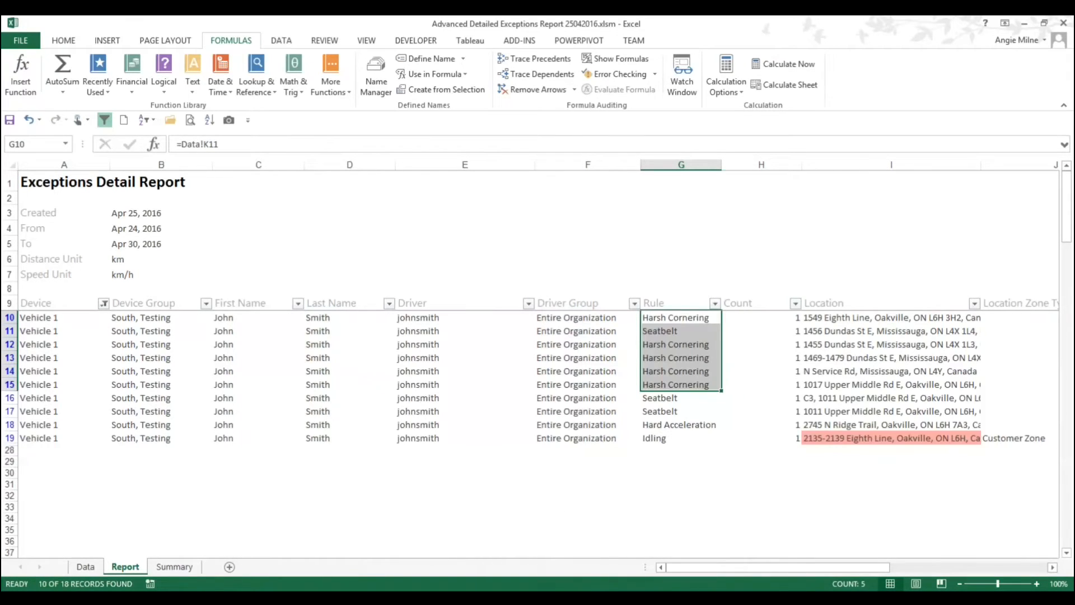
left_click(106, 304)
left_click(112, 363)
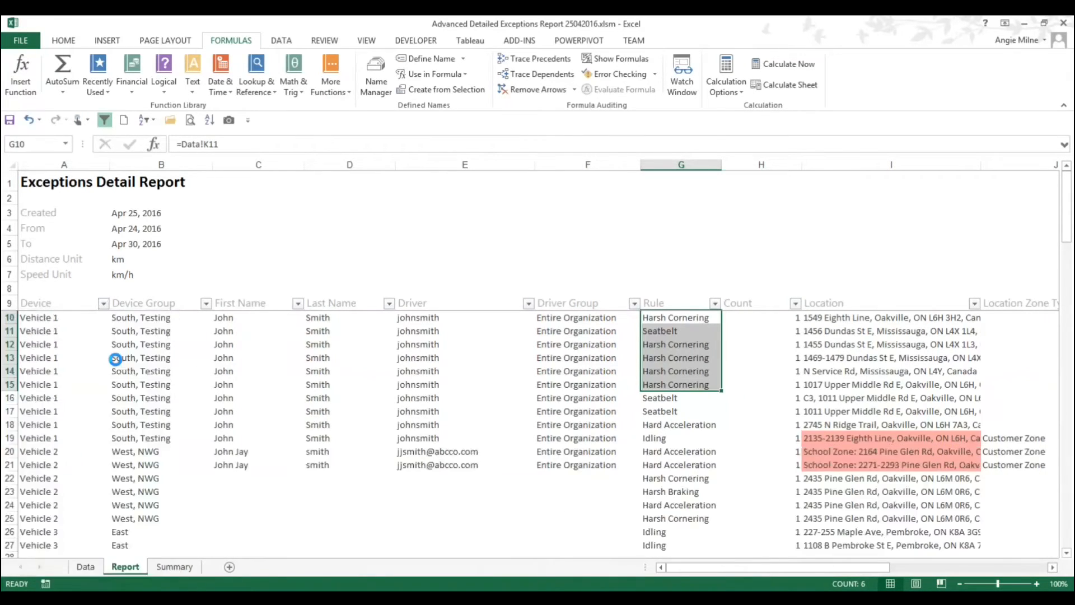
left_click(781, 330)
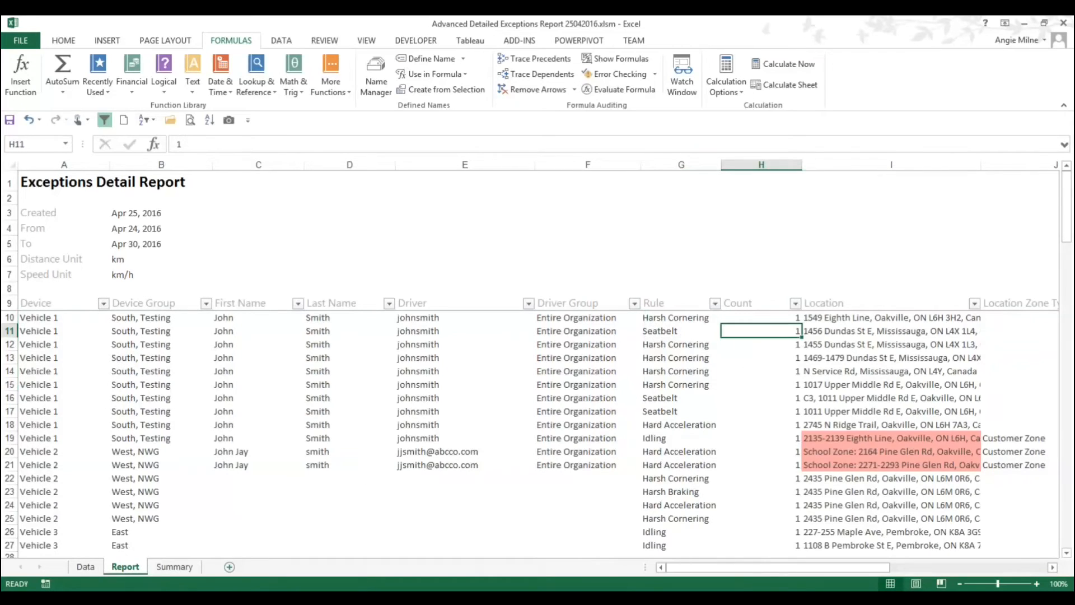
left_click(168, 566)
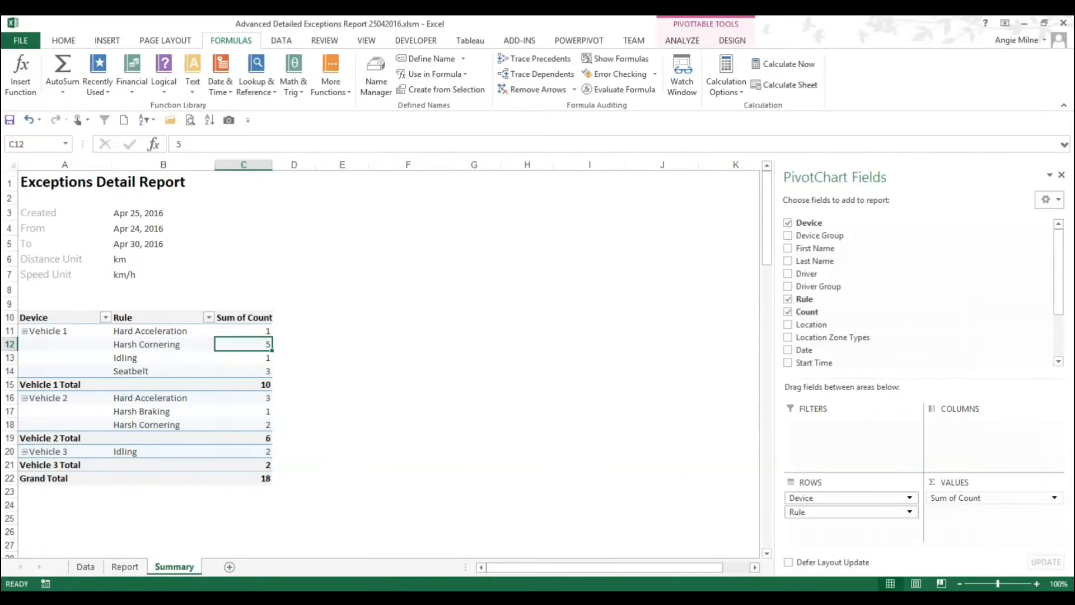
Step: Try the Location field in place of Count in the PivotTable values, and restore Count
left_click(788, 312)
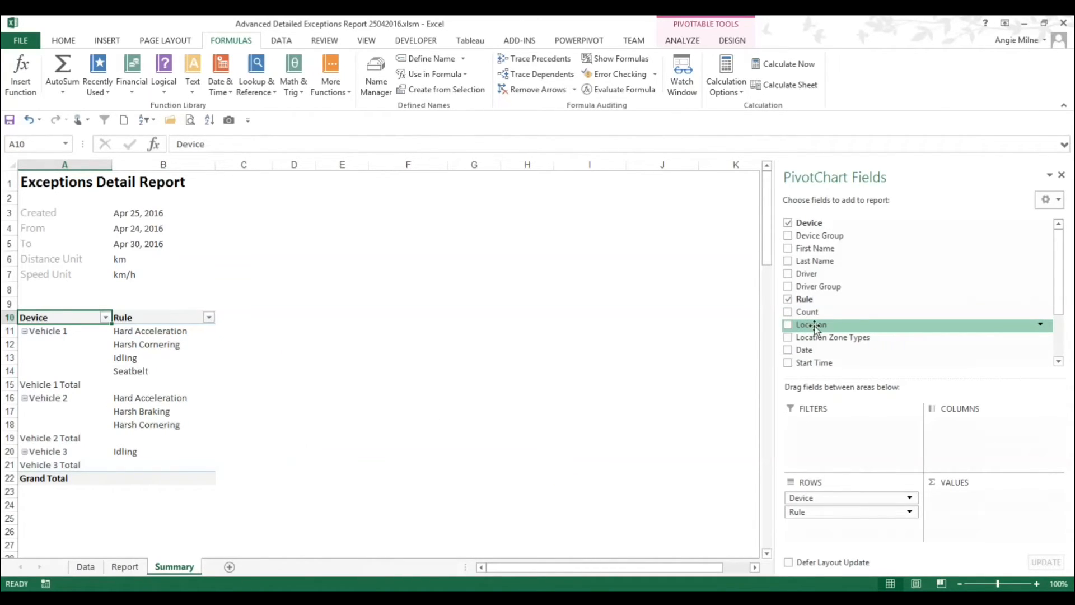
left_click_drag(815, 328, 983, 512)
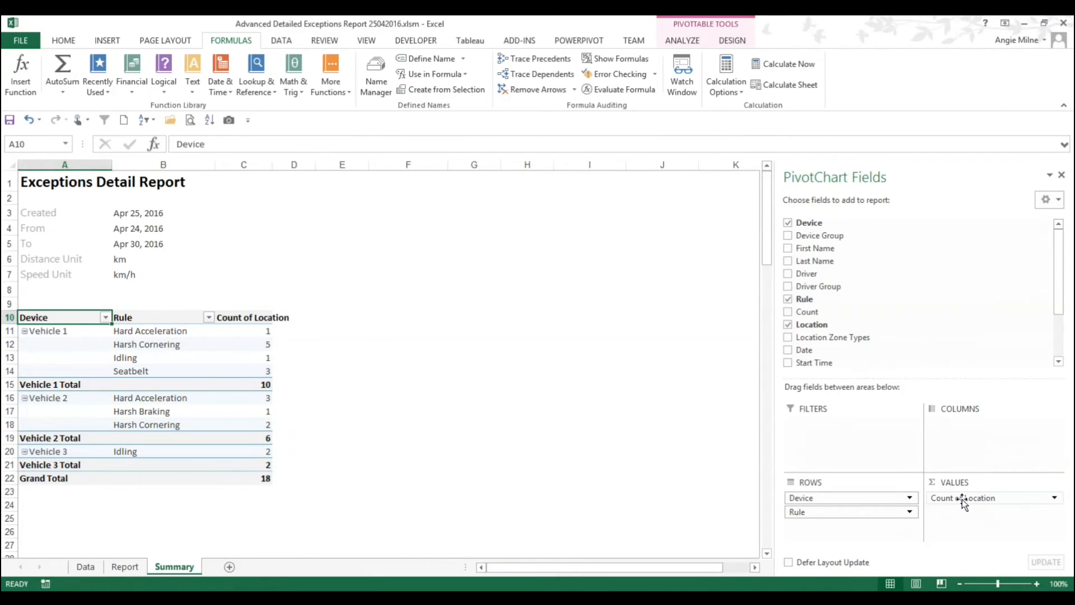
left_click_drag(966, 499, 918, 314)
left_click(787, 301)
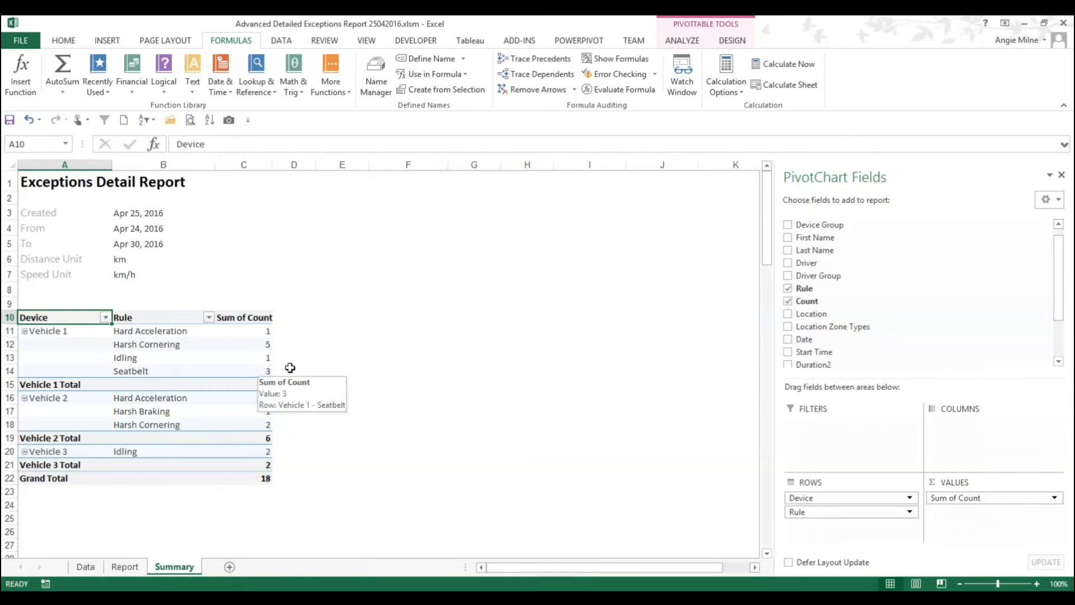
left_click(339, 277)
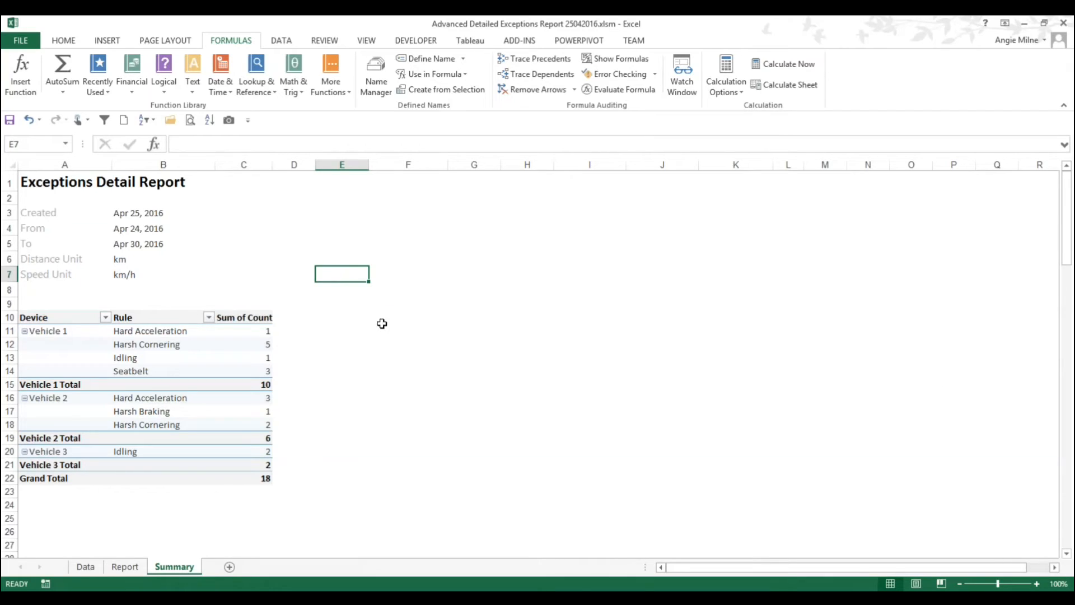
Step: Rename the PivotTable's Sum of Count value field to Incident Count and widen column C to fit the header
left_click(250, 316)
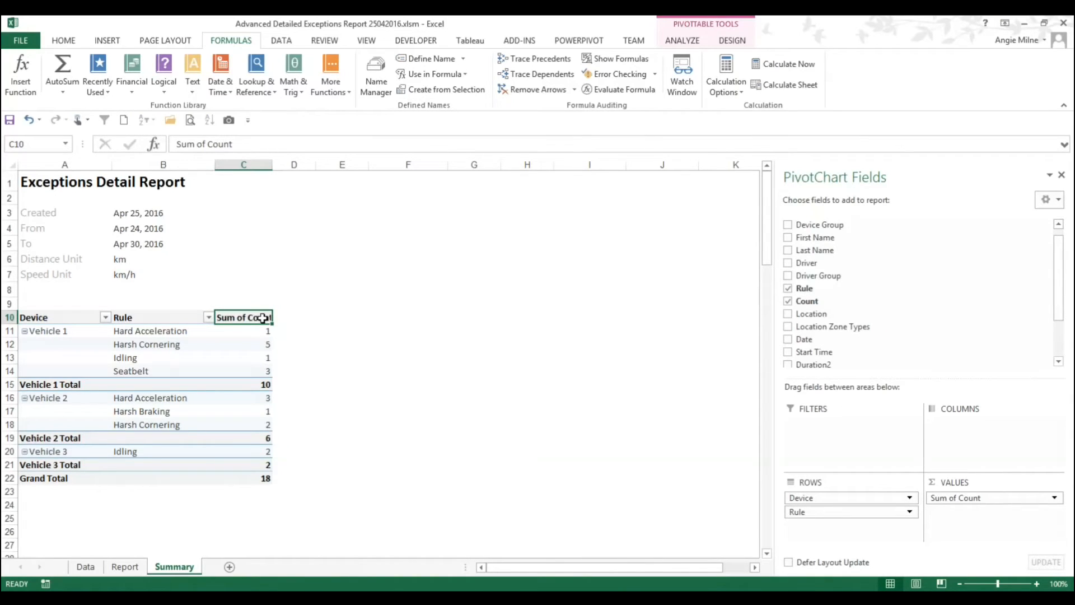
left_click(964, 499)
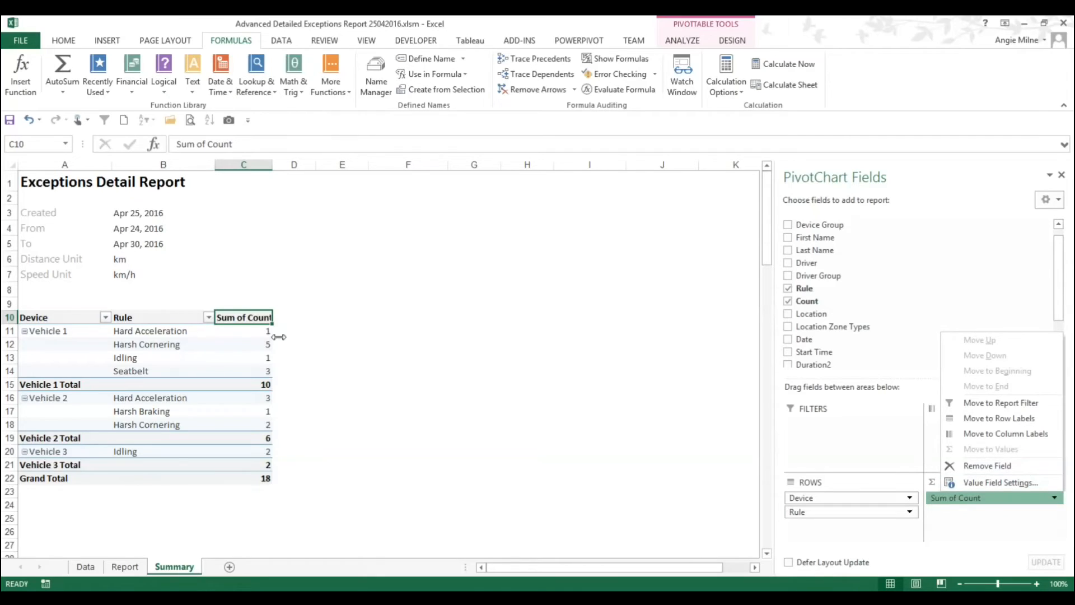
left_click(233, 315)
right_click(246, 317)
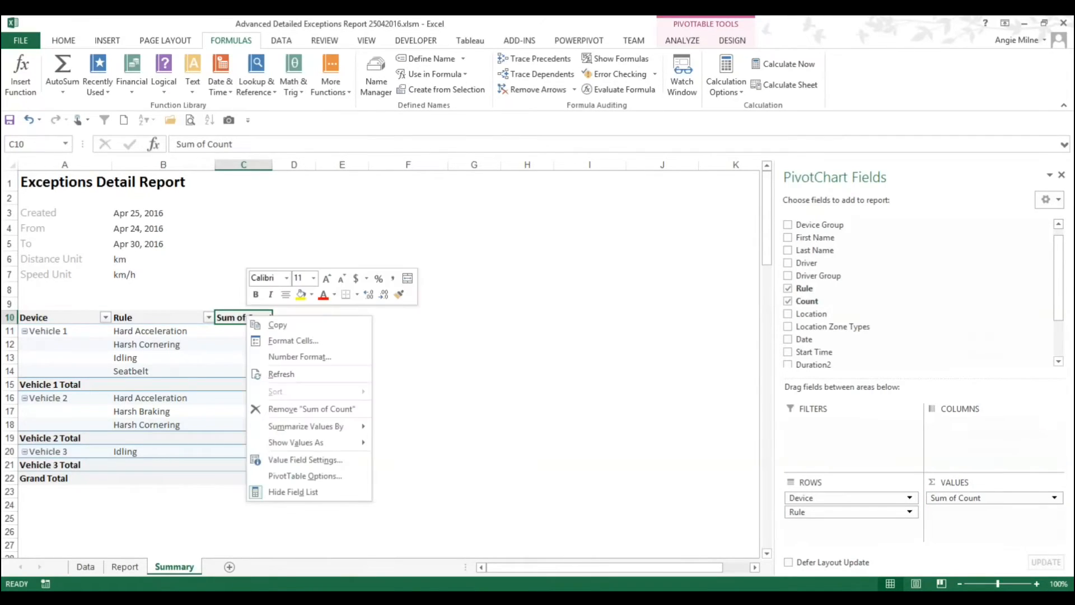
left_click(335, 464)
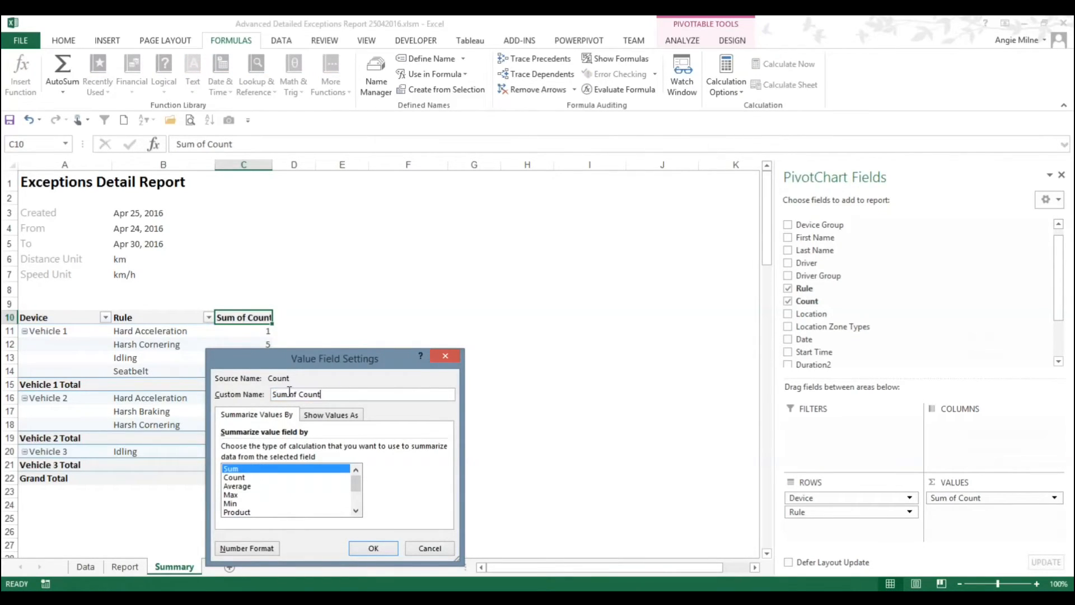
key("BackSpace")
left_click(372, 548)
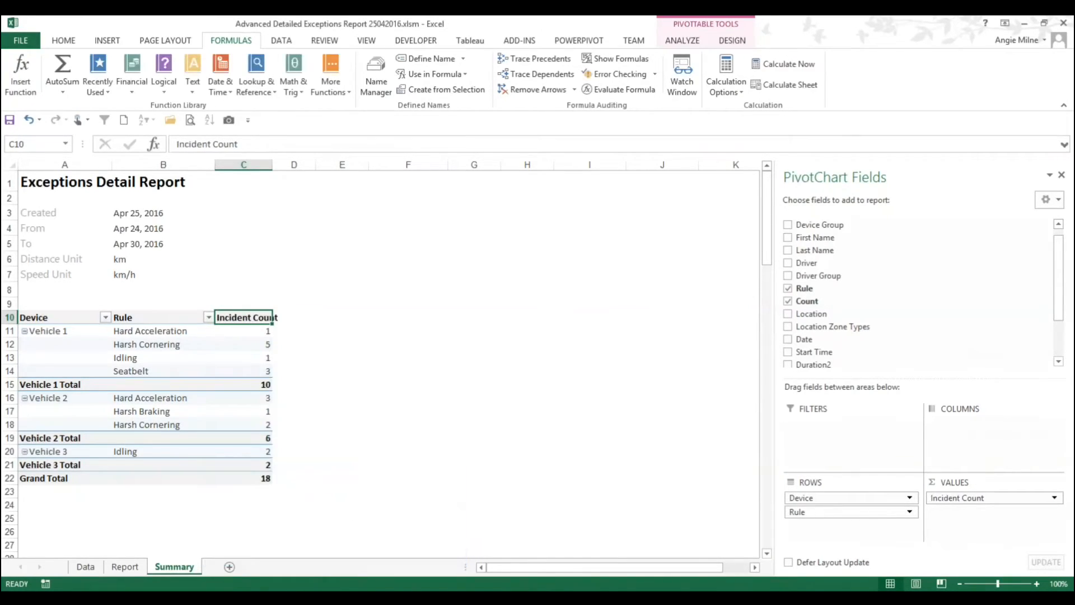
left_click_drag(285, 164, 294, 164)
left_click(266, 333)
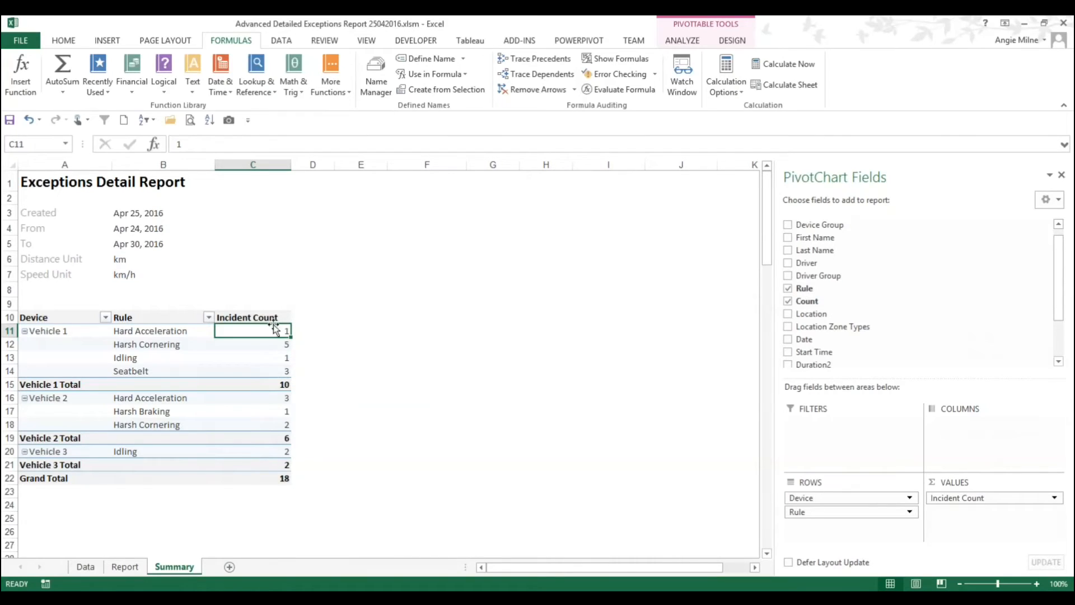
Step: Insert a 2-D clustered column PivotChart from the PivotTable and place it beside the table, starting around column E
left_click(114, 41)
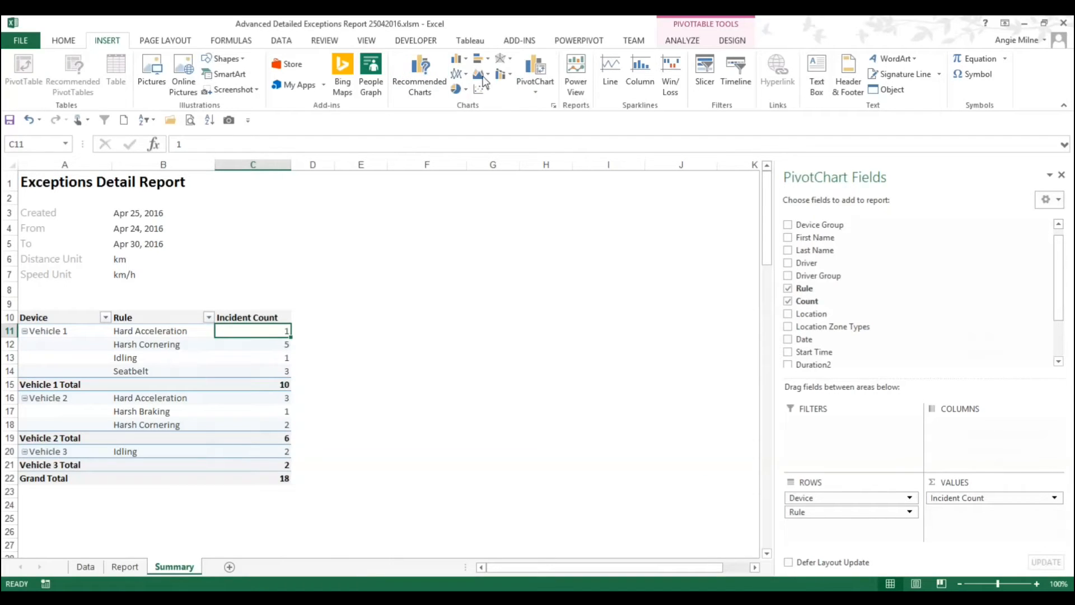
left_click(458, 58)
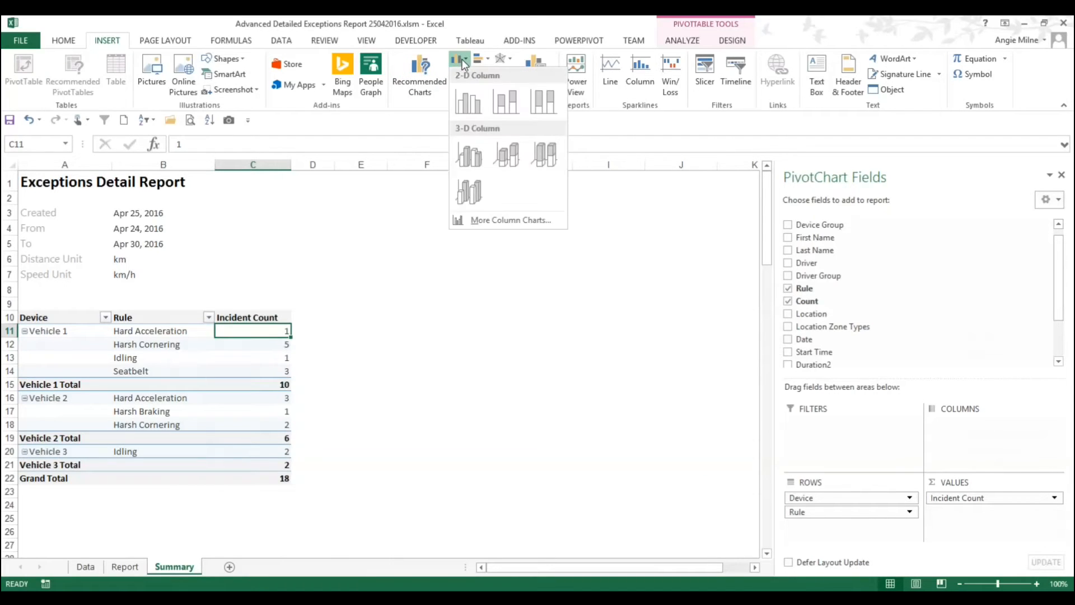
left_click(470, 110)
left_click_drag(493, 281, 730, 210)
left_click(1038, 584)
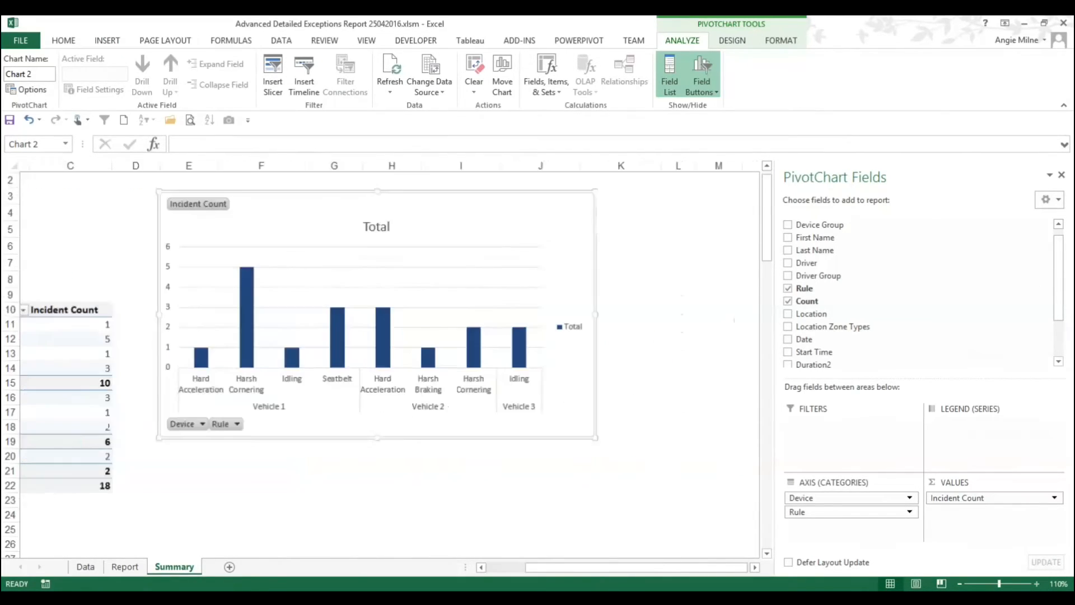
left_click(1037, 584)
left_click(680, 292)
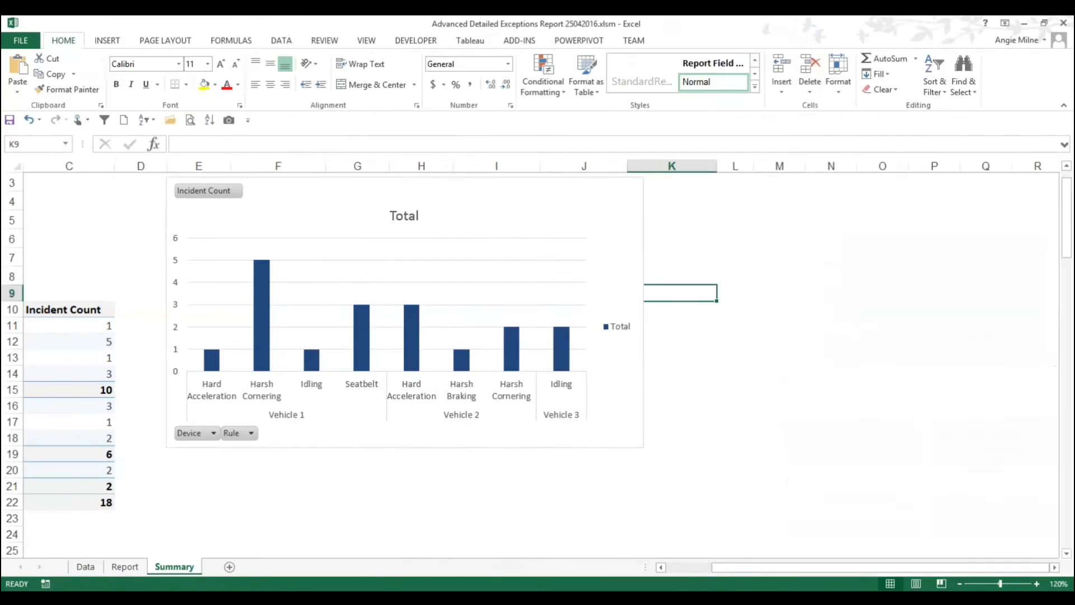
left_click_drag(734, 571, 687, 568)
scroll(616, 504, "up", 1)
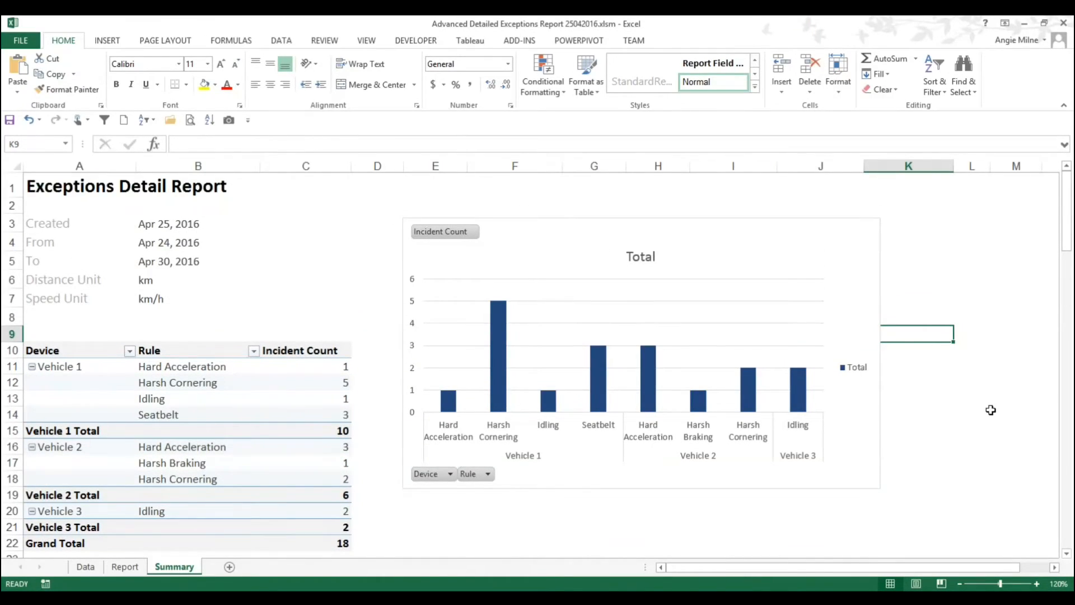
left_click(666, 525)
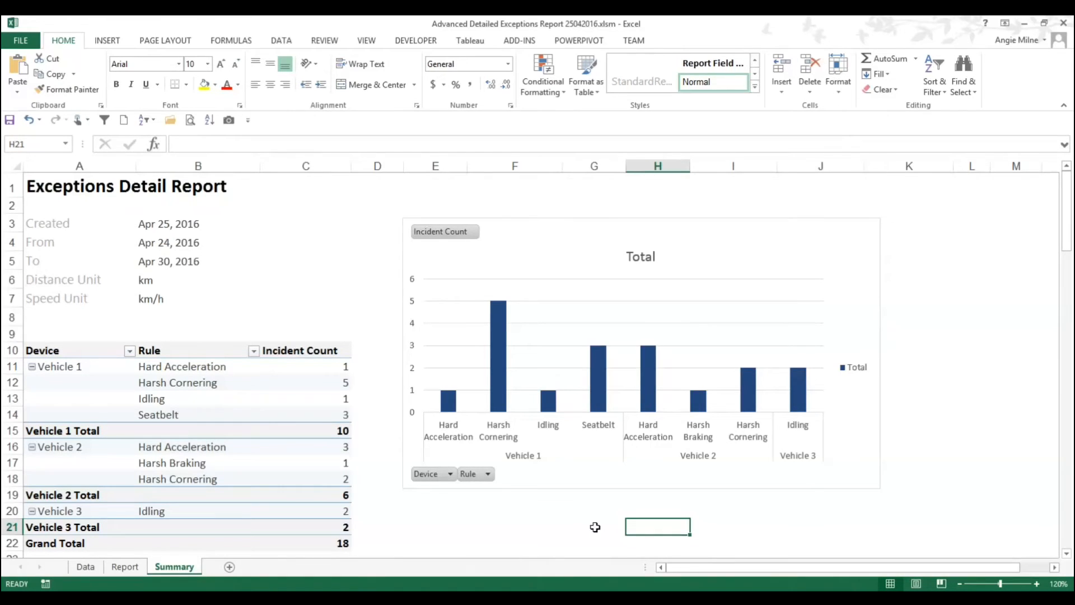
left_click(801, 458)
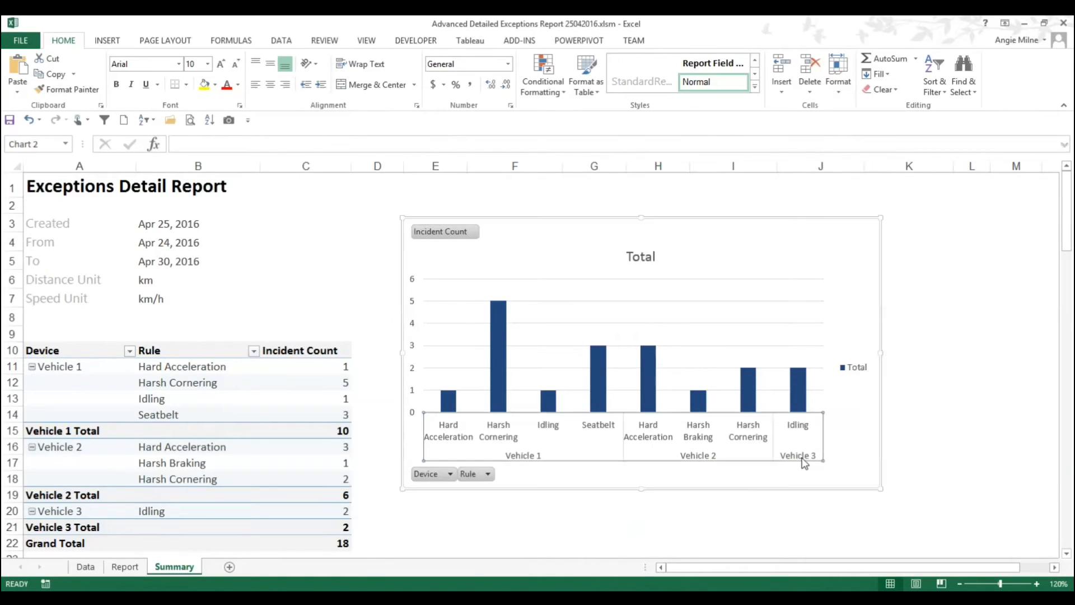
left_click(594, 526)
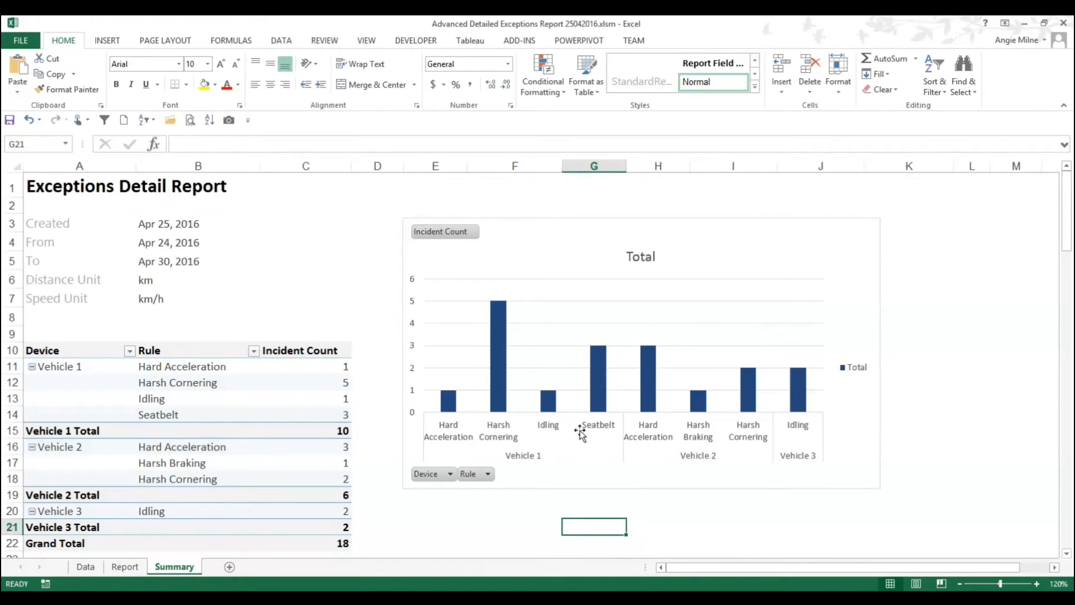
Step: Shift the PivotChart slightly upward and move the Rule field from the axis categories to the legend series
left_click_drag(664, 222, 659, 202)
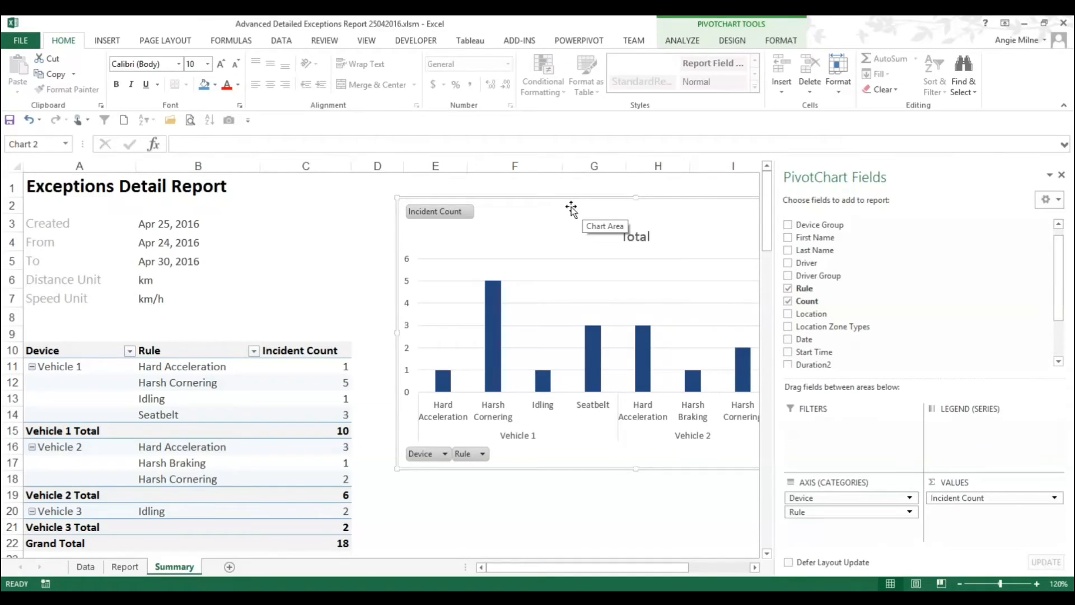
left_click(193, 367)
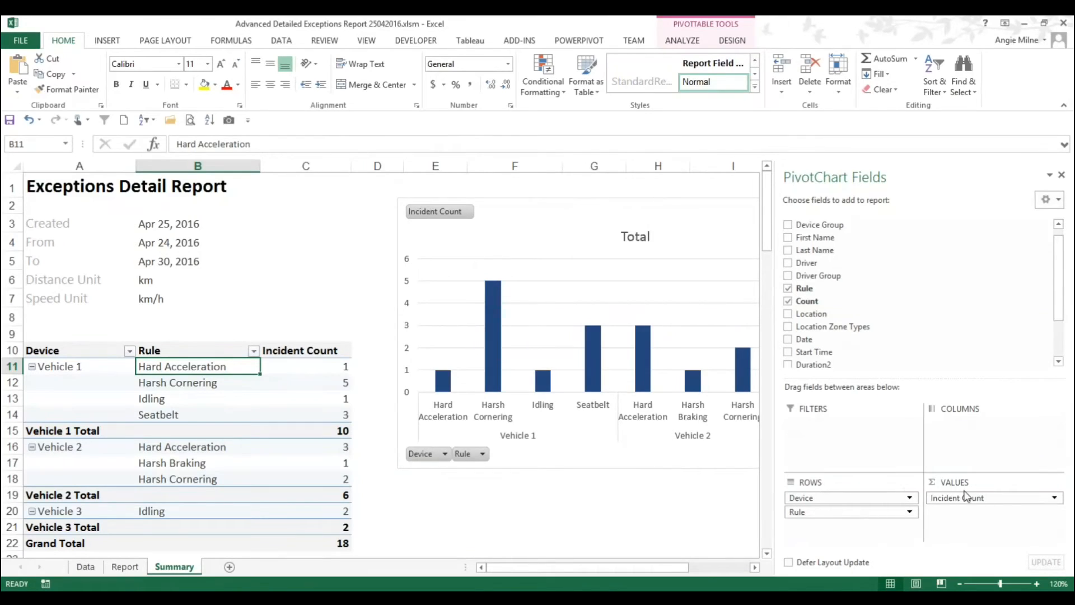
left_click(524, 206)
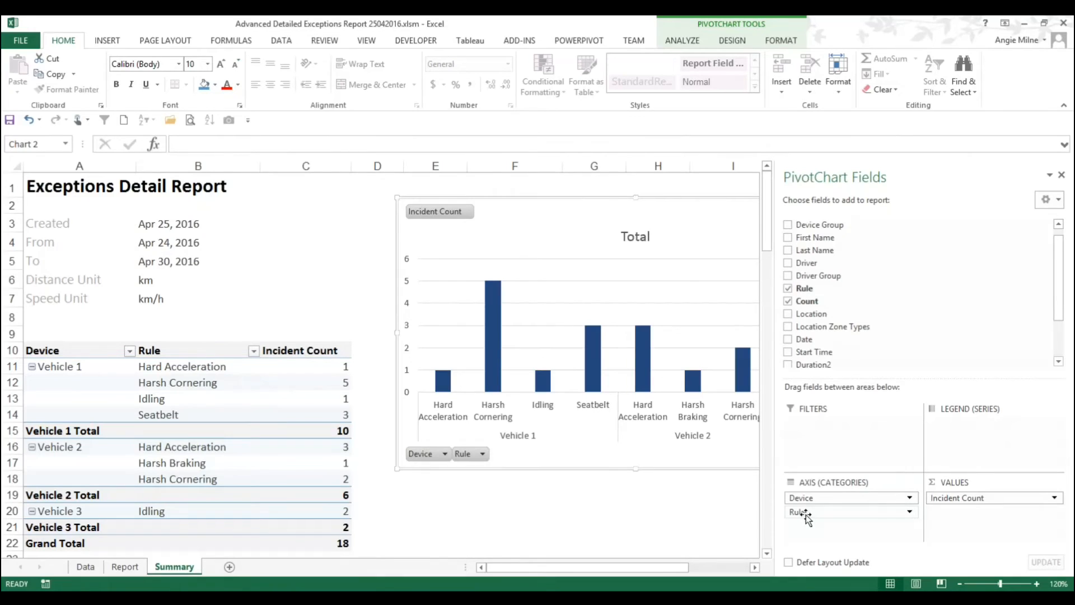
left_click_drag(802, 515, 987, 434)
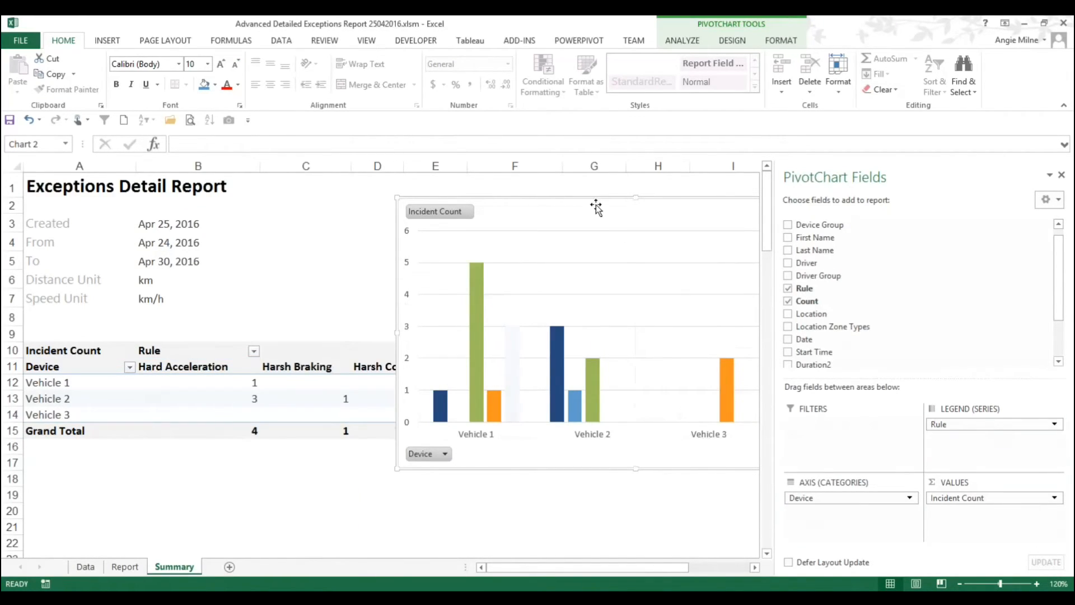
Step: Reposition the PivotChart so its whole legend is in view, and look at the legend's Rule filter
left_click_drag(535, 218, 356, 222)
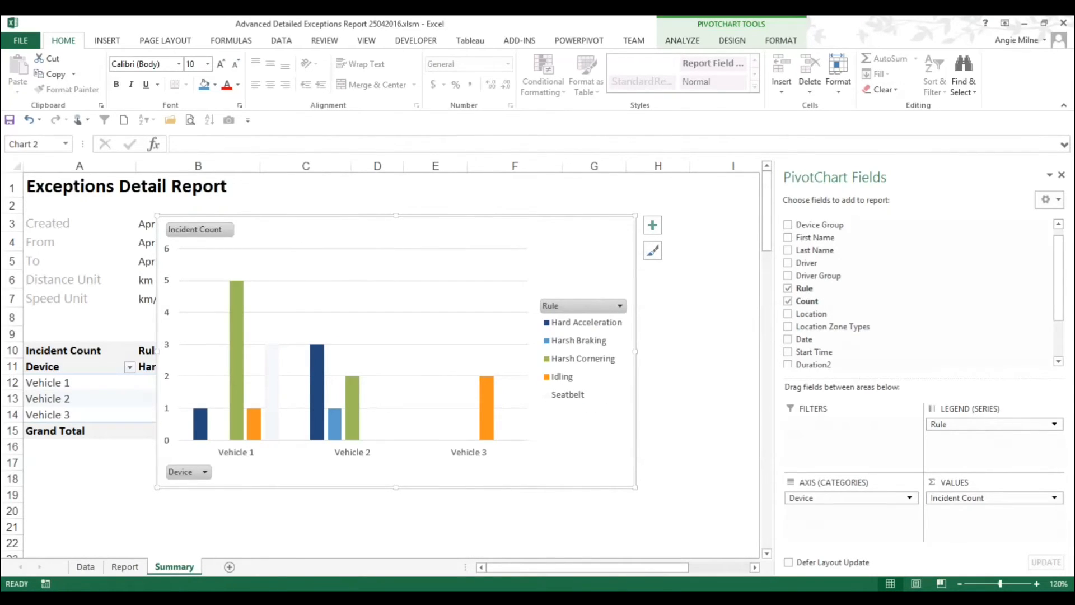
left_click(620, 305)
key("Escape")
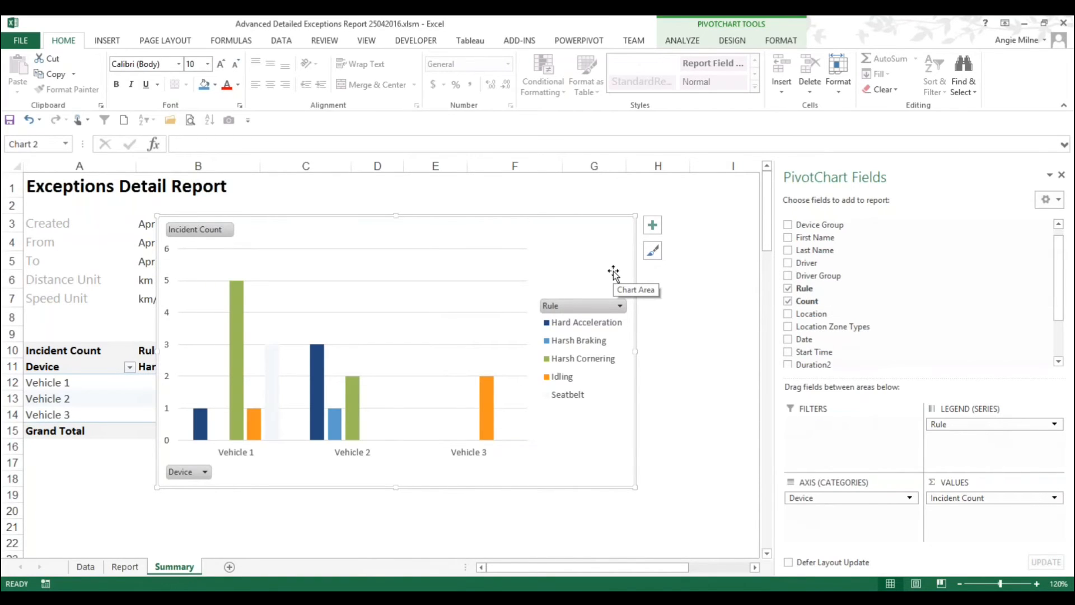
left_click_drag(588, 230, 728, 234)
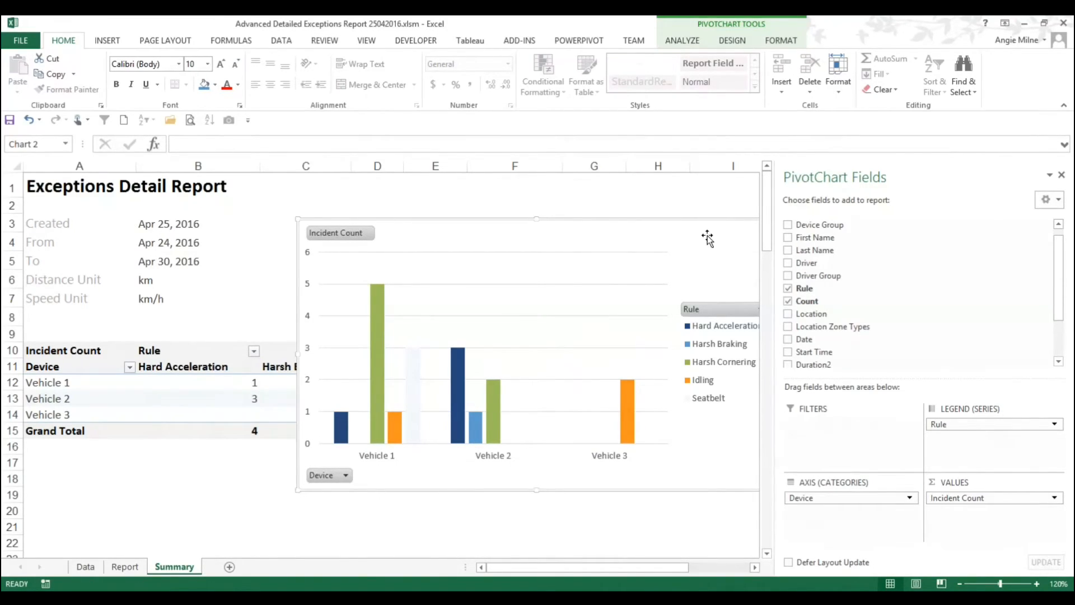
mouse_move(708, 235)
left_mouse_down()
mouse_move(560, 230)
mouse_move(573, 240)
mouse_move(683, 242)
left_mouse_up()
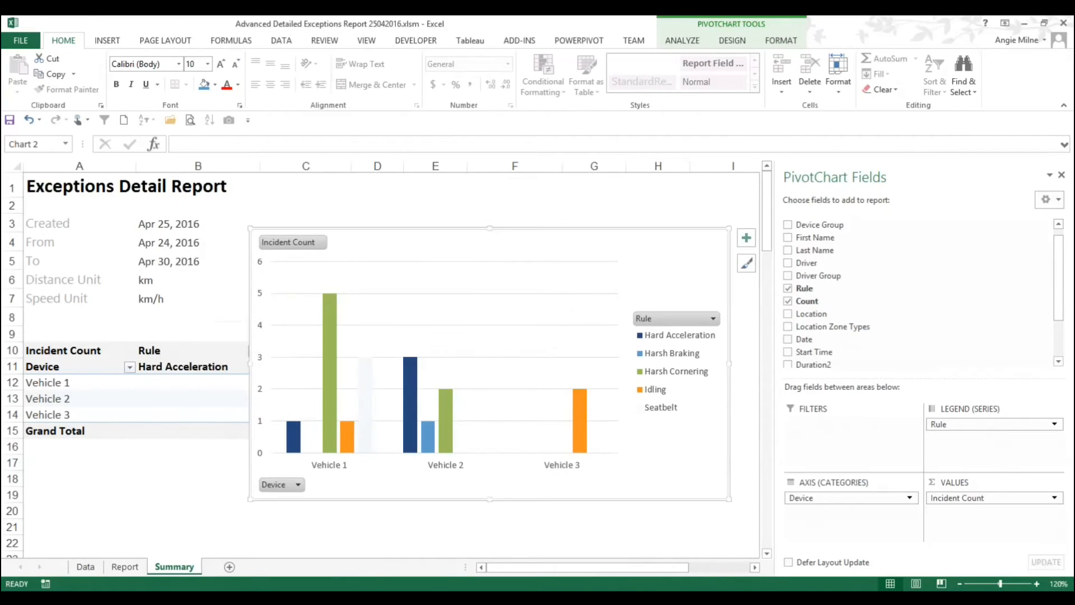
Step: Hide all field buttons on the PivotChart
left_click(782, 42)
left_click(694, 42)
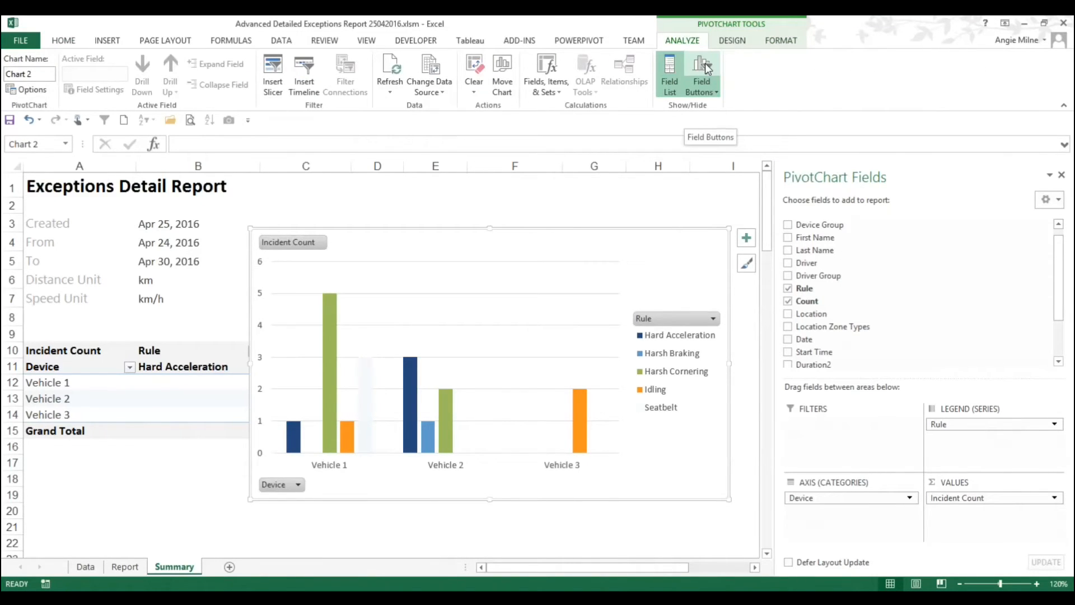
left_click(705, 63)
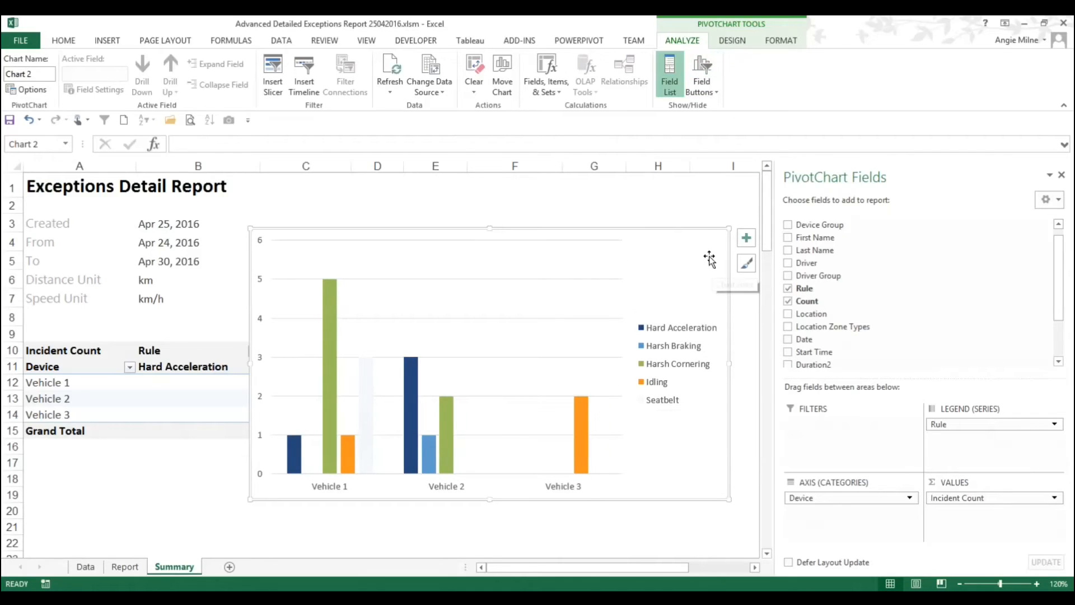
Step: Shift the PivotChart slightly to the left and place its legend at the top of the chart
left_click_drag(696, 239, 647, 242)
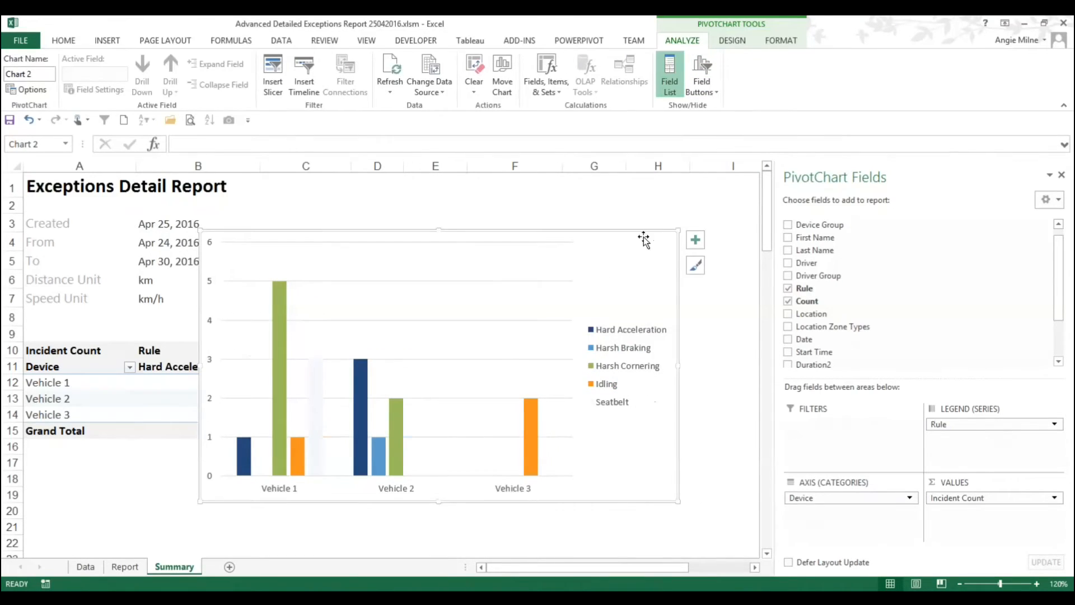
left_click(695, 240)
left_click(799, 350)
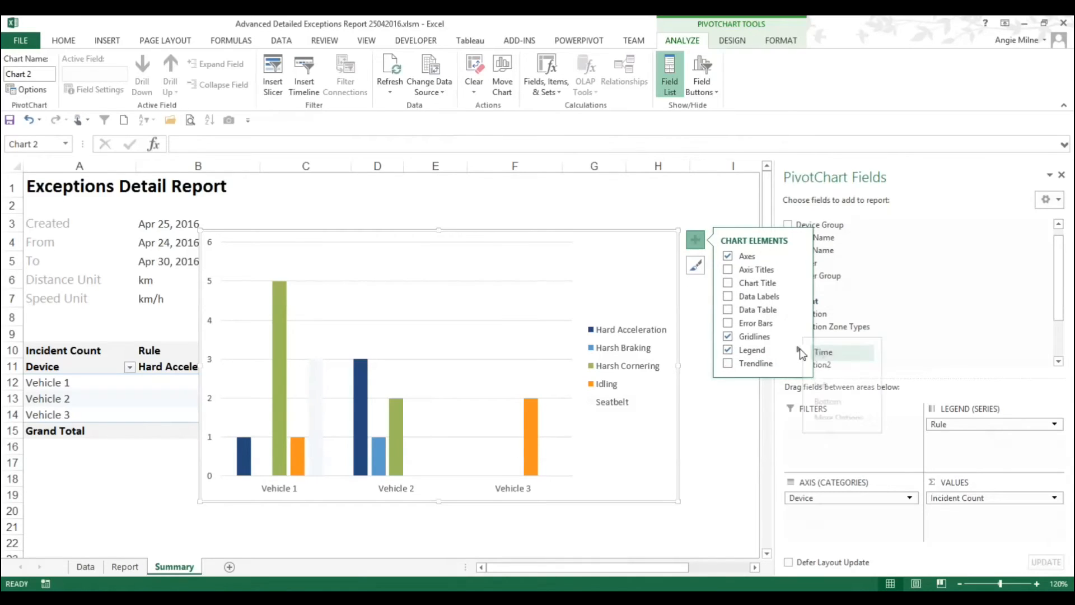
left_click(829, 370)
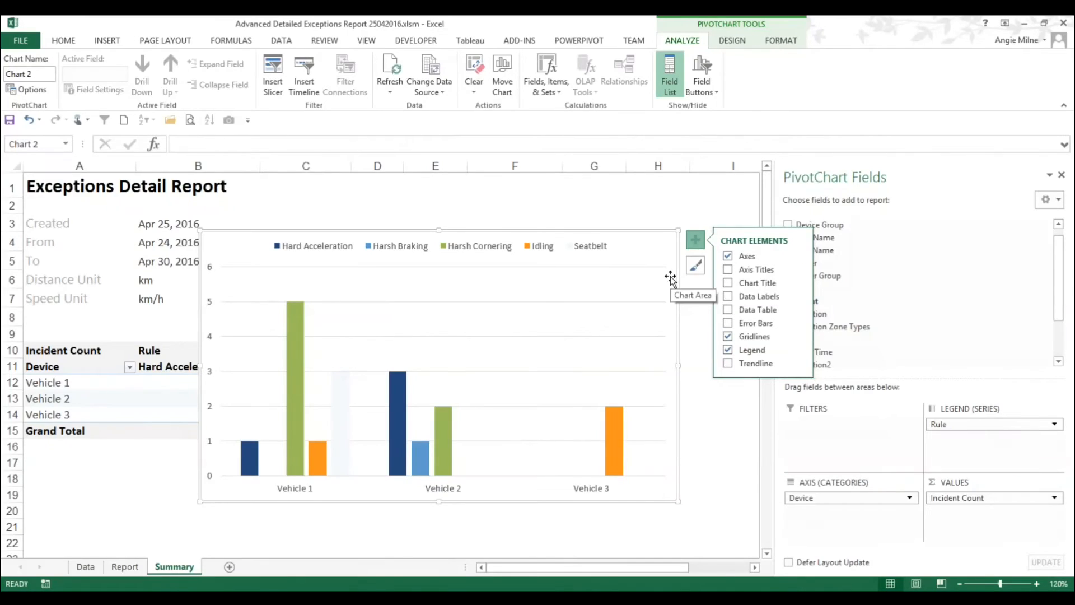
Step: Add data labels to the PivotChart at the Outside End position and shift the chart right and slightly up
left_click(728, 297)
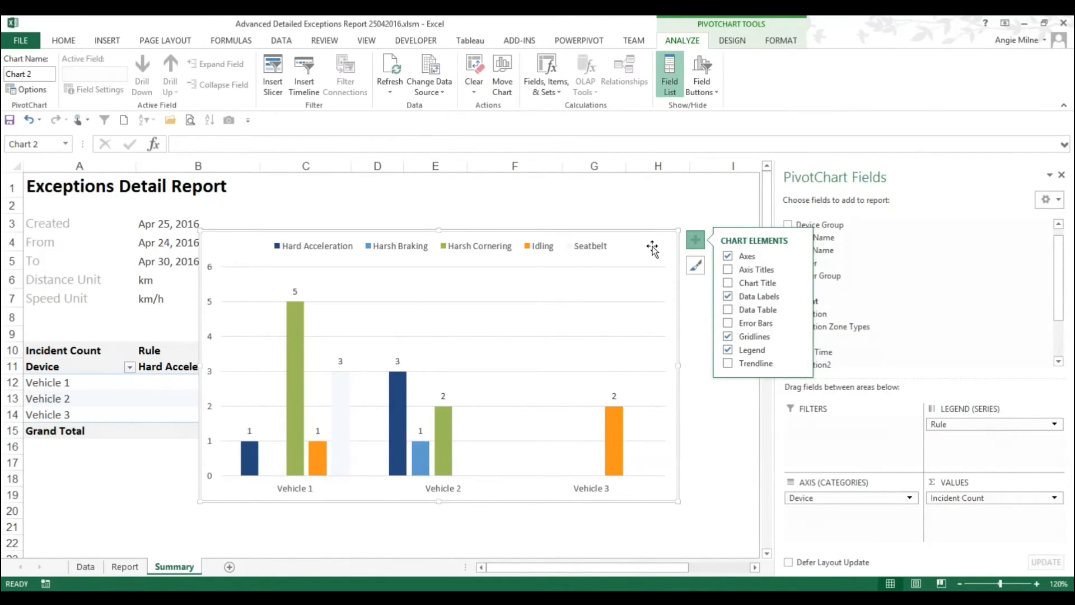
left_click(799, 299)
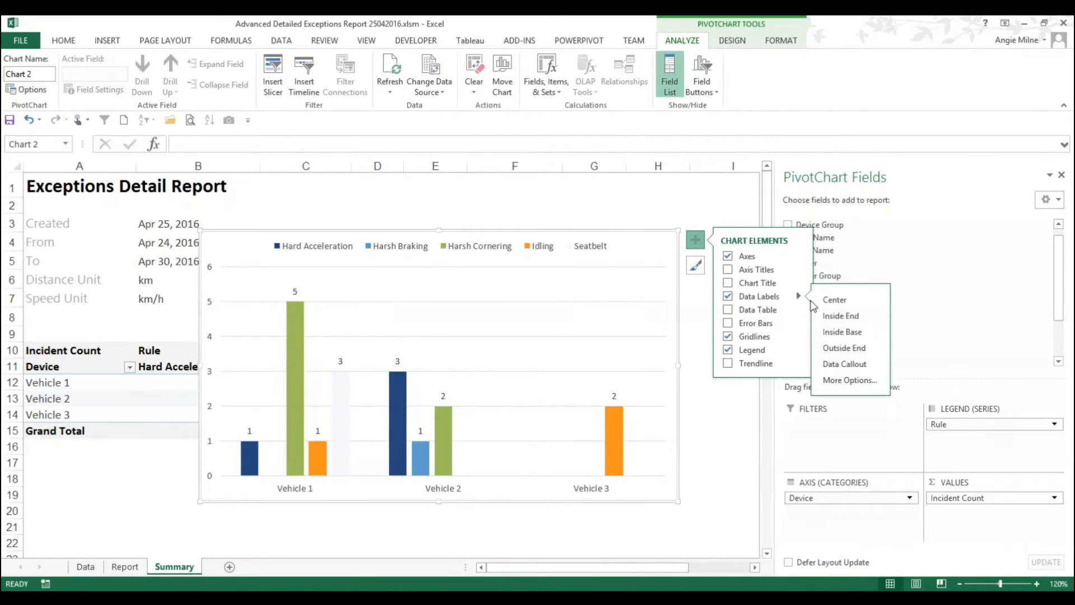
left_click(842, 314)
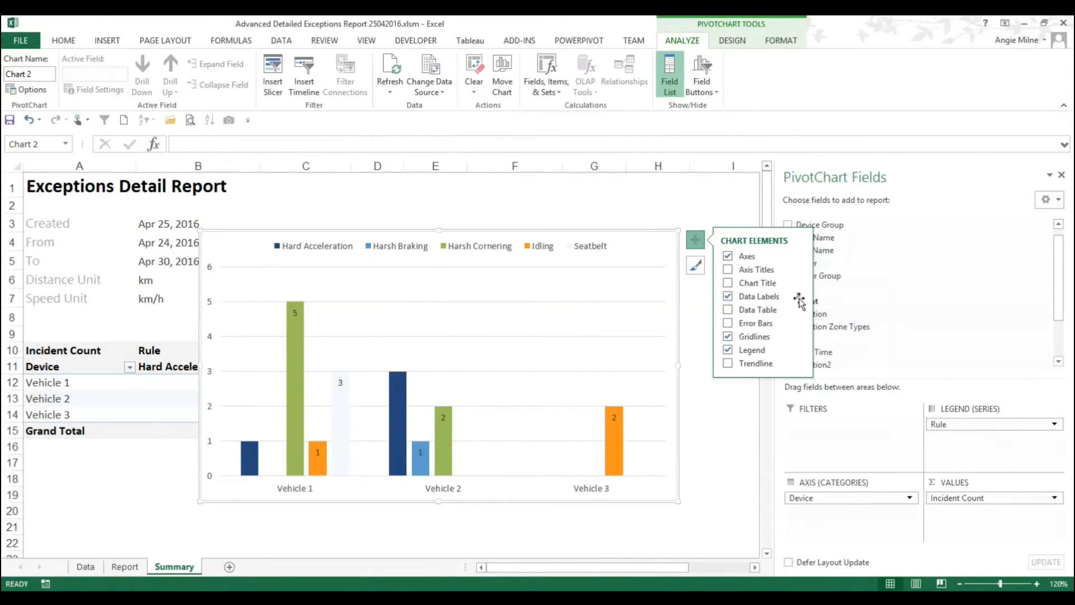
left_click(799, 297)
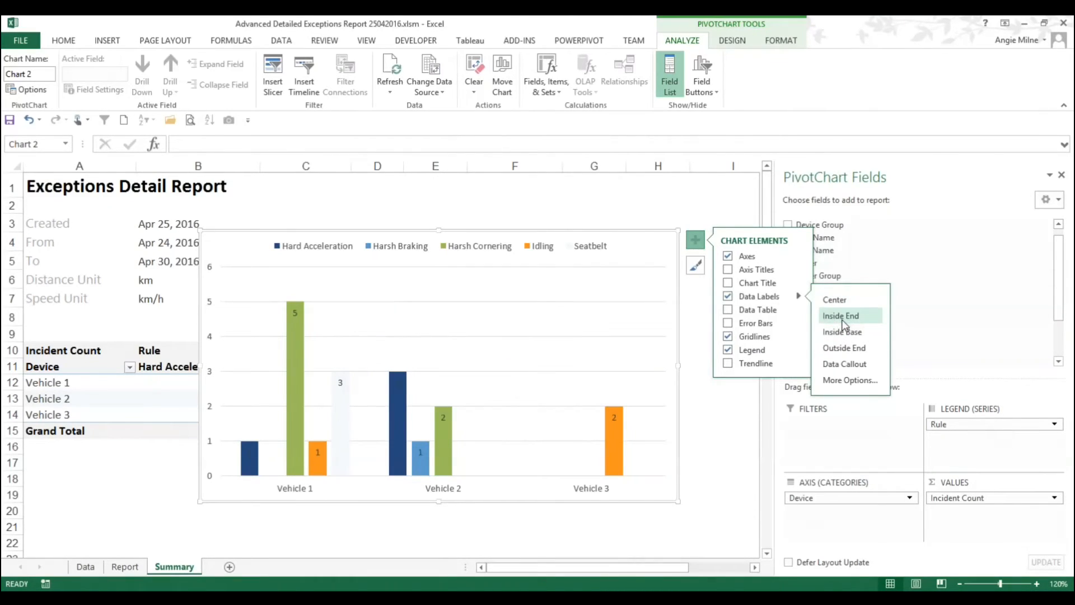
left_click(844, 347)
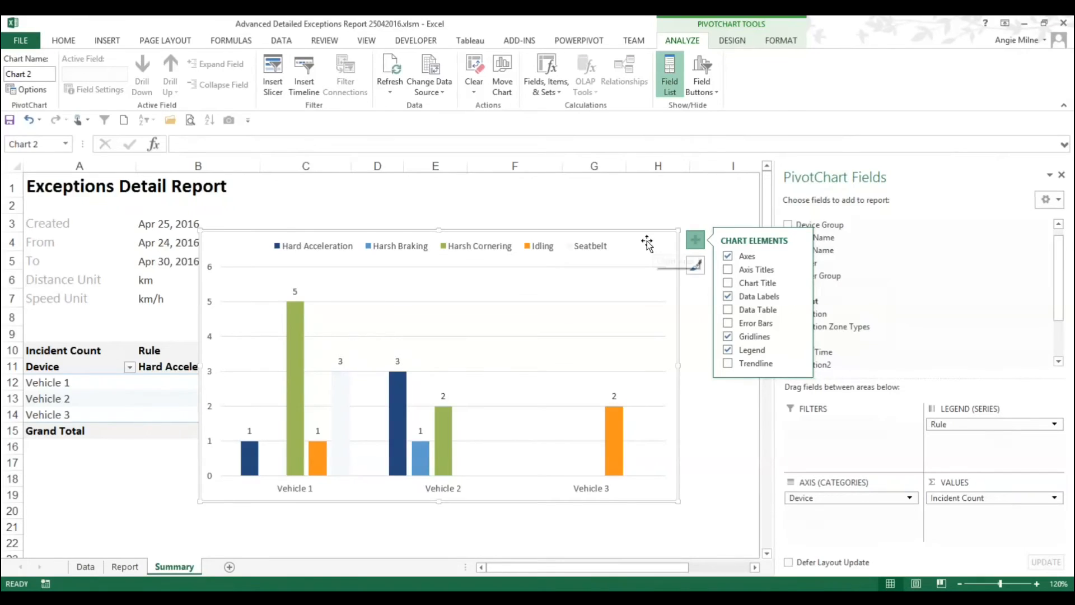
mouse_move(646, 244)
left_mouse_down()
mouse_move(727, 236)
mouse_move(681, 233)
left_mouse_up()
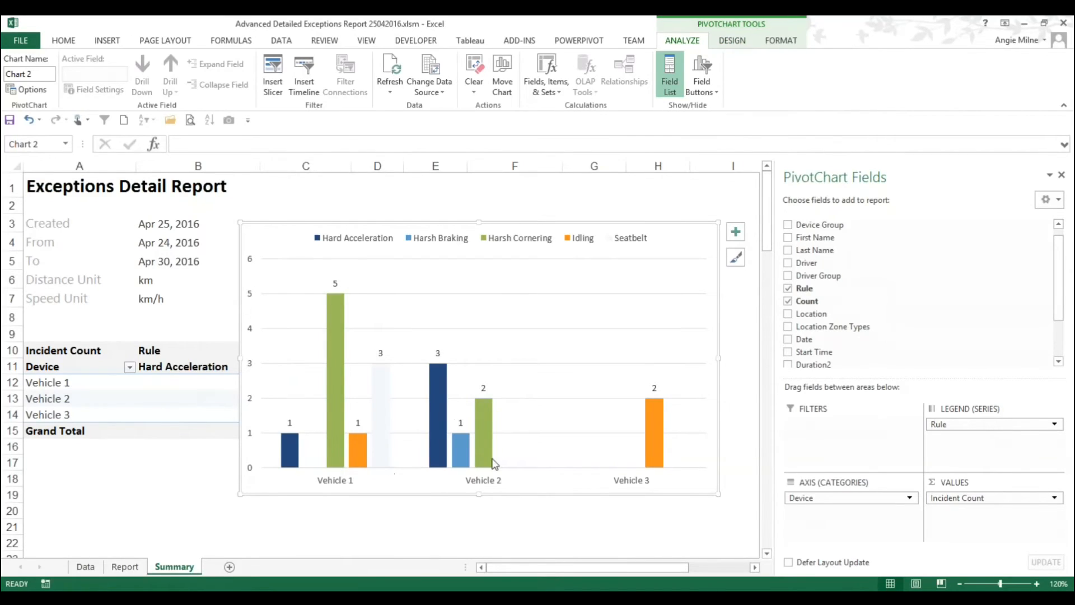
Step: Preview the Line, Pie, Bar and Combo chart types for the PivotChart
left_click(732, 41)
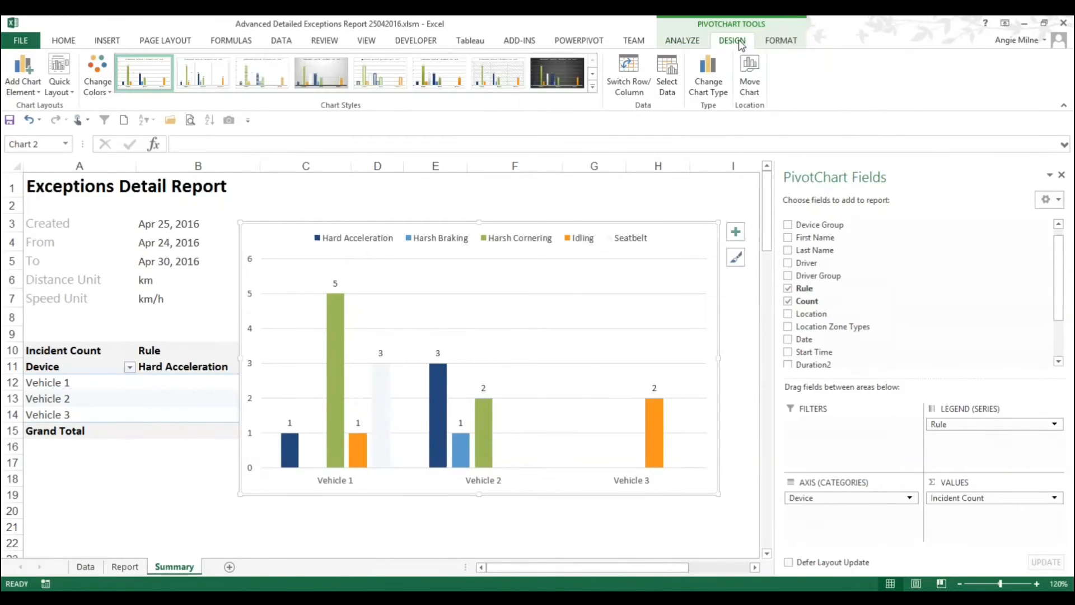
right_click(677, 230)
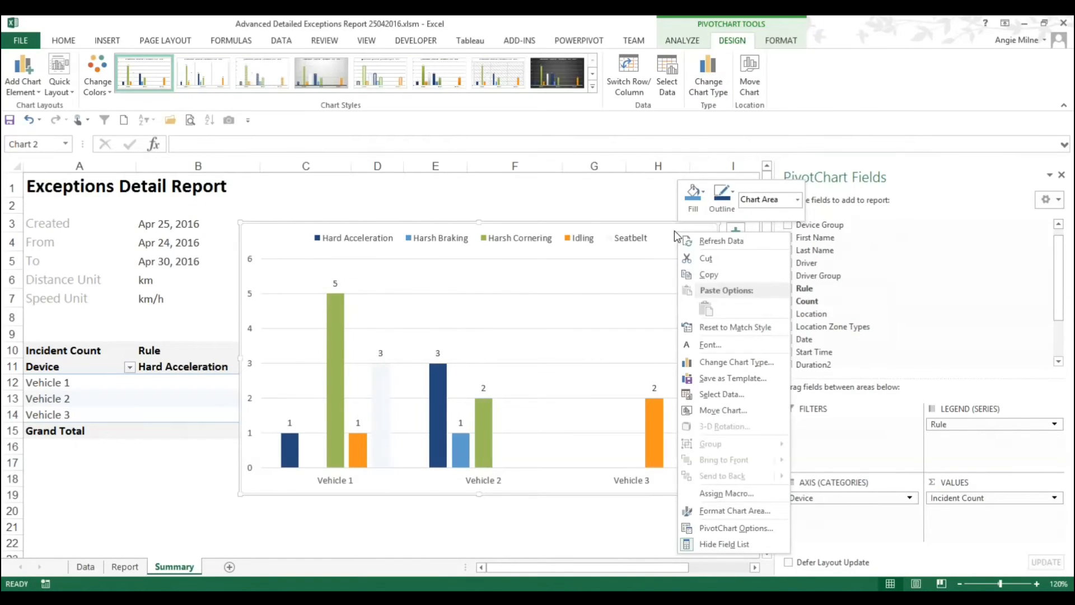
left_click(744, 363)
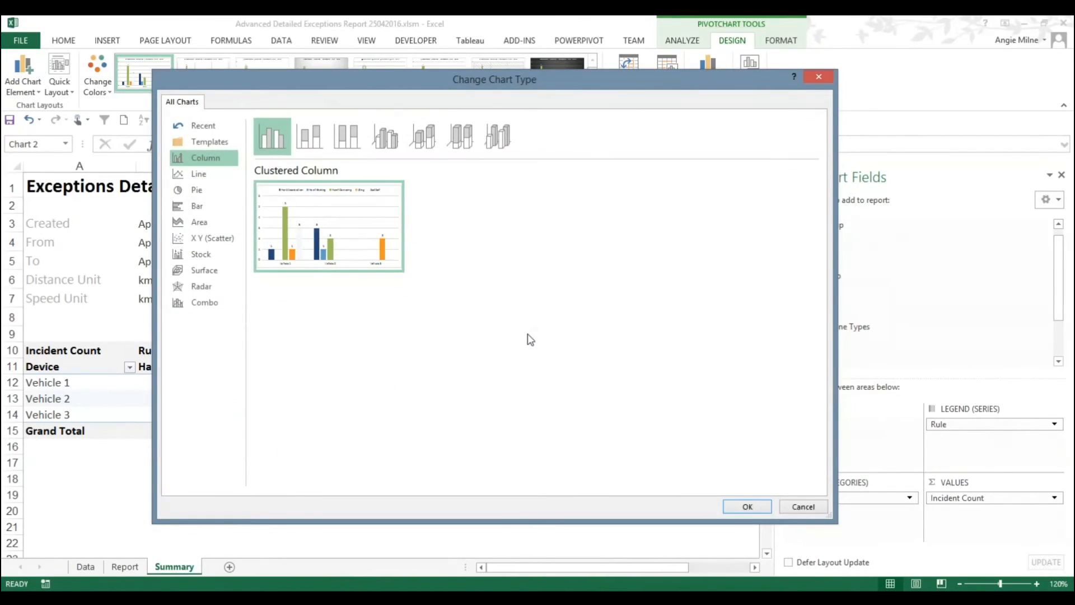
left_click(207, 176)
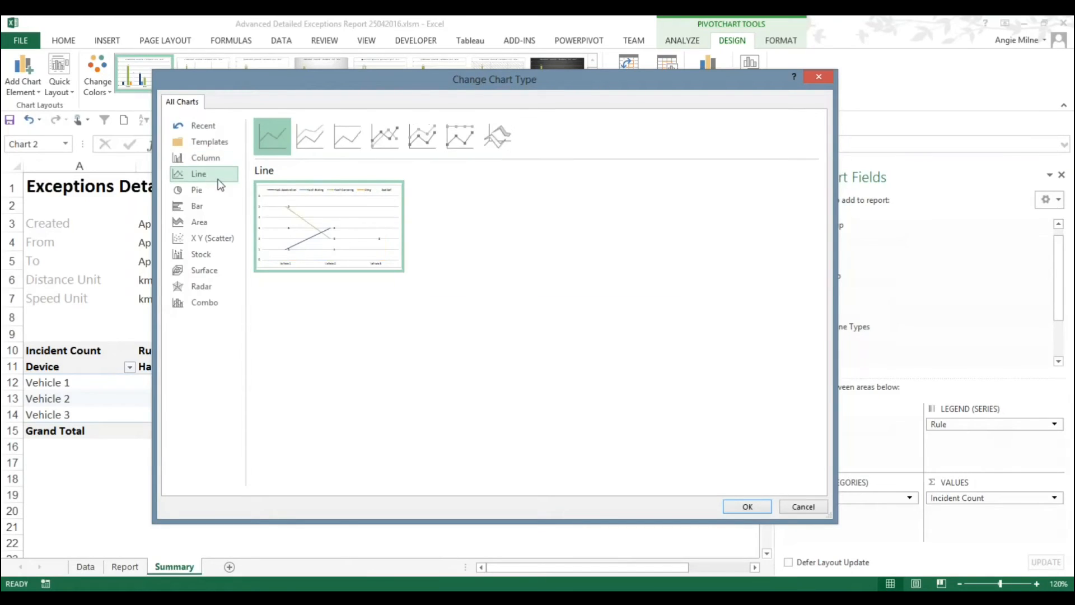
mouse_move(342, 245)
left_click(200, 191)
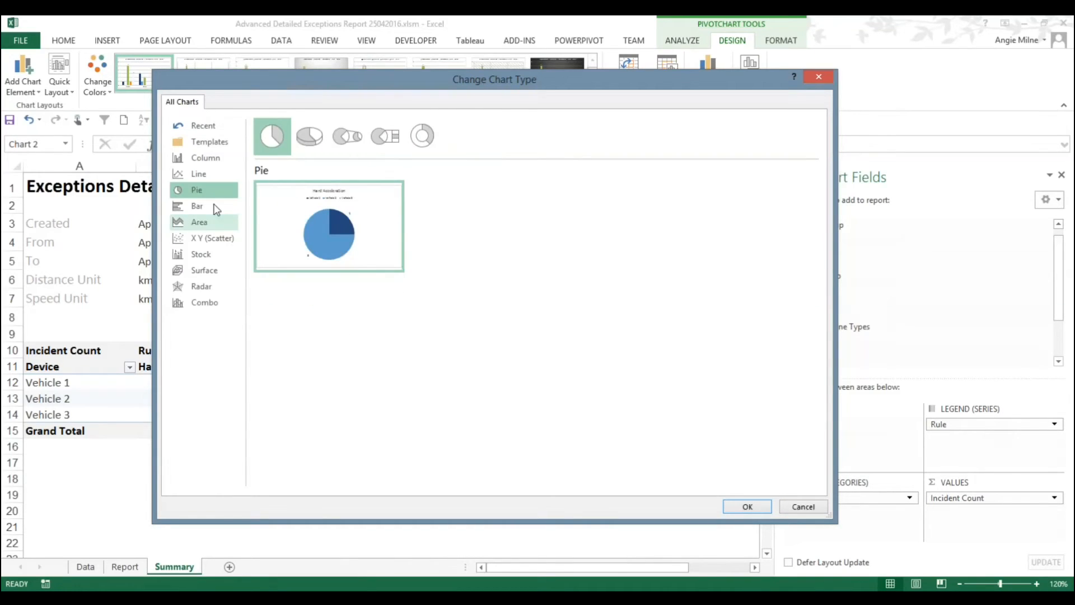
left_click(200, 207)
mouse_move(329, 226)
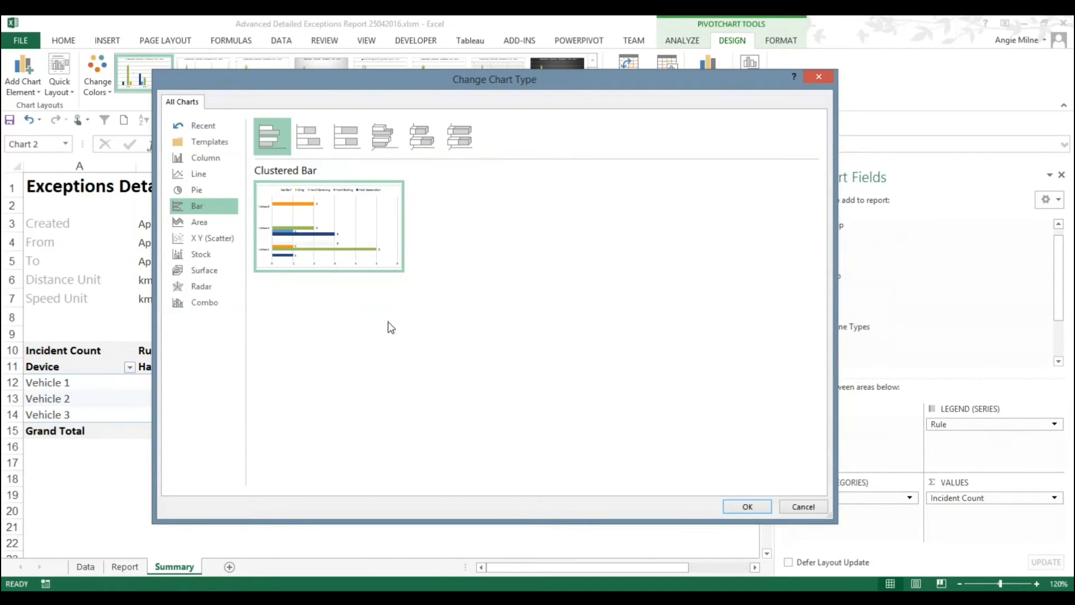
left_click(218, 303)
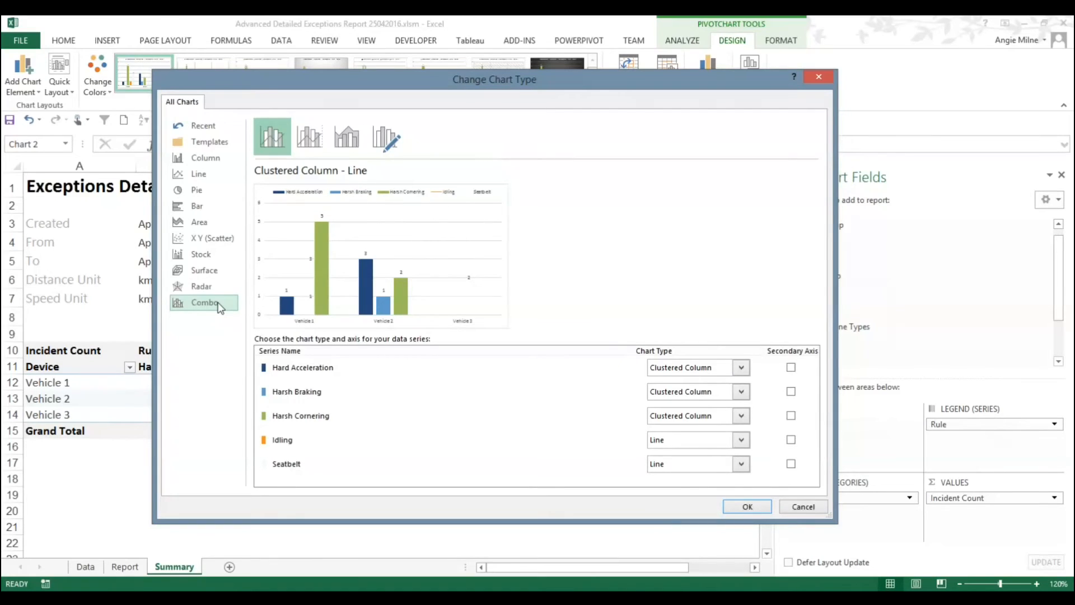
Step: Try a custom combination chart with Idling and Seatbelt as Clustered Column and Harsh Cornering as Line, and discard it
left_click_drag(514, 79, 633, 98)
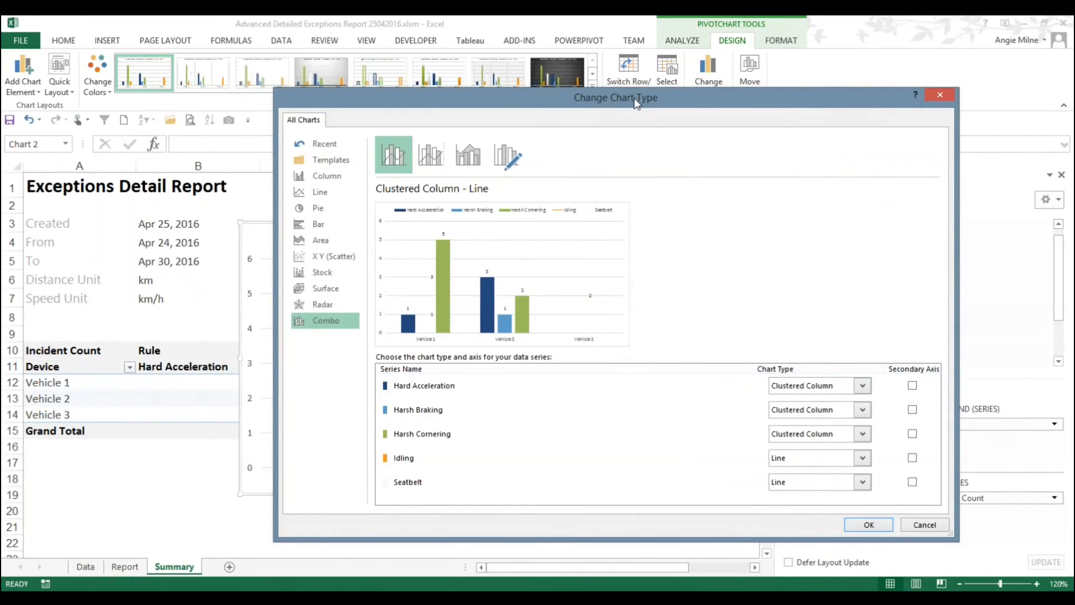
left_click(850, 457)
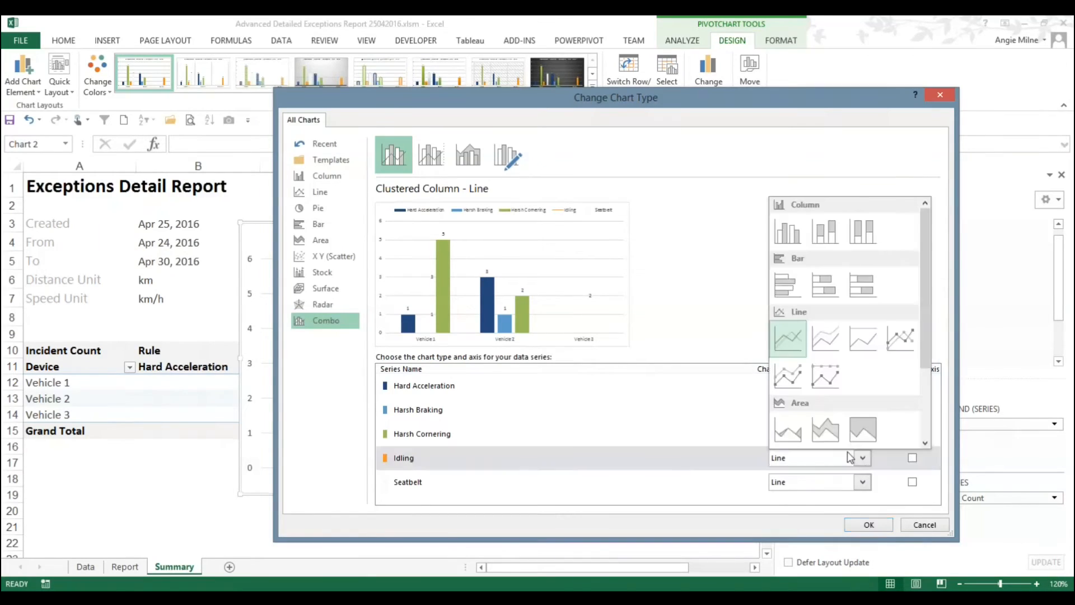
left_click(787, 230)
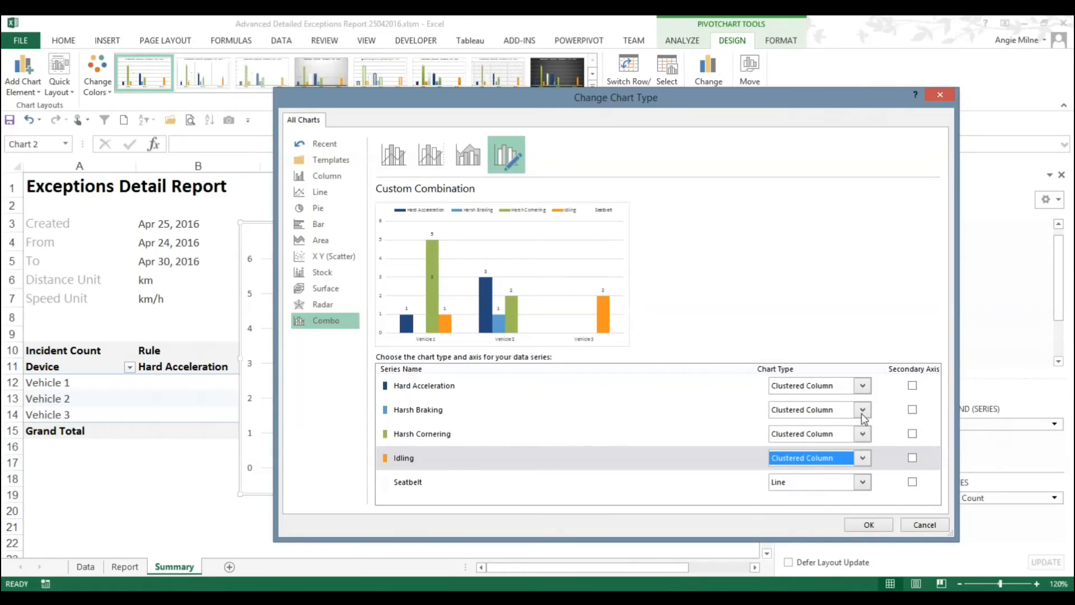
left_click(862, 433)
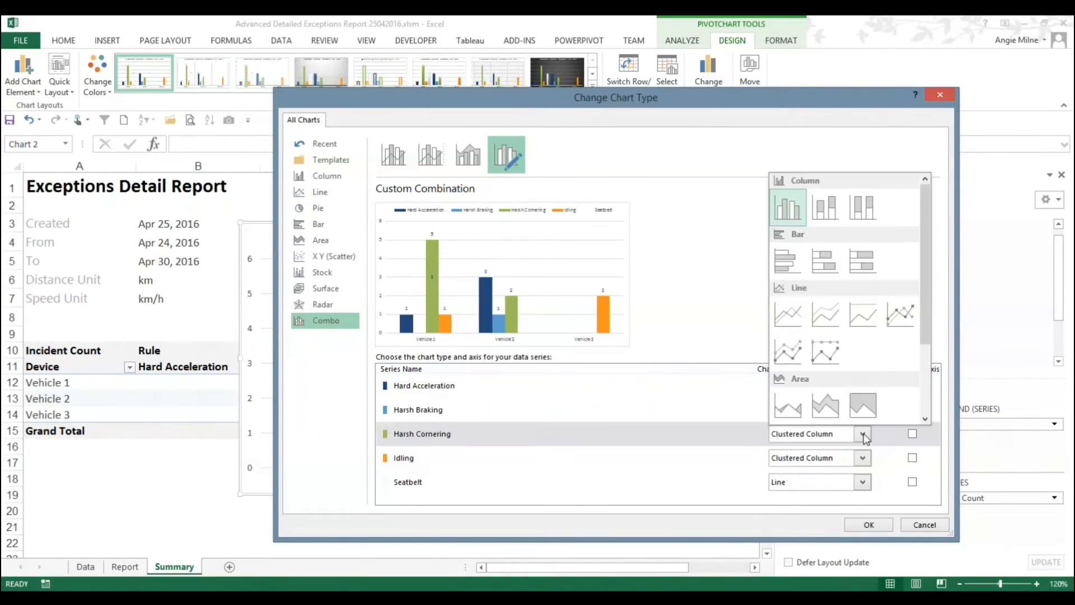
left_click(796, 324)
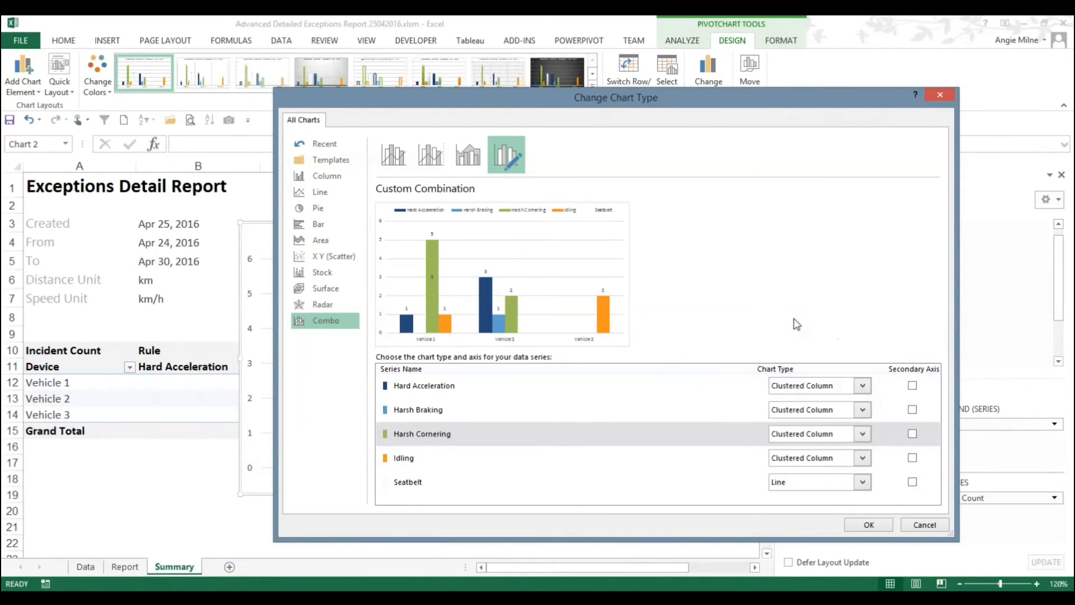
left_click(863, 482)
left_click(788, 258)
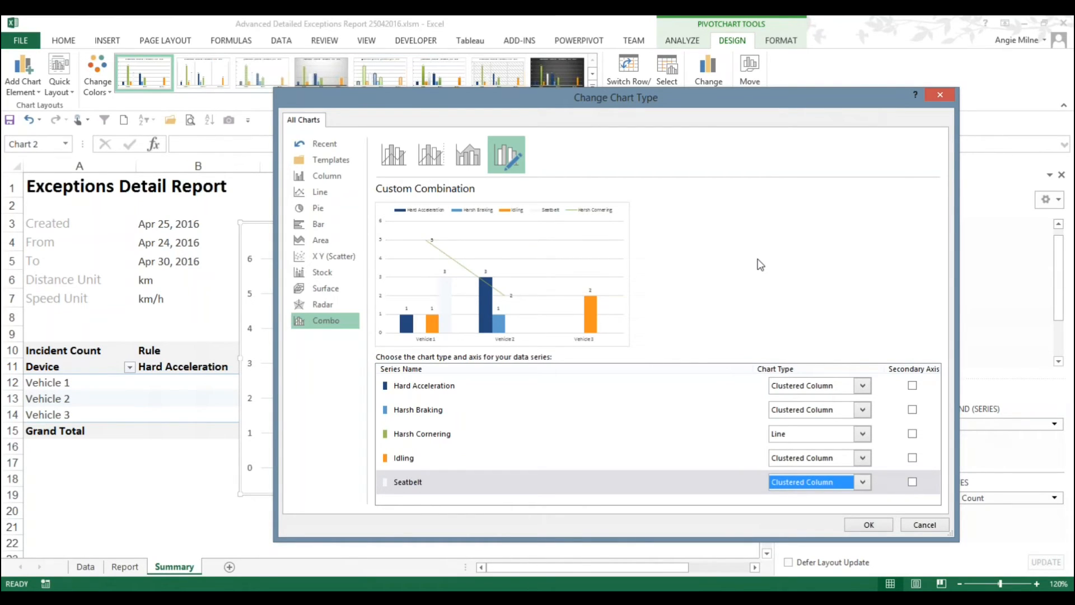
key("Return")
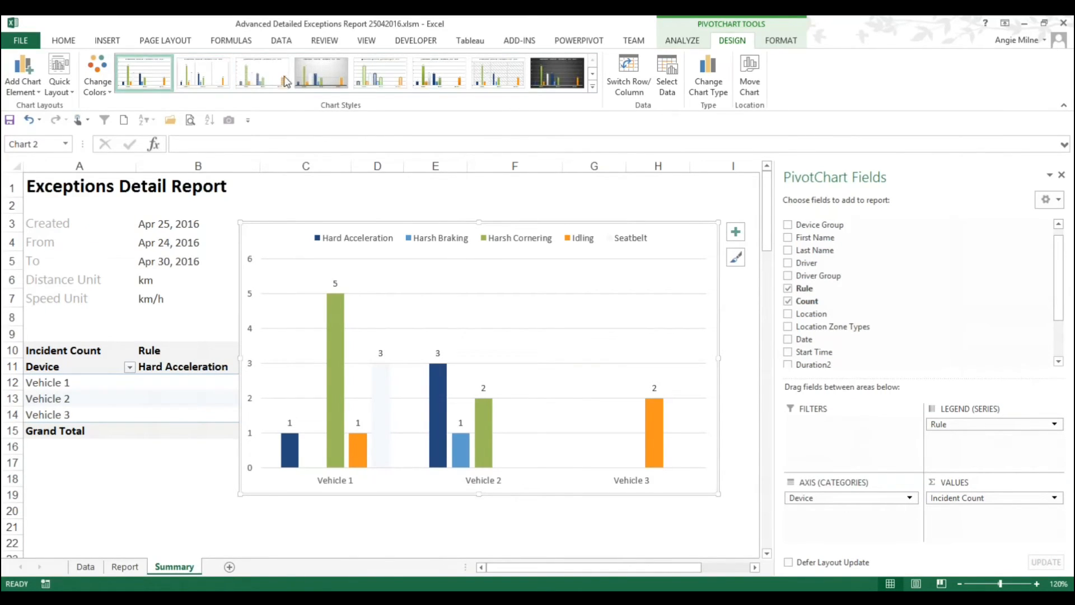
Step: Browse the available PivotChart styles without applying one and move the chart slightly right and up on the Summary sheet
left_click(593, 85)
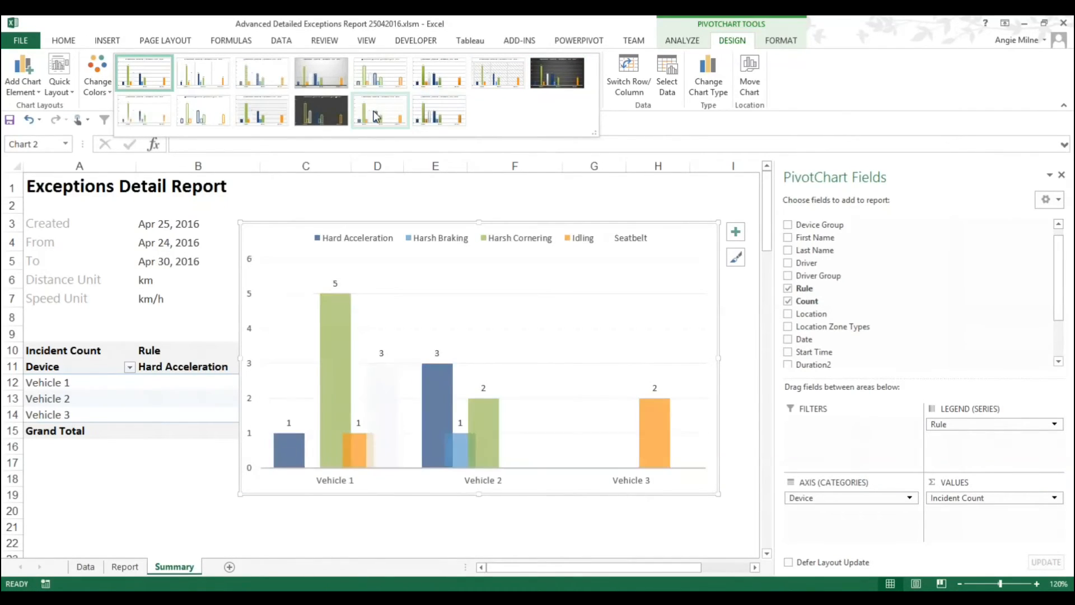
left_click(838, 88)
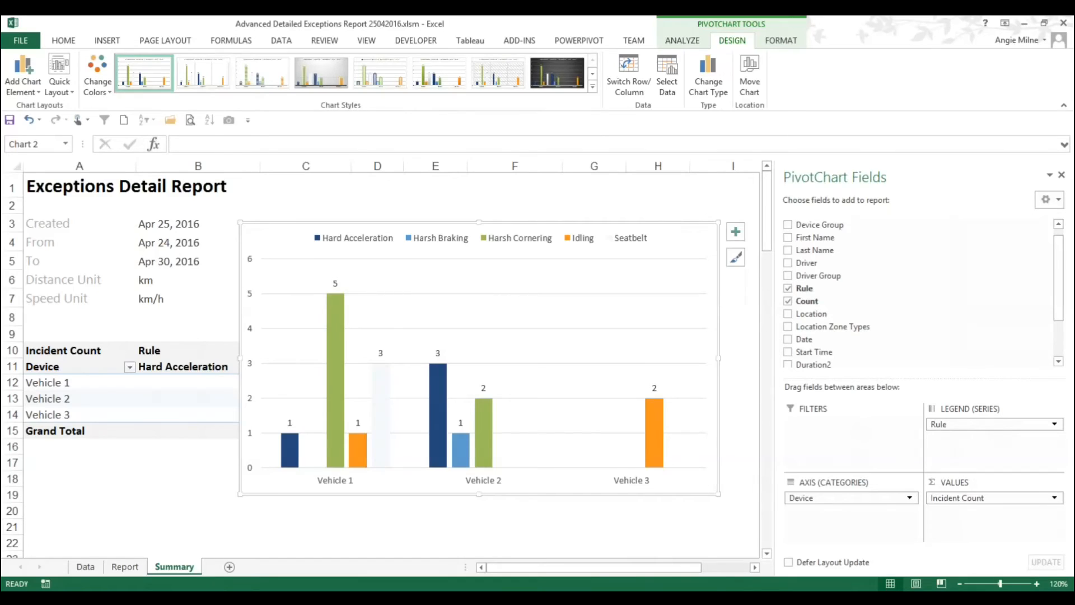
left_click_drag(670, 224, 706, 220)
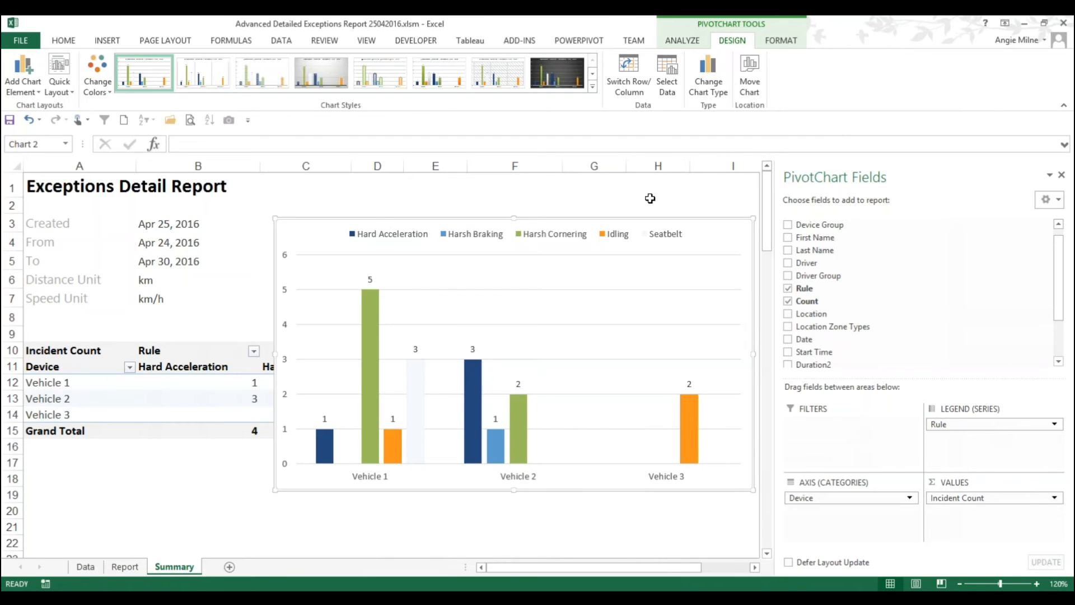
left_click_drag(634, 223, 631, 202)
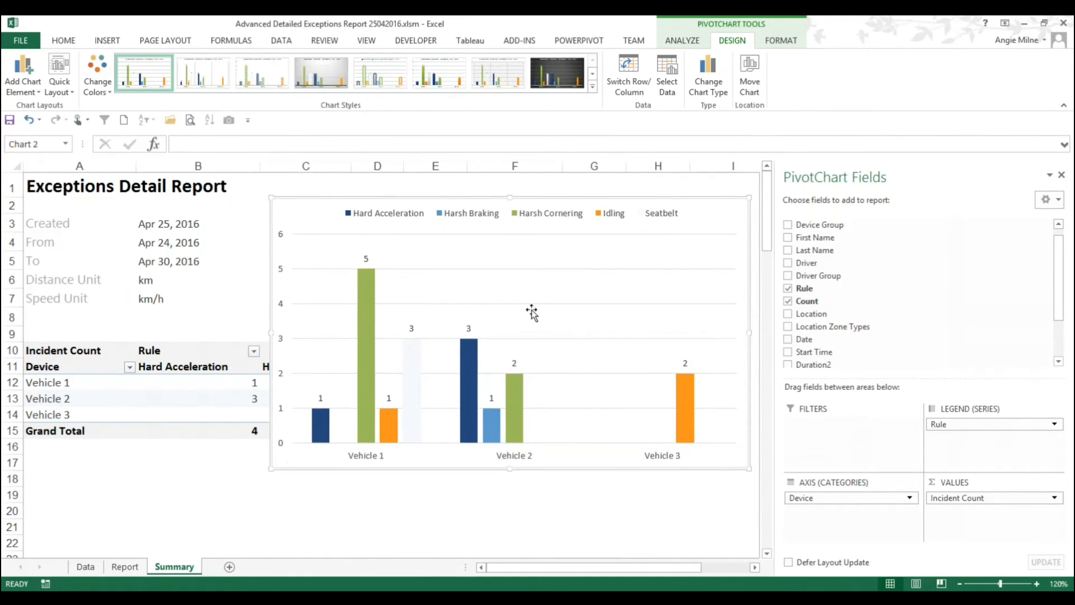
Step: Switch to the Advanced Detailed Trips Report workbook, showing its Summary sheet
left_click(315, 598)
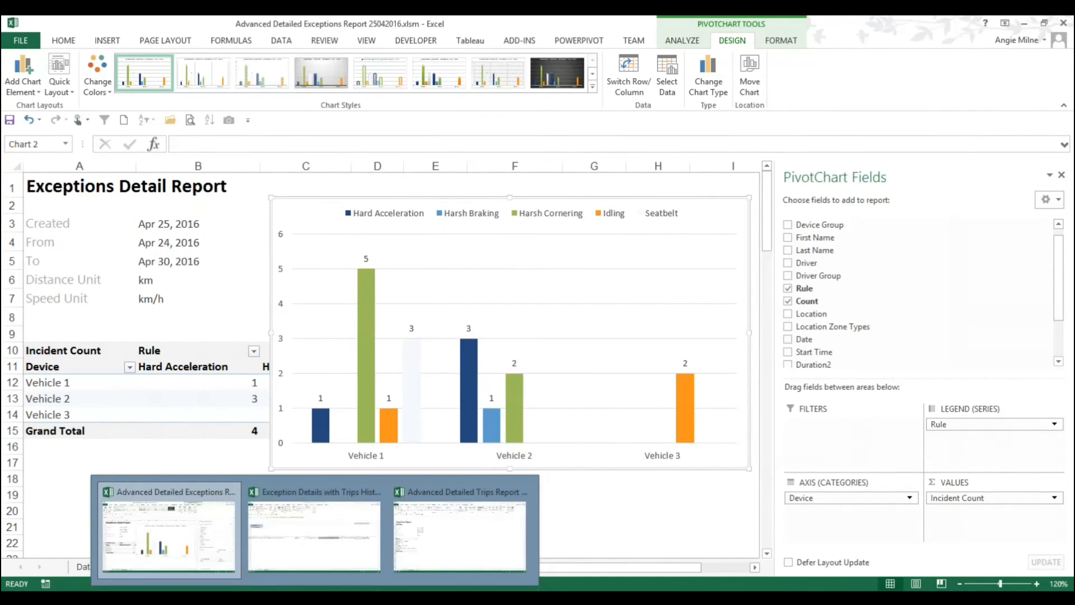
mouse_move(469, 554)
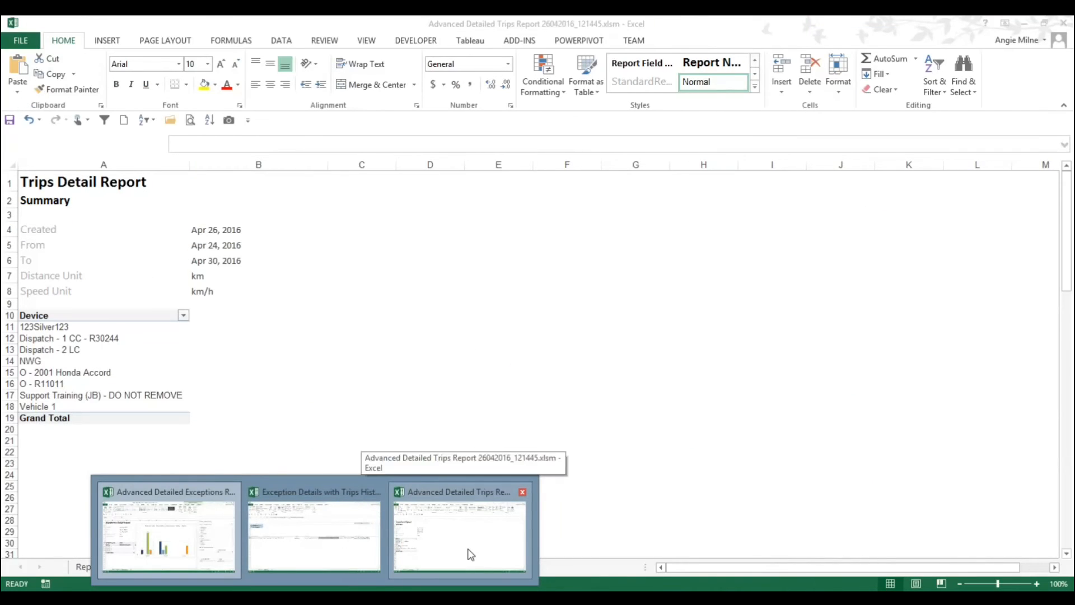
left_click(470, 554)
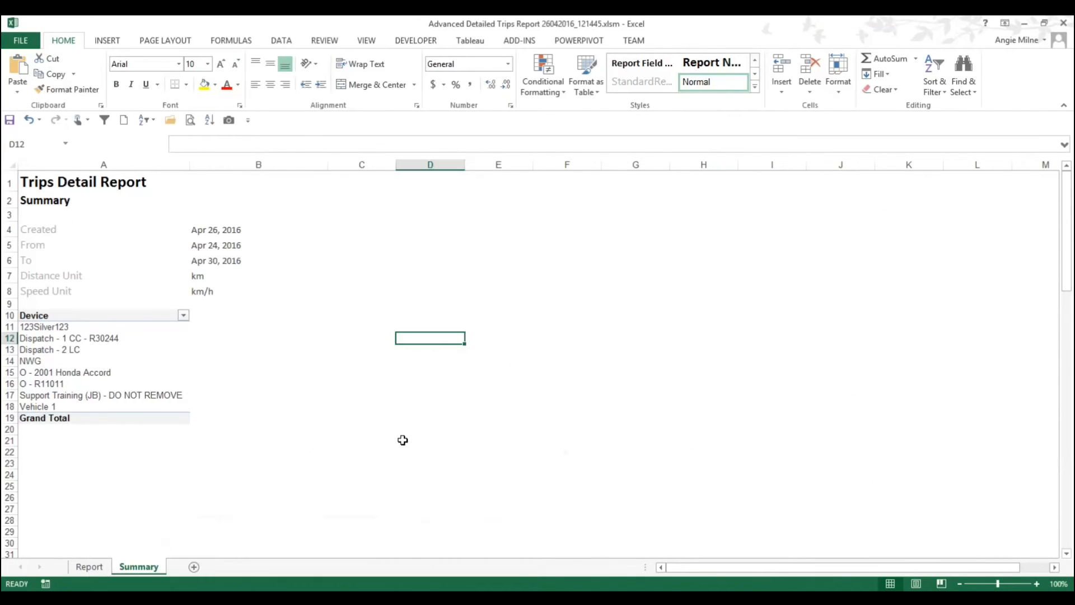
left_click(370, 263)
left_click(427, 286)
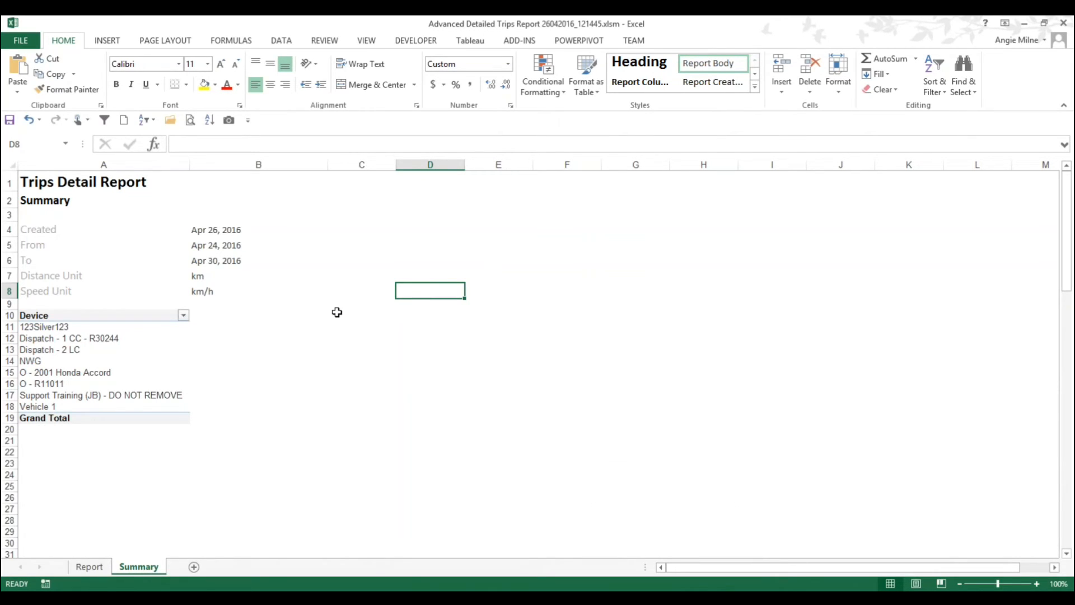
Step: Examine the Count column across all trip rows on the Report sheet
left_click(90, 567)
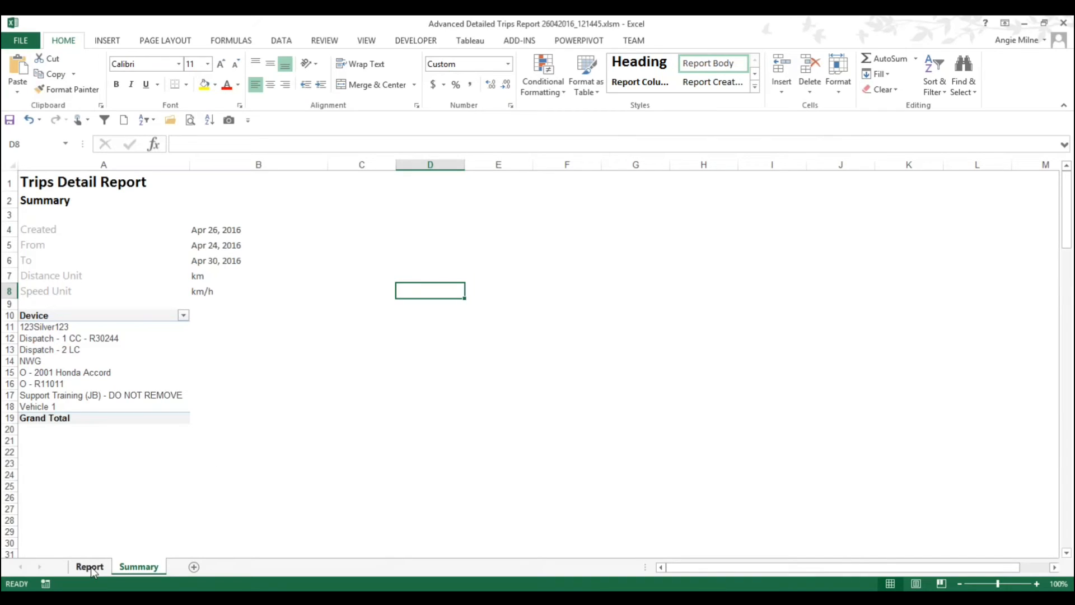
left_click(680, 381)
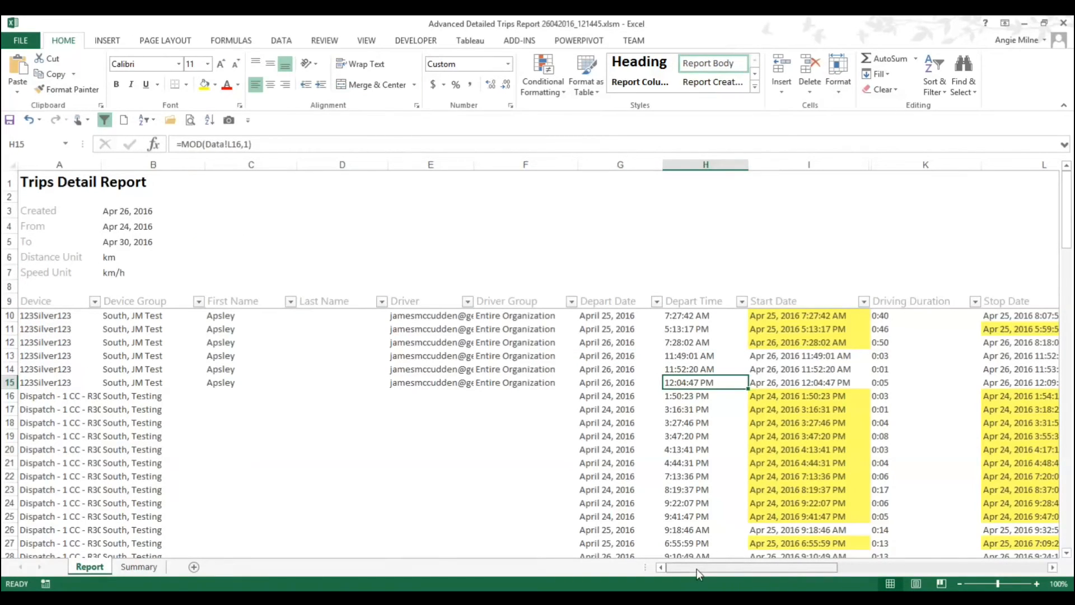
left_click_drag(697, 569, 909, 568)
left_click(444, 316)
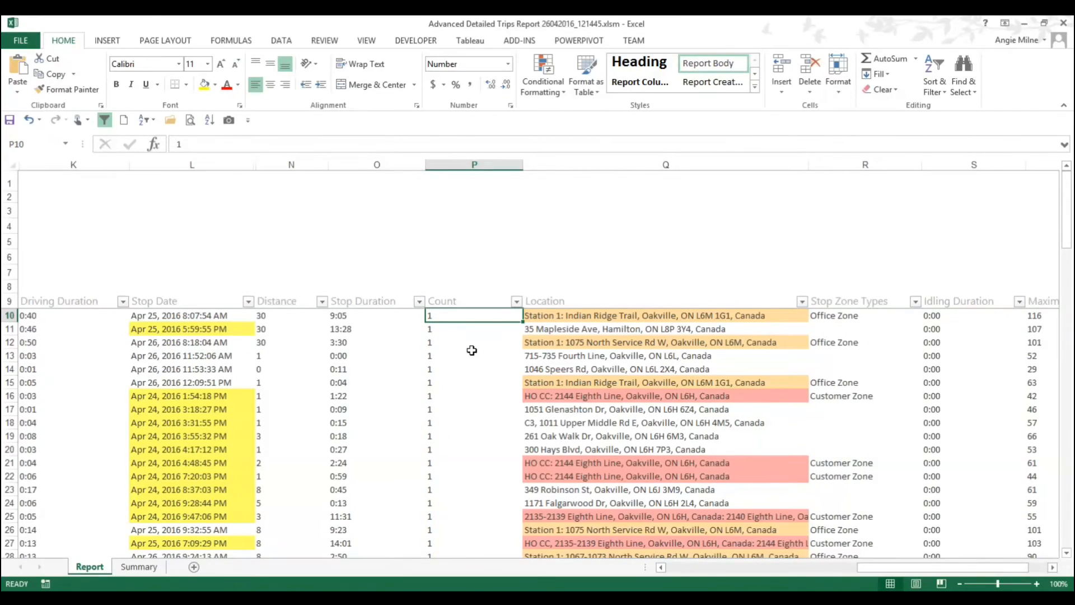
scroll(468, 370, "down", 20)
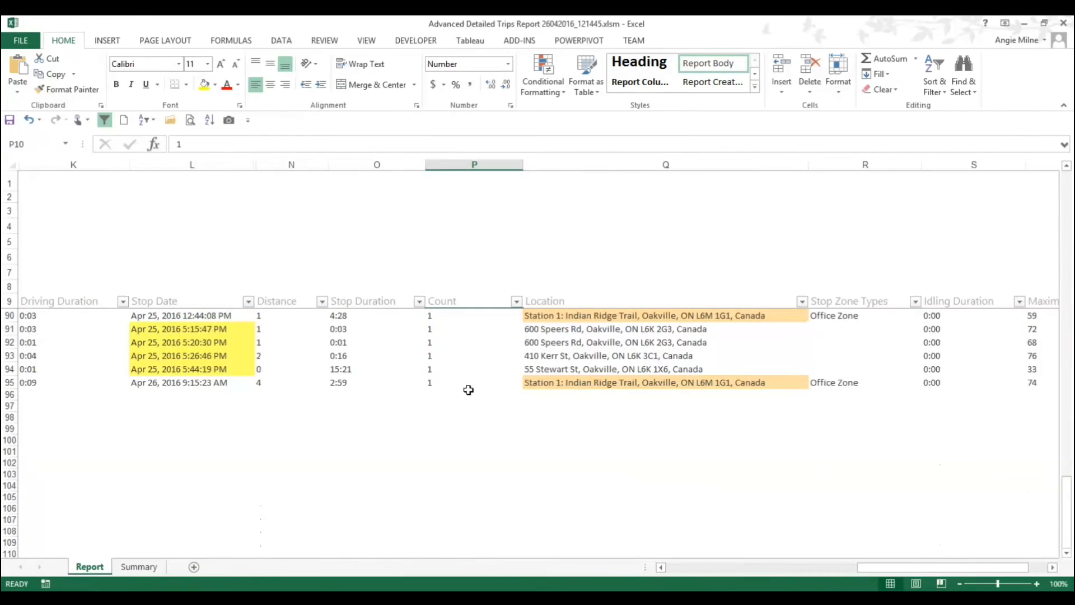
scroll(469, 389, "up", 20)
left_click(458, 297)
key("Down")
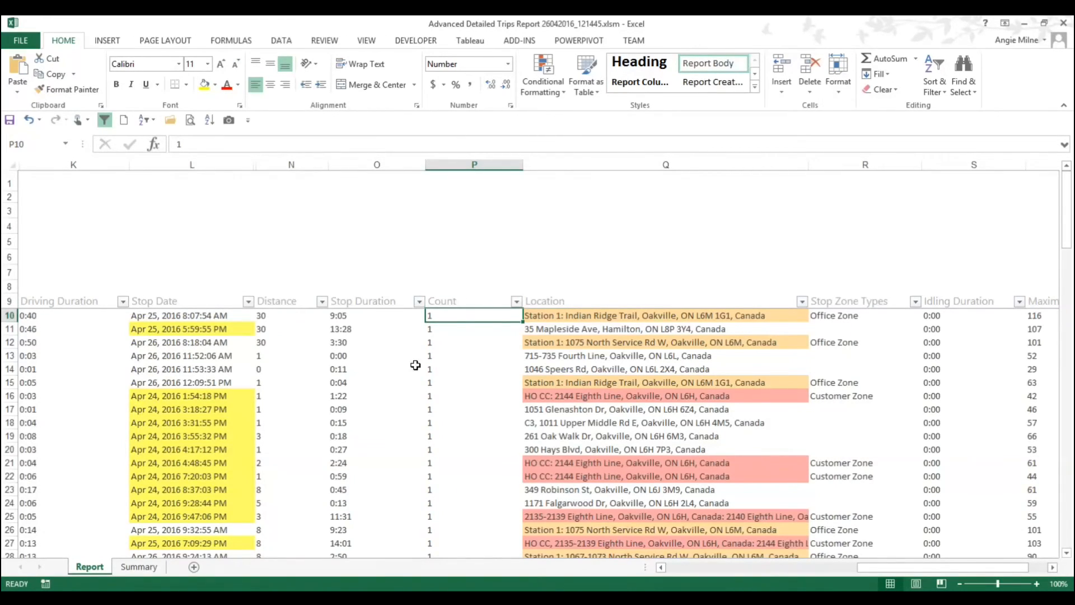
Step: Start a new calculated field for the Summary sheet's PivotTable and name it Average Distance per Trip
left_click(139, 567)
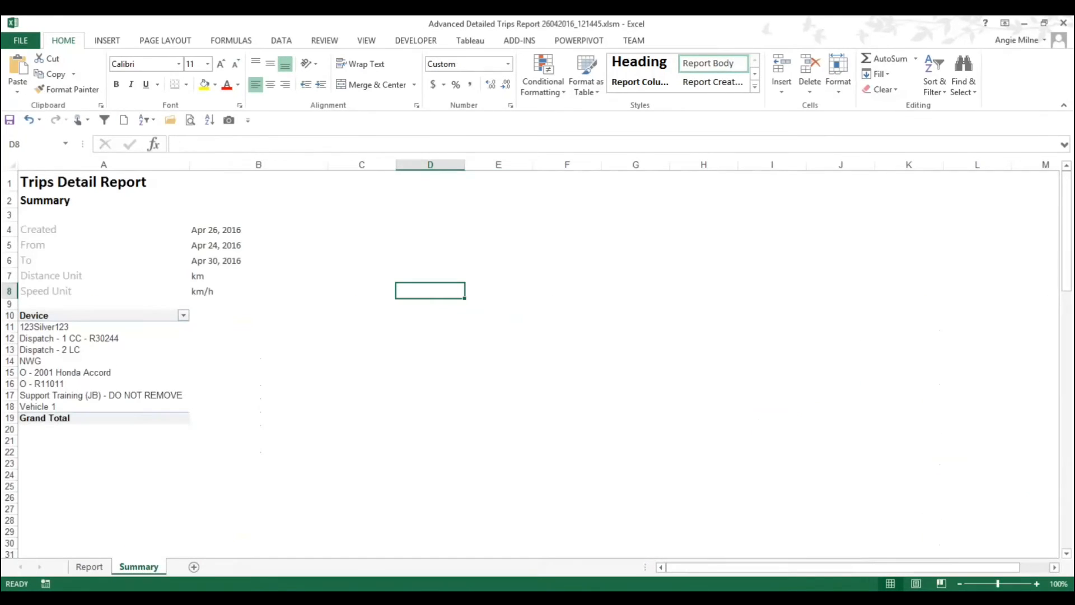
left_click(124, 329)
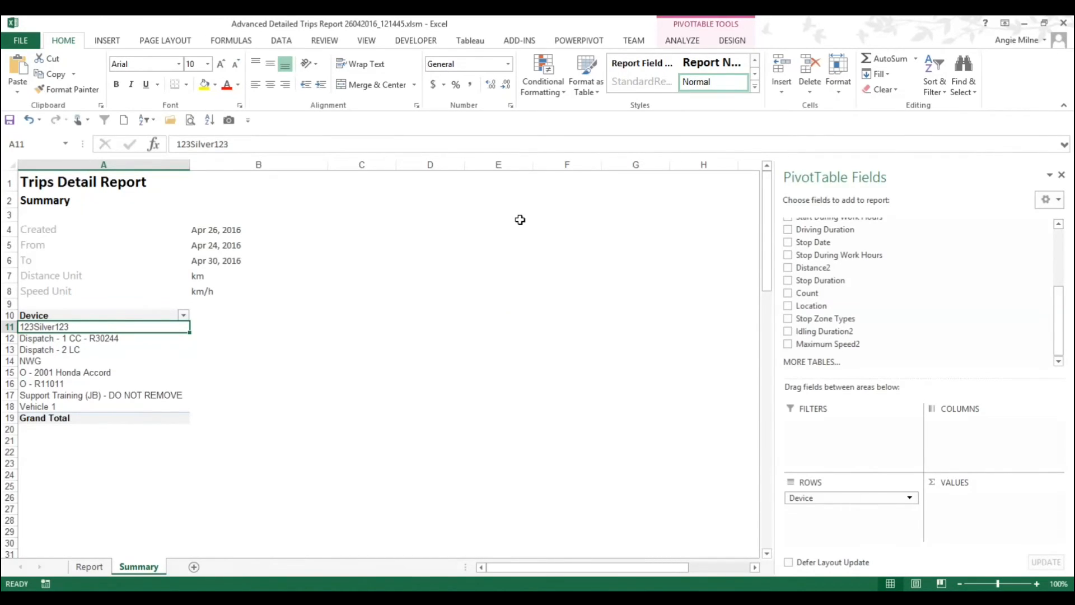
left_click(684, 45)
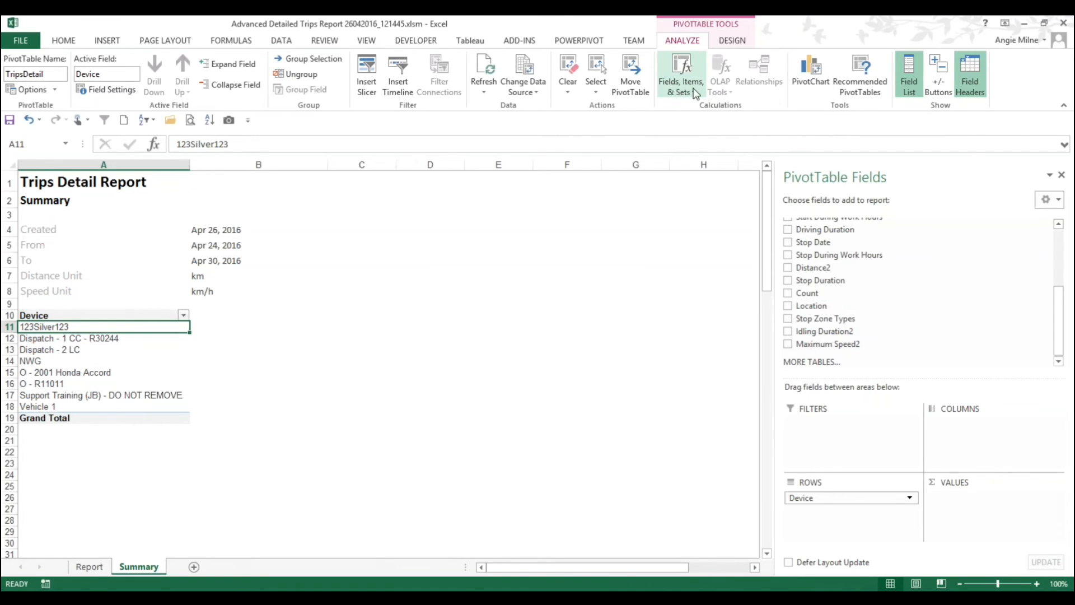
left_click(694, 92)
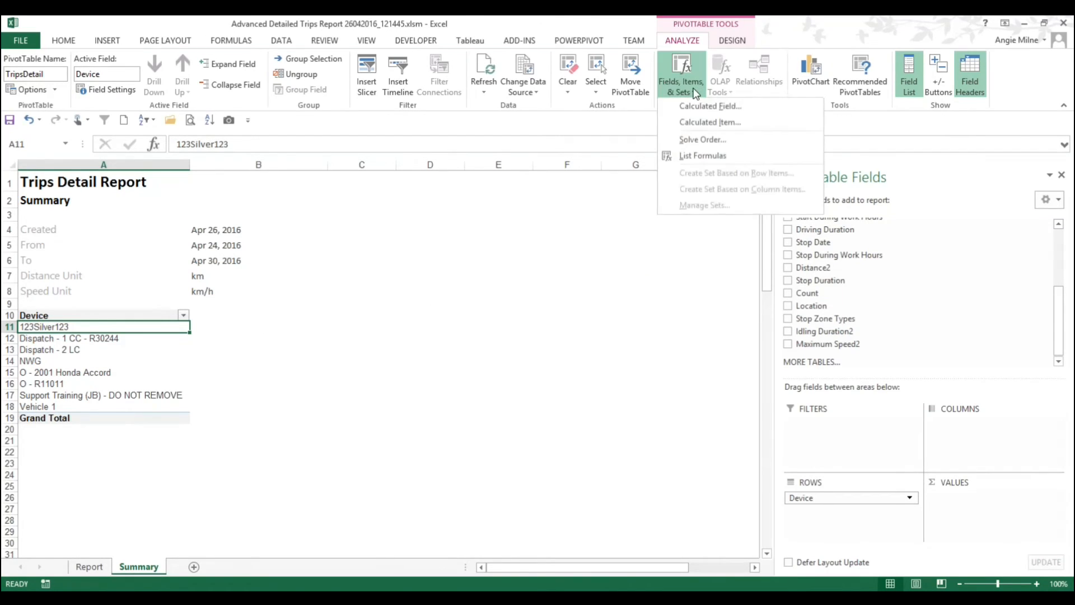
left_click(743, 114)
left_click_drag(515, 218, 547, 200)
left_click(481, 219)
left_click_drag(484, 219, 431, 219)
type("Averag")
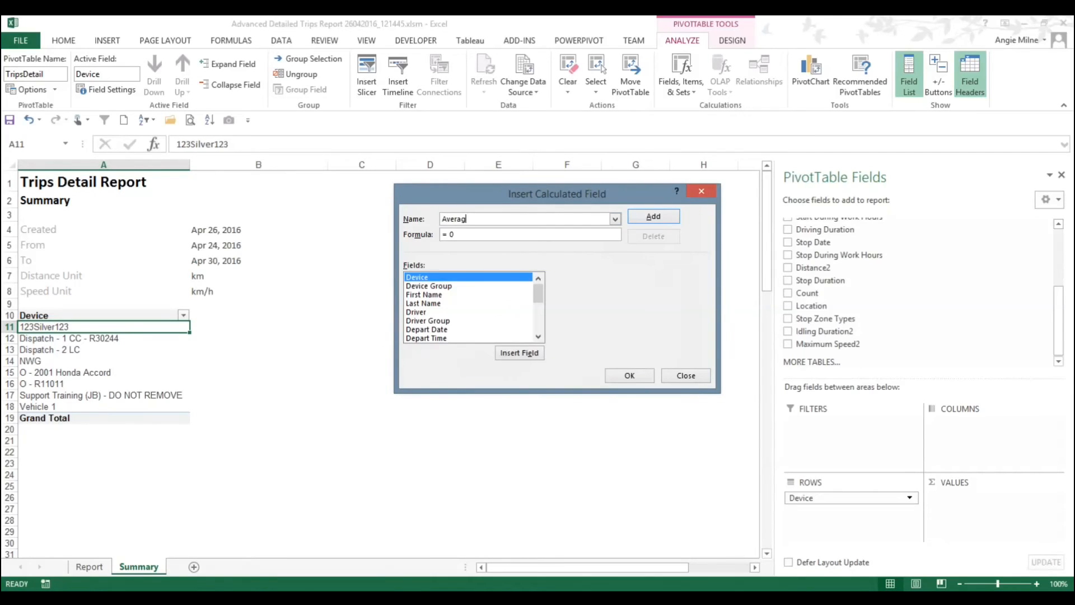
type("e Distance per Trip")
Step: Define the calculated field's formula as Distance2 / Count and add the field to the PivotTable
left_click(491, 234)
key("BackSpace")
left_click_drag(539, 291, 538, 323)
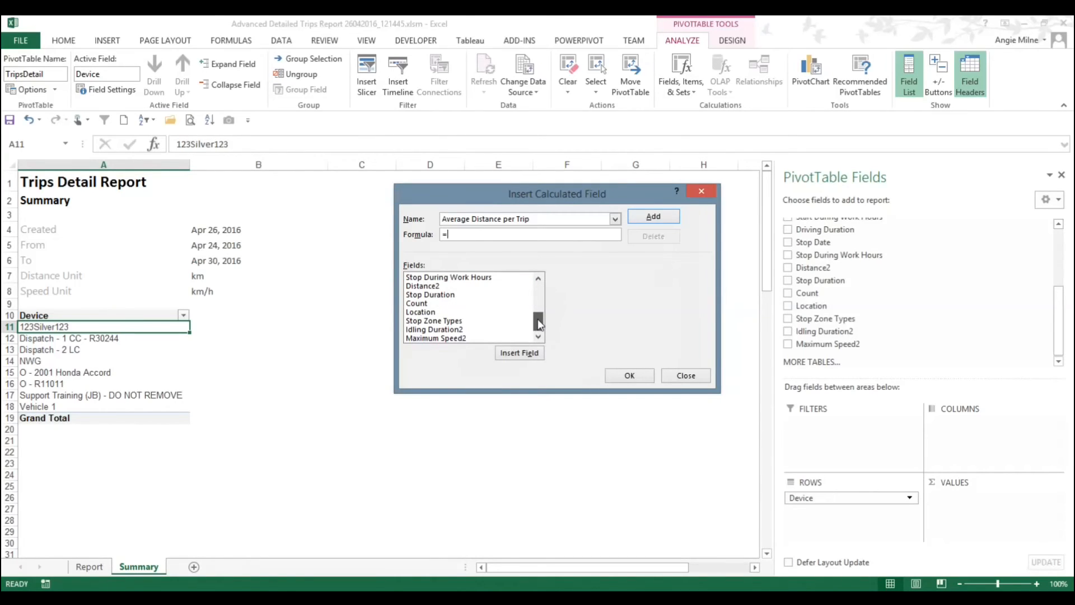
left_click(425, 288)
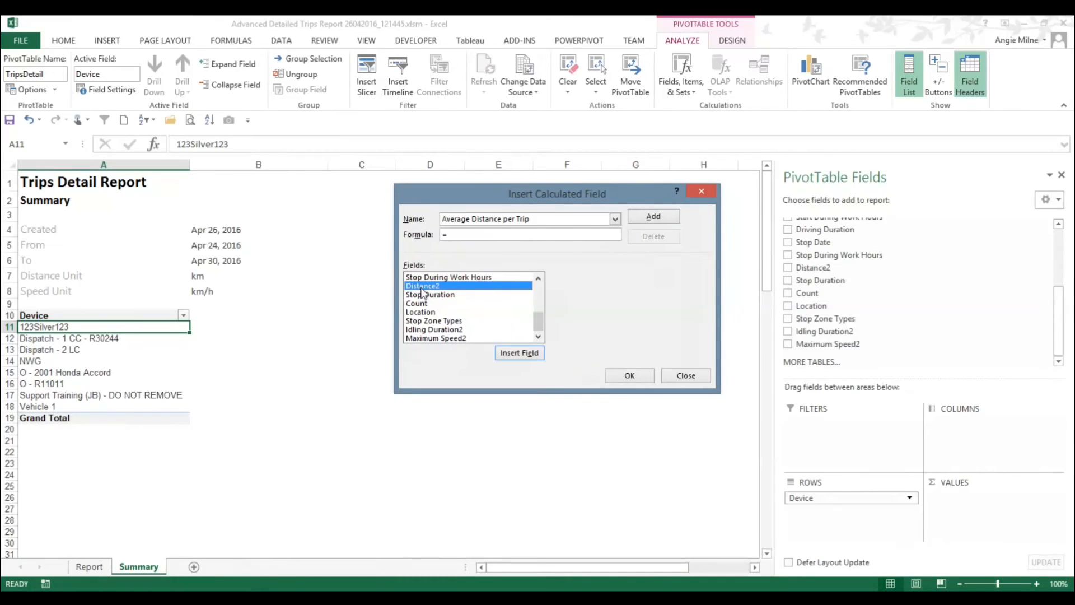
left_click(521, 354)
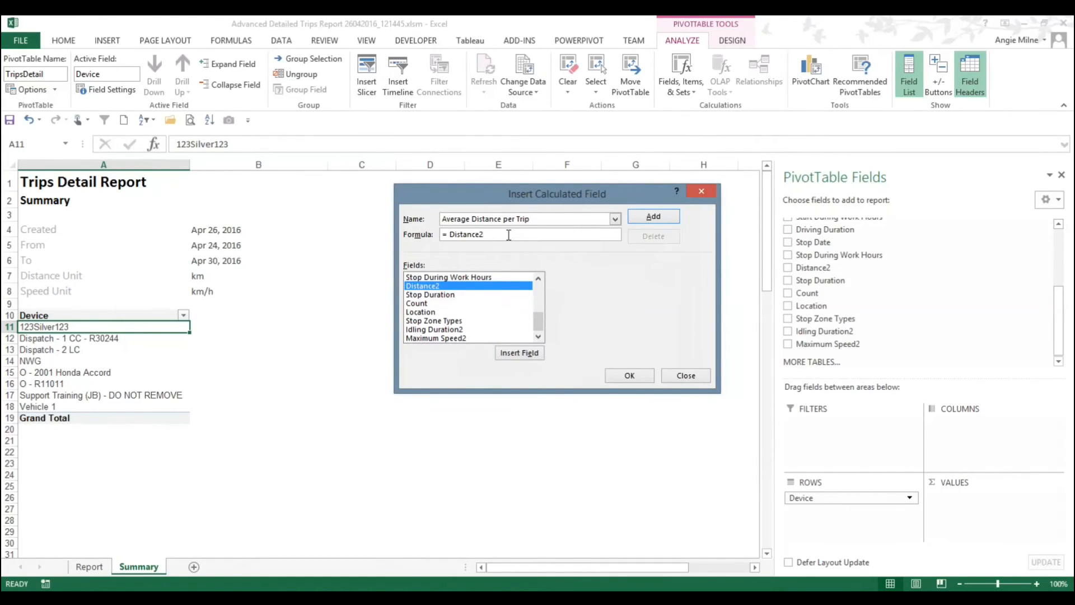
type("/")
left_click(417, 305)
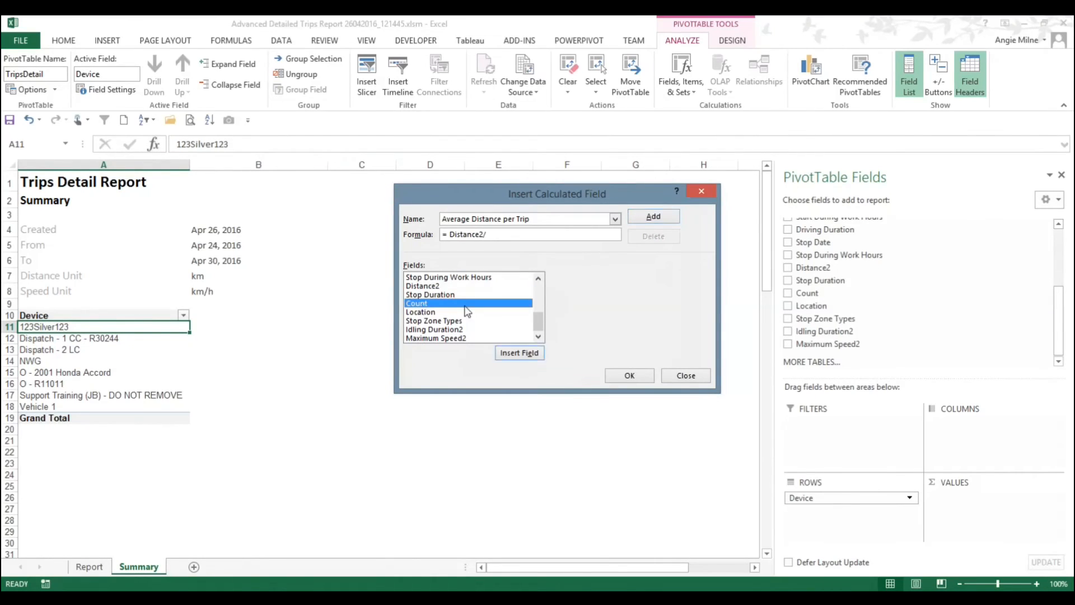
left_click(519, 353)
left_click(652, 218)
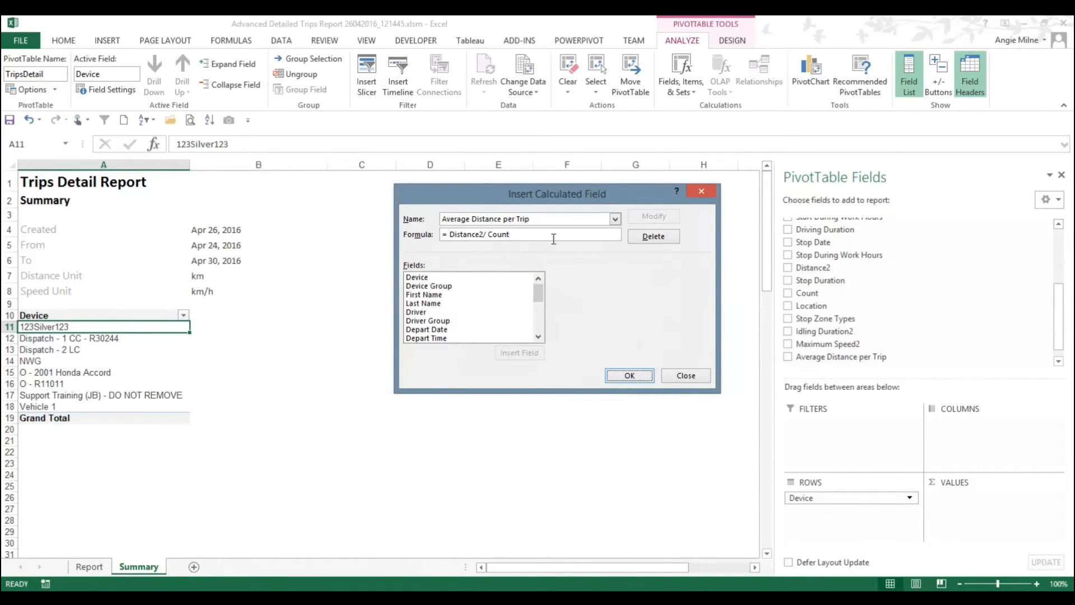
left_click(627, 378)
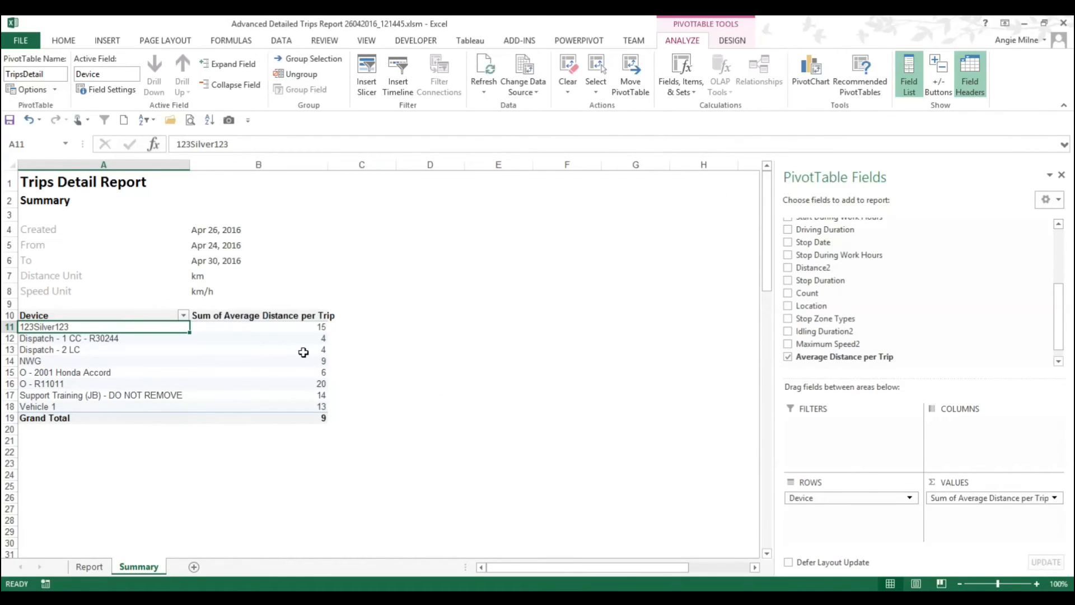
Step: Try summarizing the Average Distance per Trip value field by Average, and undo the change
left_click(287, 327)
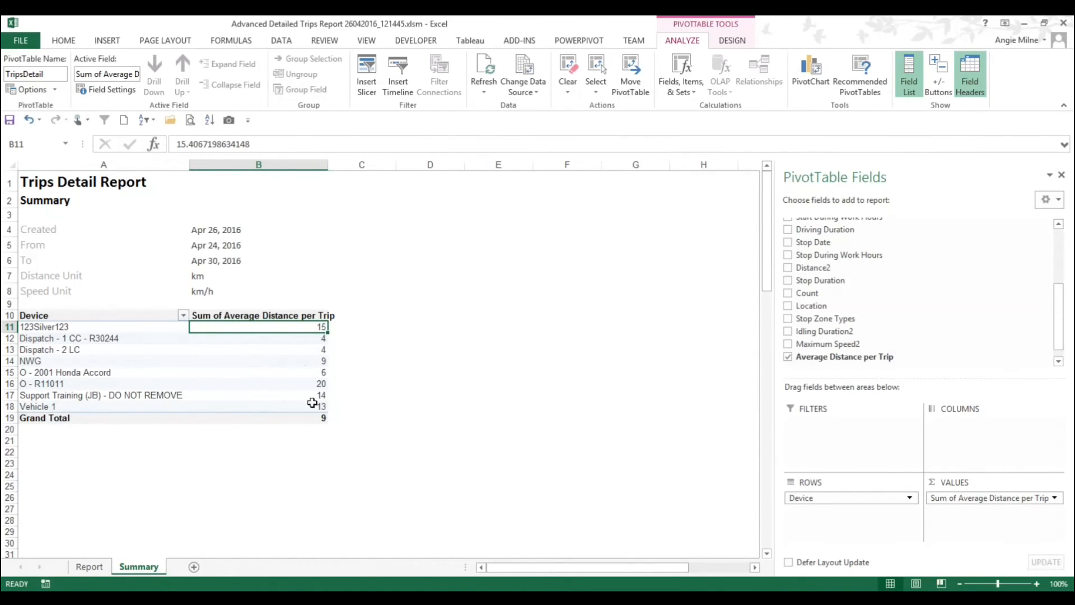
left_click(949, 499)
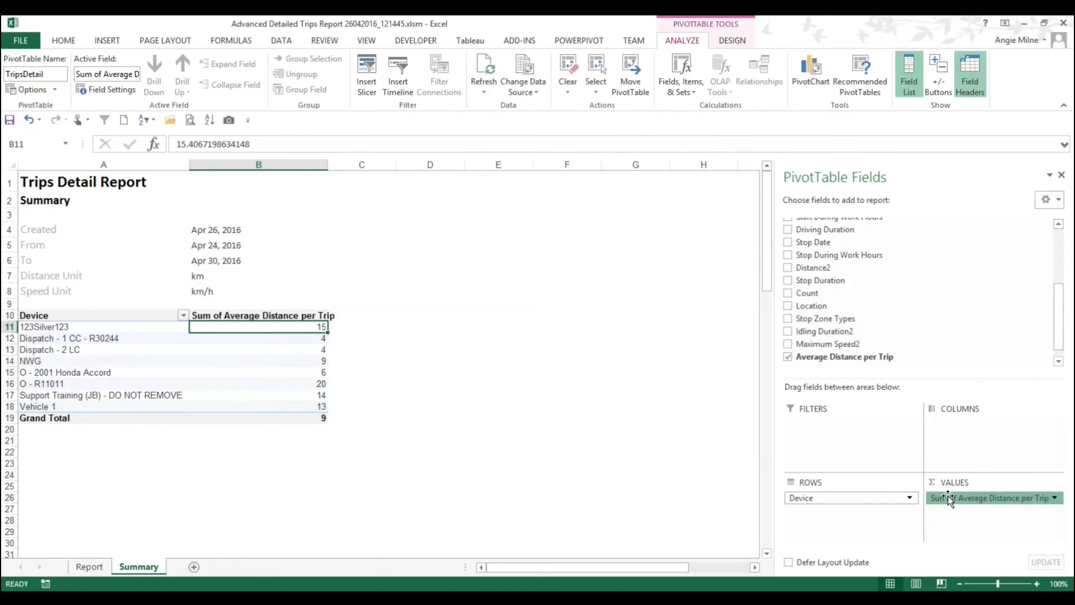
left_click(969, 483)
left_click(470, 317)
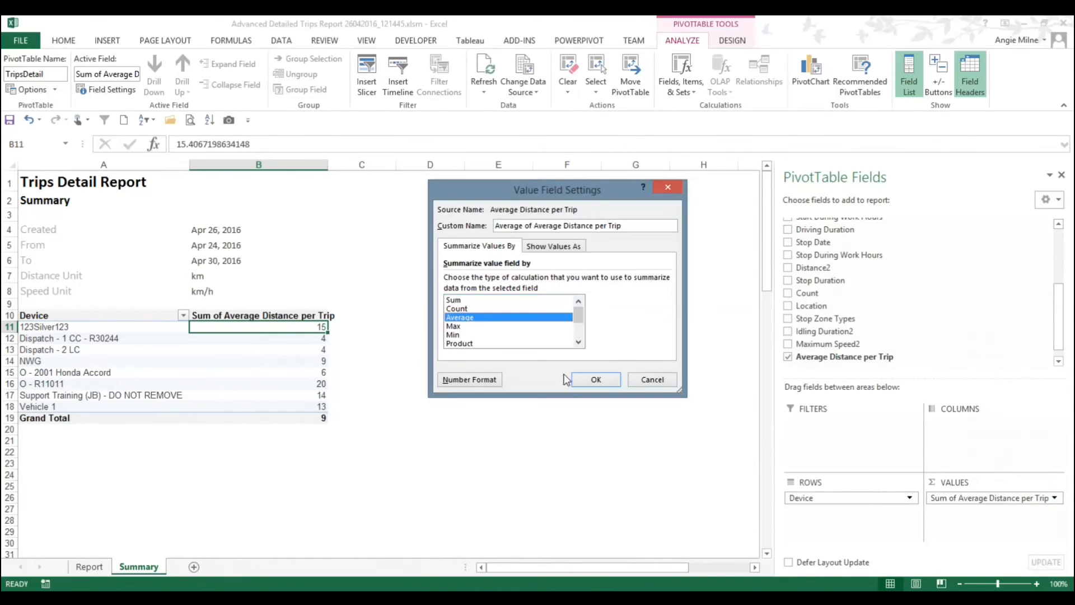
left_click(588, 380)
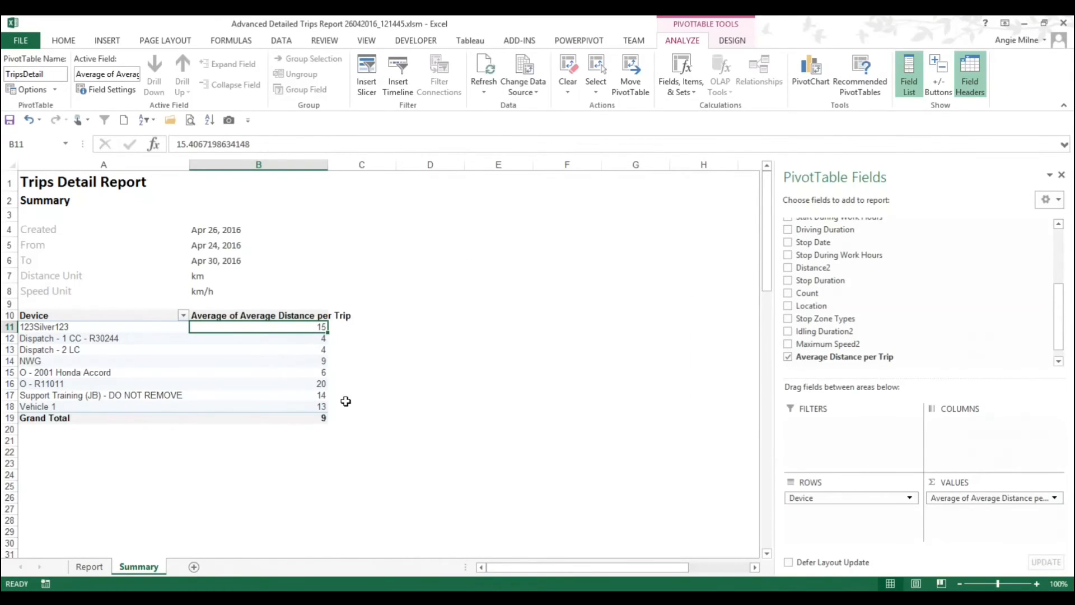
left_click(28, 119)
Step: Filter the Report sheet's Device column to 123Silver123 only to inspect the distances and counts of its trips
mouse_move(319, 325)
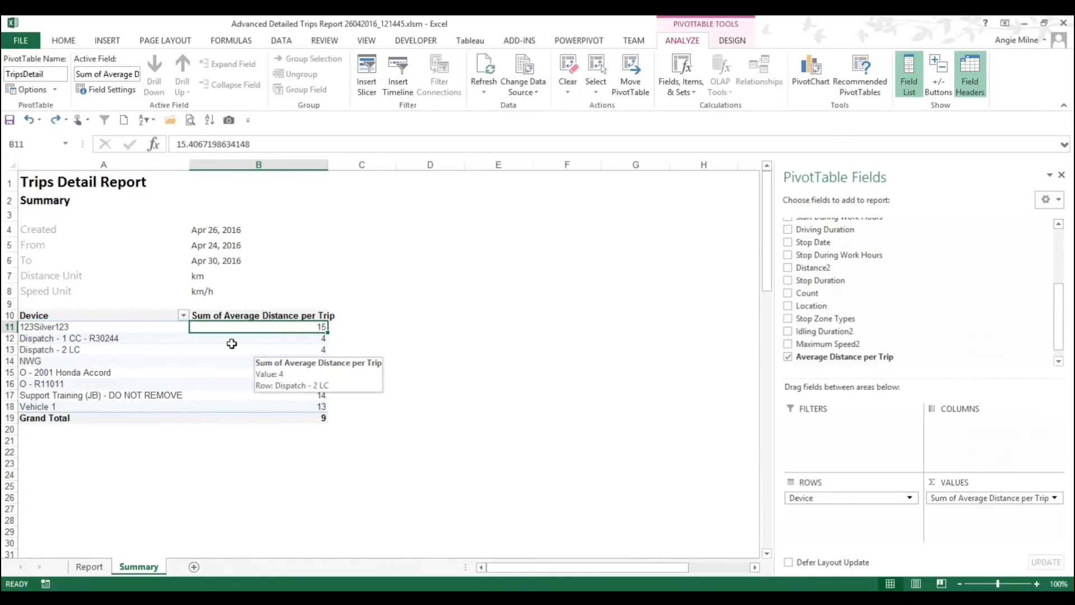
left_click(92, 567)
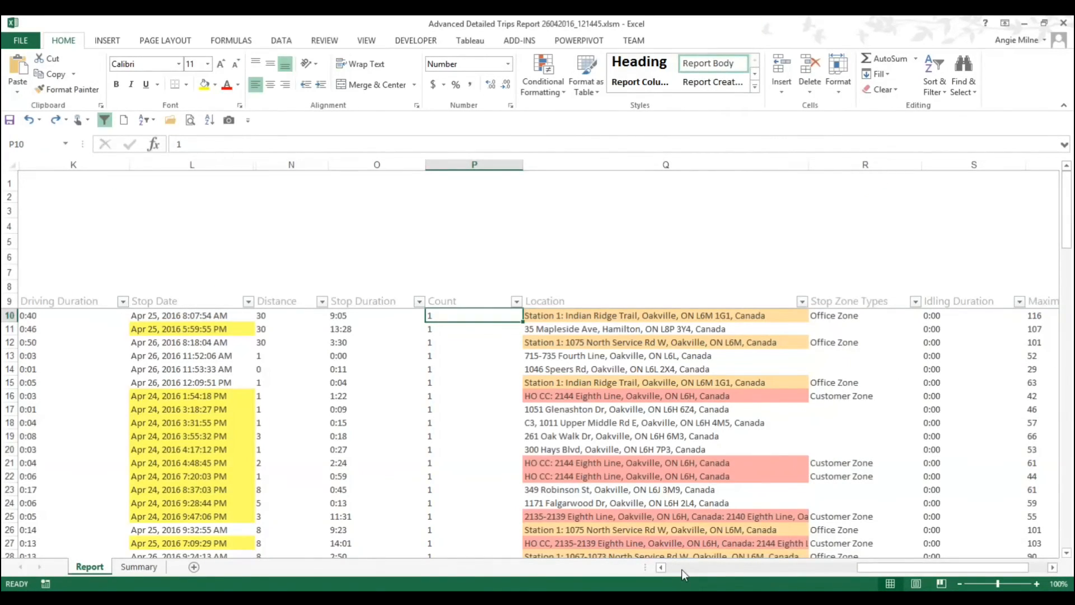
left_click(681, 567)
left_click(94, 302)
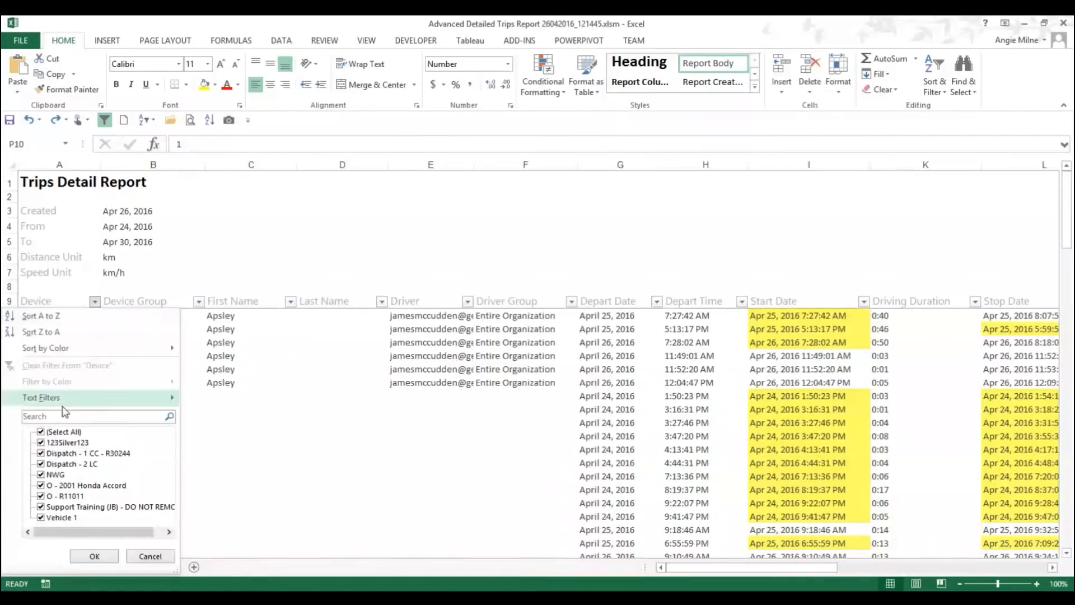
left_click(40, 432)
left_click(40, 442)
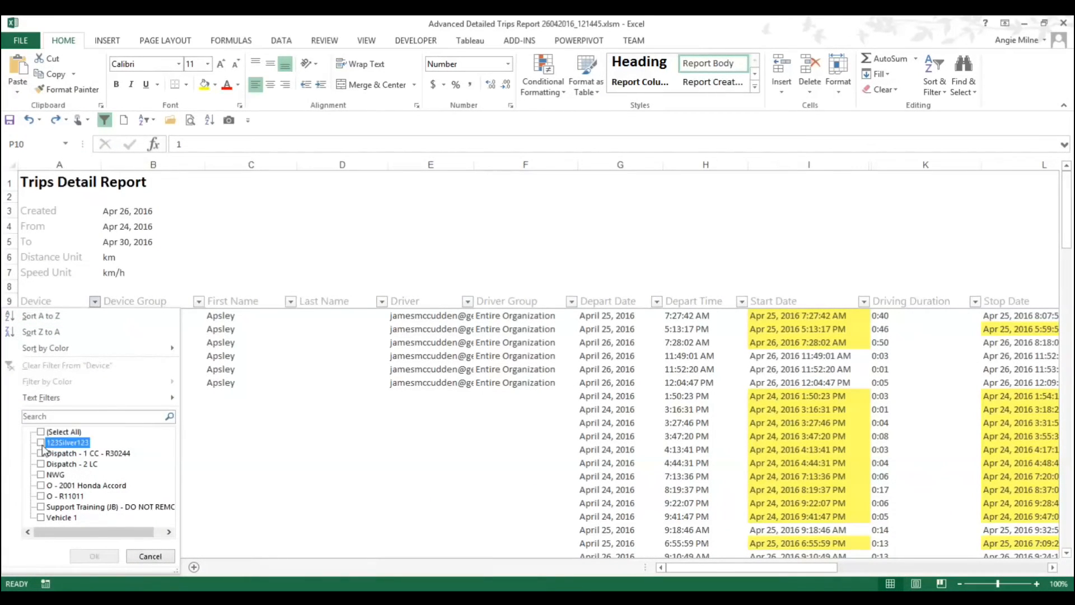
left_click(97, 556)
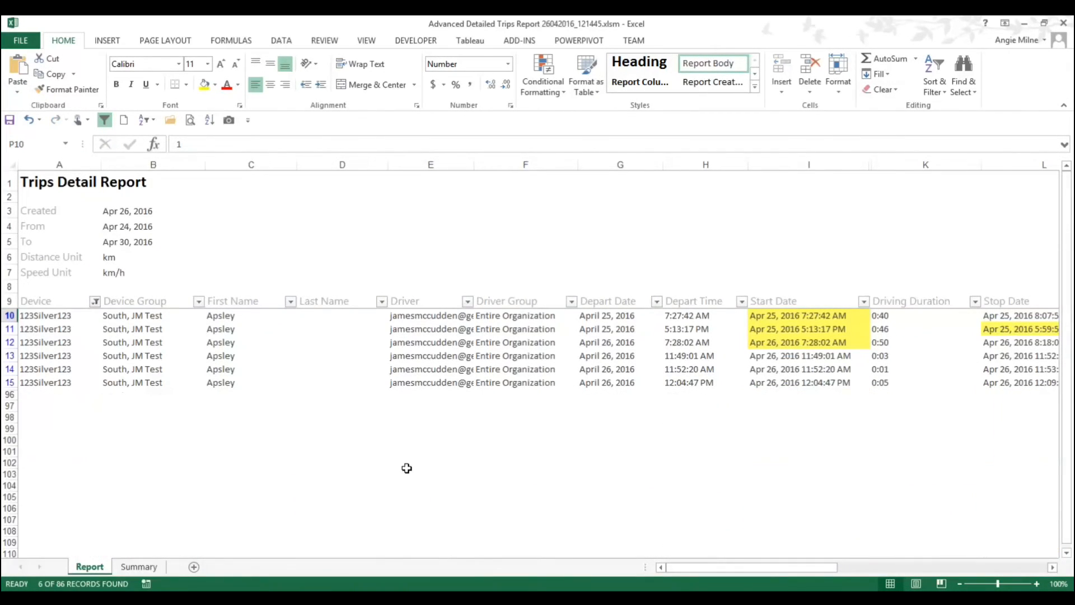
left_click(700, 449)
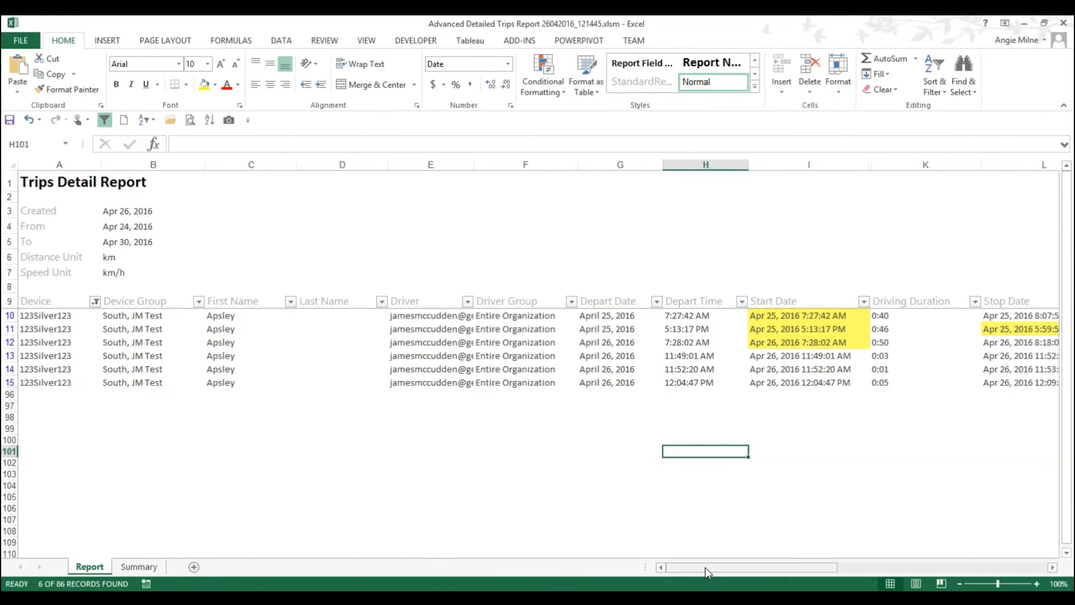
left_click_drag(704, 566, 758, 570)
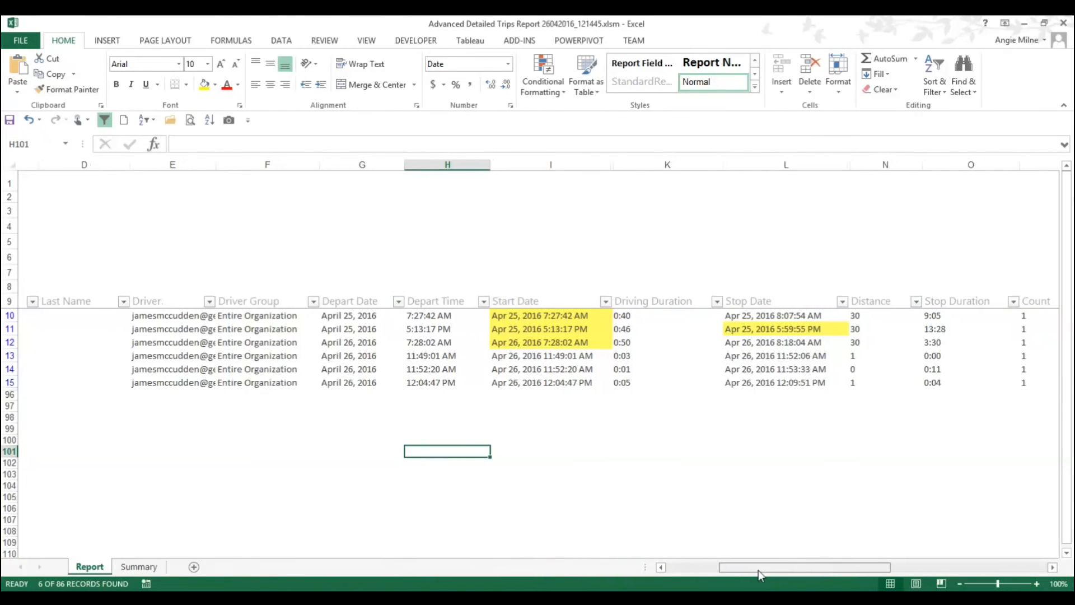
Step: Examine the filtered 123Silver123 trips on the Report sheet and select their Distance values to check the average
left_click_drag(758, 569, 686, 566)
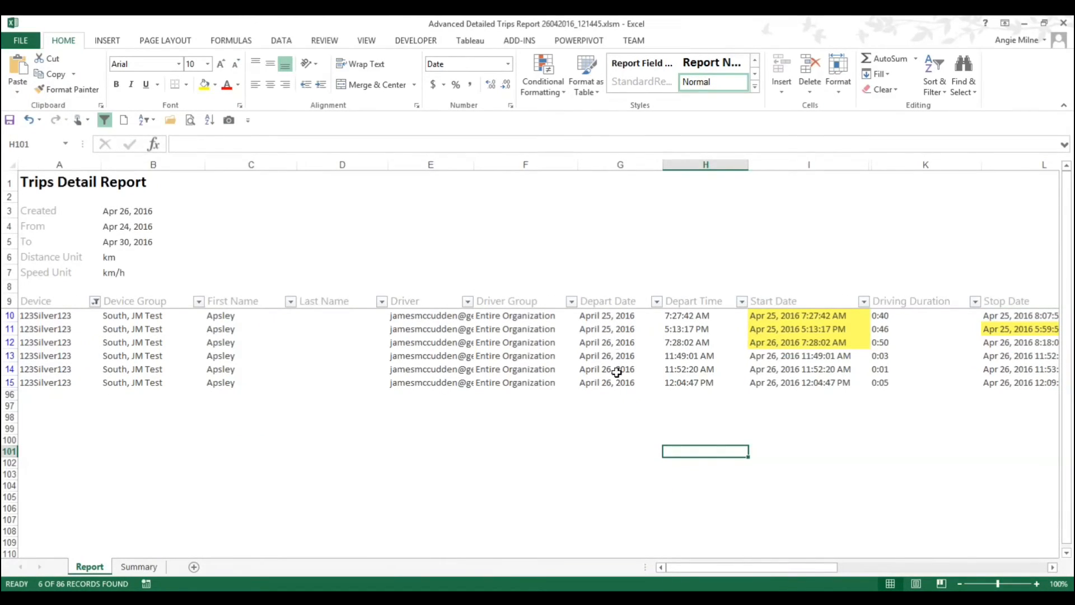
left_click_drag(758, 568, 892, 568)
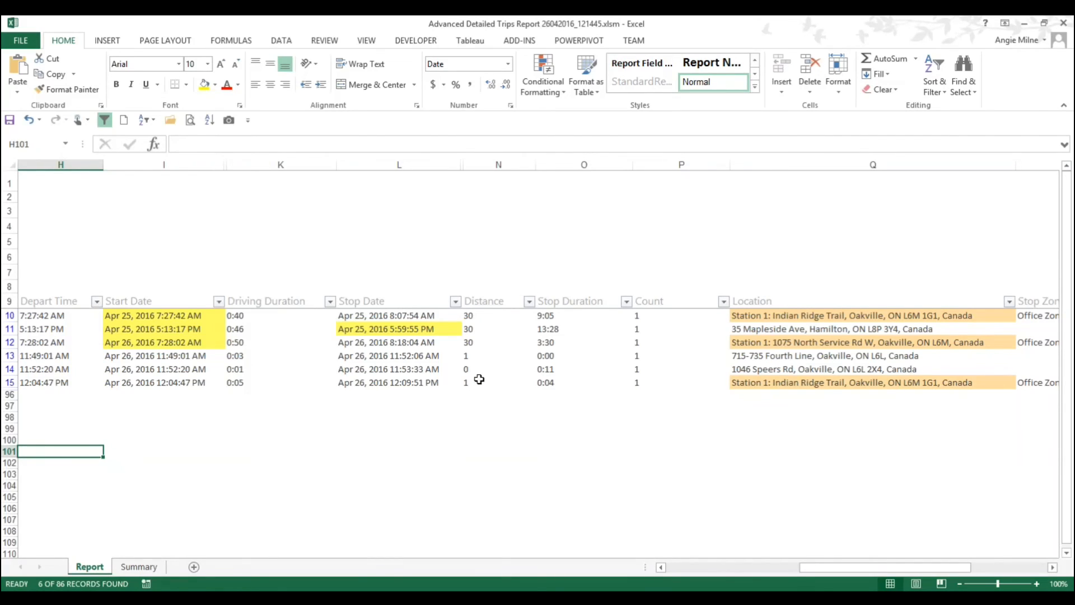
left_click_drag(482, 315, 485, 384)
right_click(489, 332)
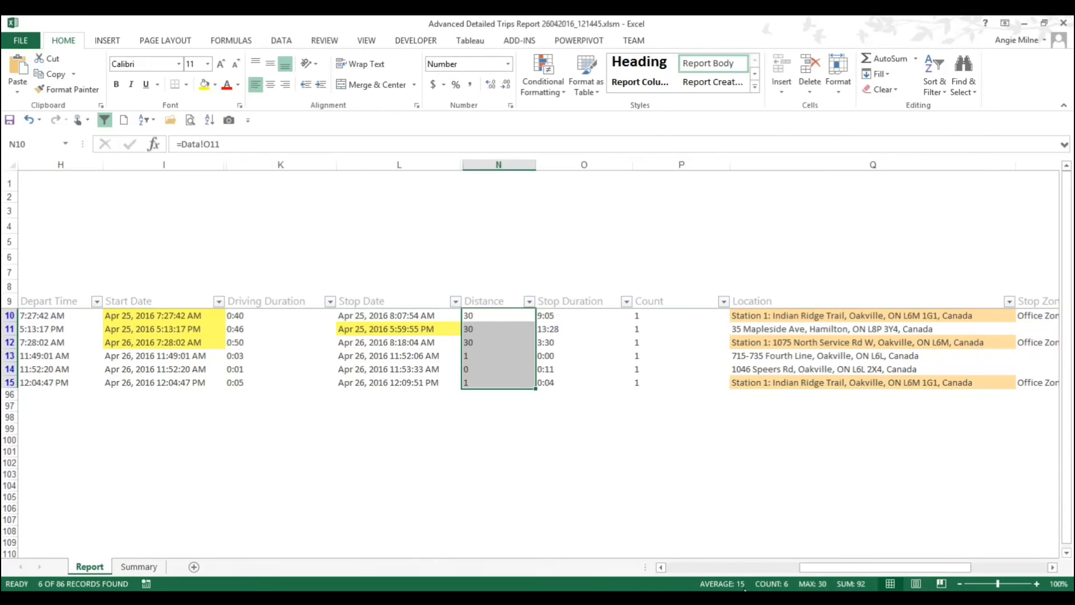
left_click(507, 406)
left_click(689, 567)
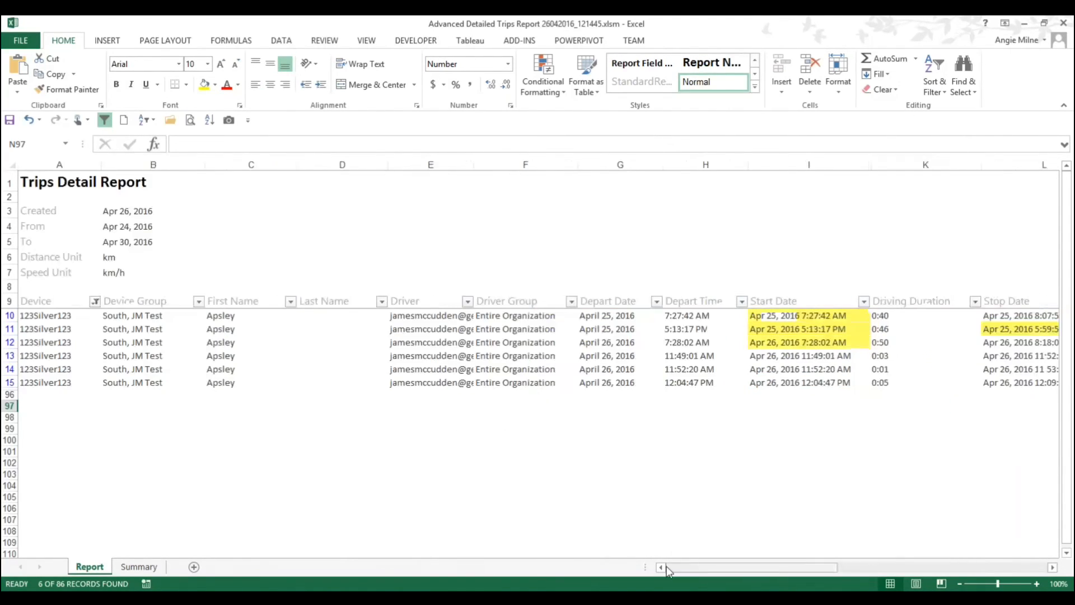
Step: Clear the filter on the Report sheet's Device column and return to the Summary sheet's PivotTable
left_click(95, 302)
left_click(73, 365)
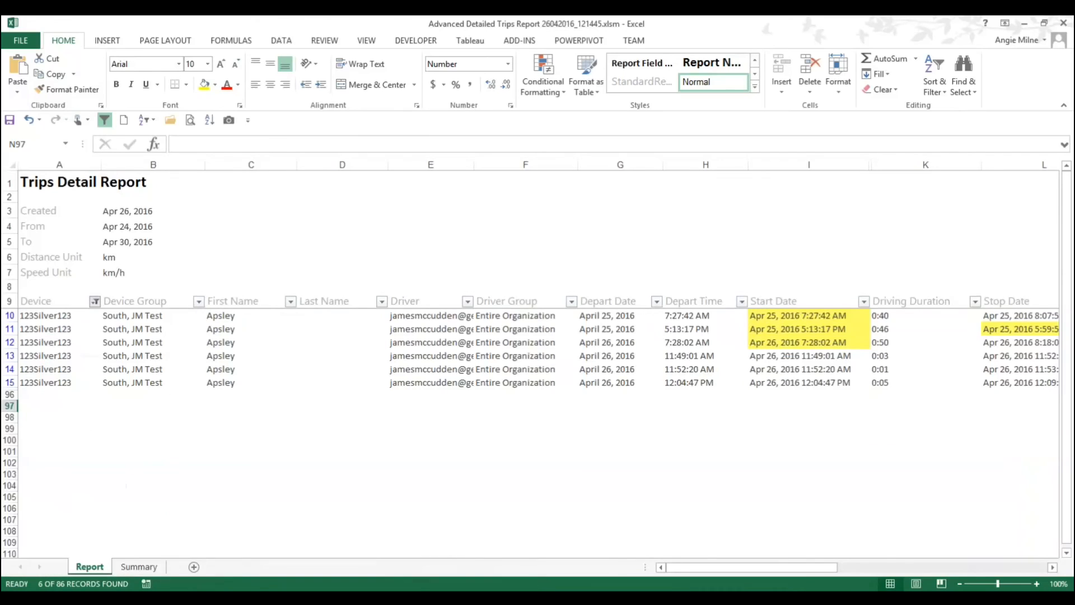
left_click(153, 569)
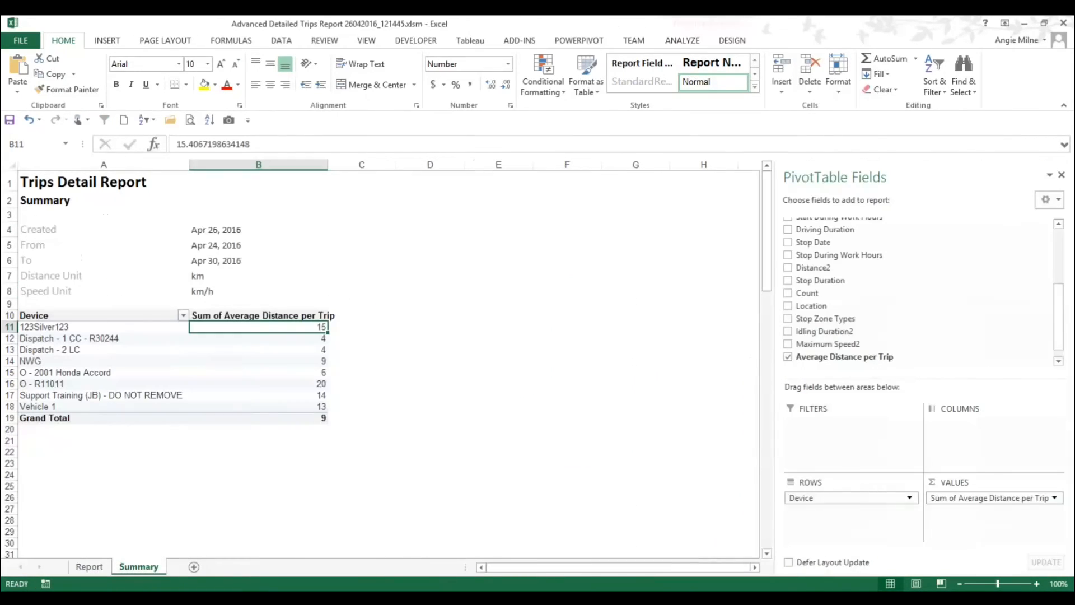
left_click(298, 338)
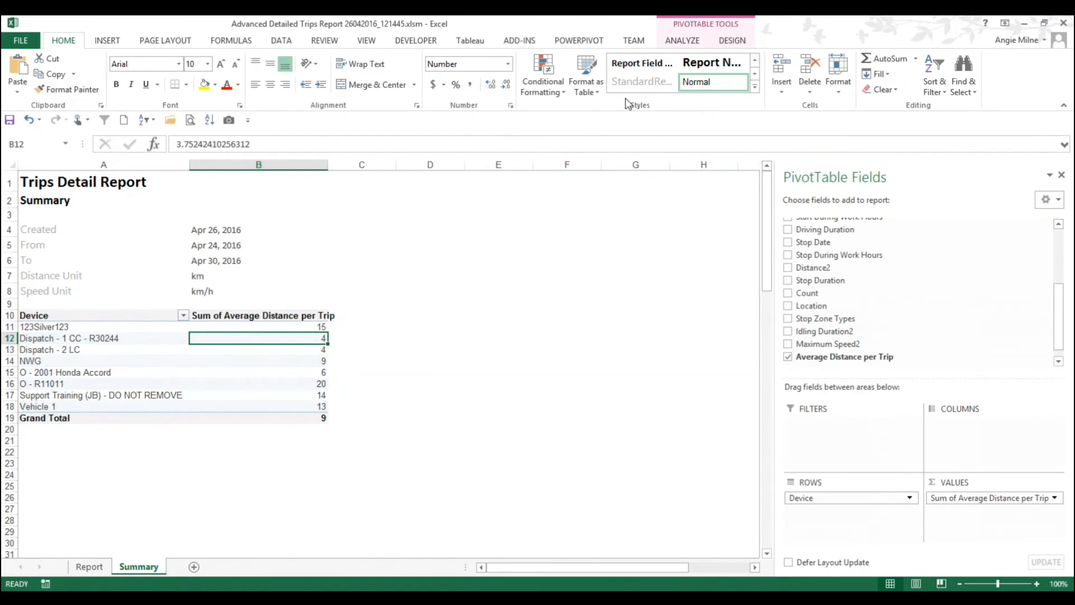
Step: Load the existing Average Distance per Trip calculated field of the Summary PivotTable for editing
left_click(687, 43)
left_click(687, 79)
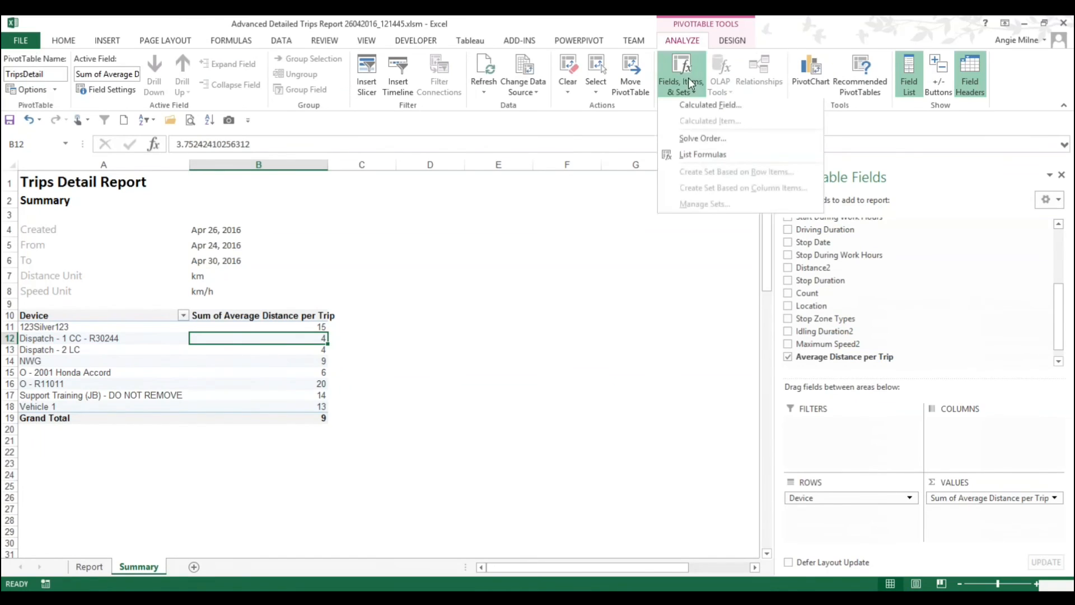
left_click(718, 108)
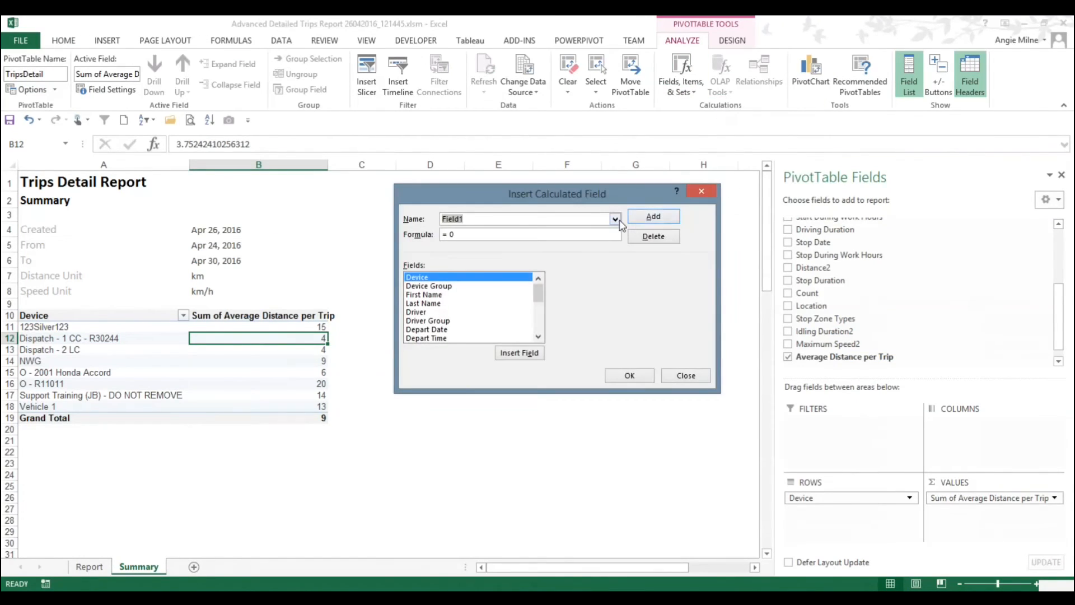
left_click(614, 219)
left_click(481, 228)
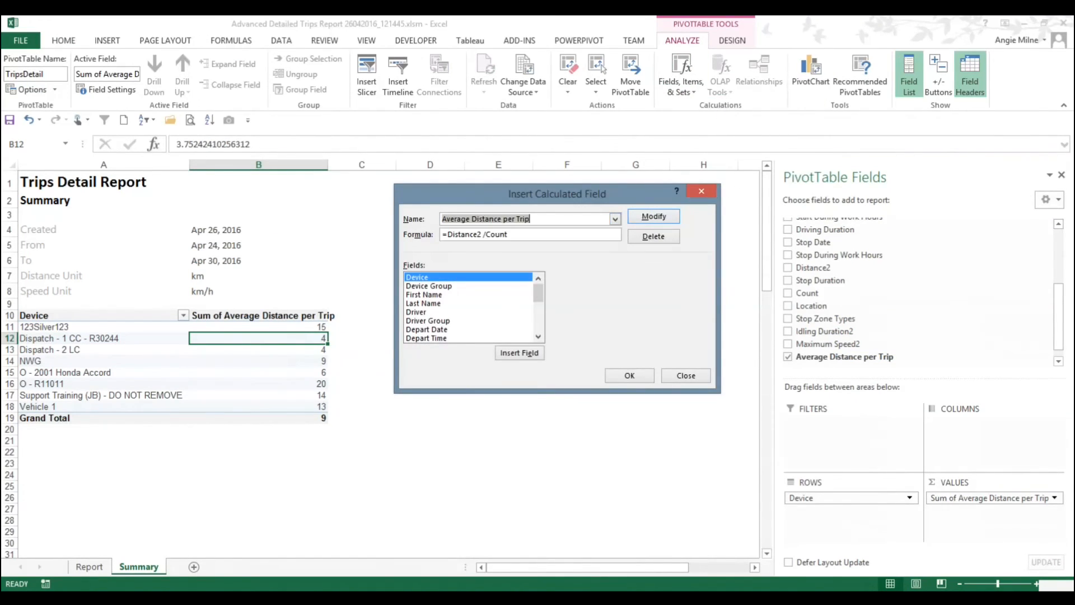
Step: Modify the calculated field's formula to =if(Distance2 >2,Distance2 /Count) and apply it to the PivotTable
left_click(448, 234)
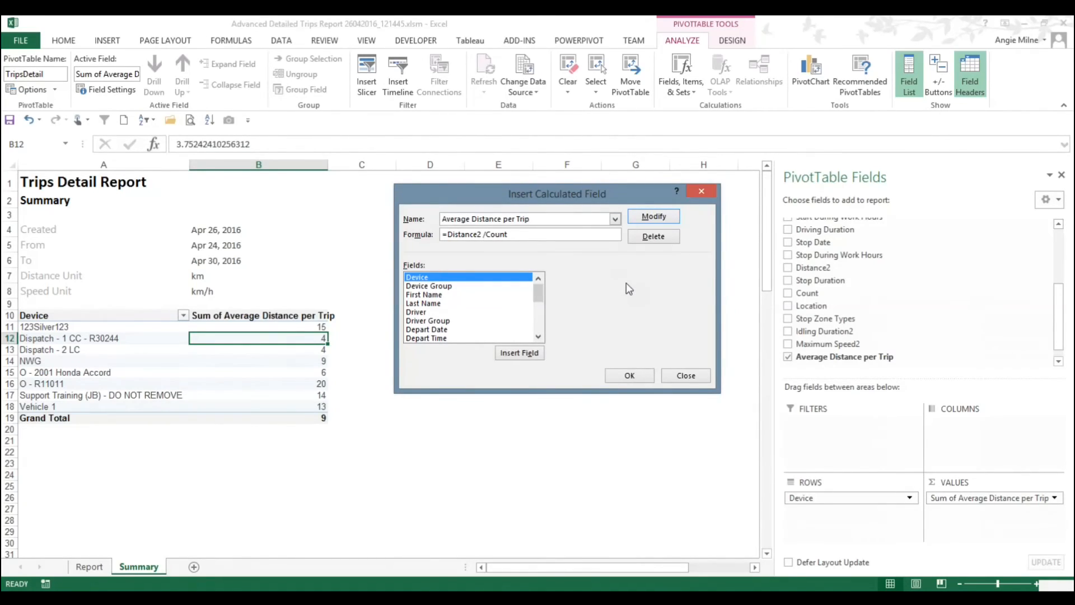
type("if(")
left_click_drag(538, 294, 539, 323)
double_click(430, 303)
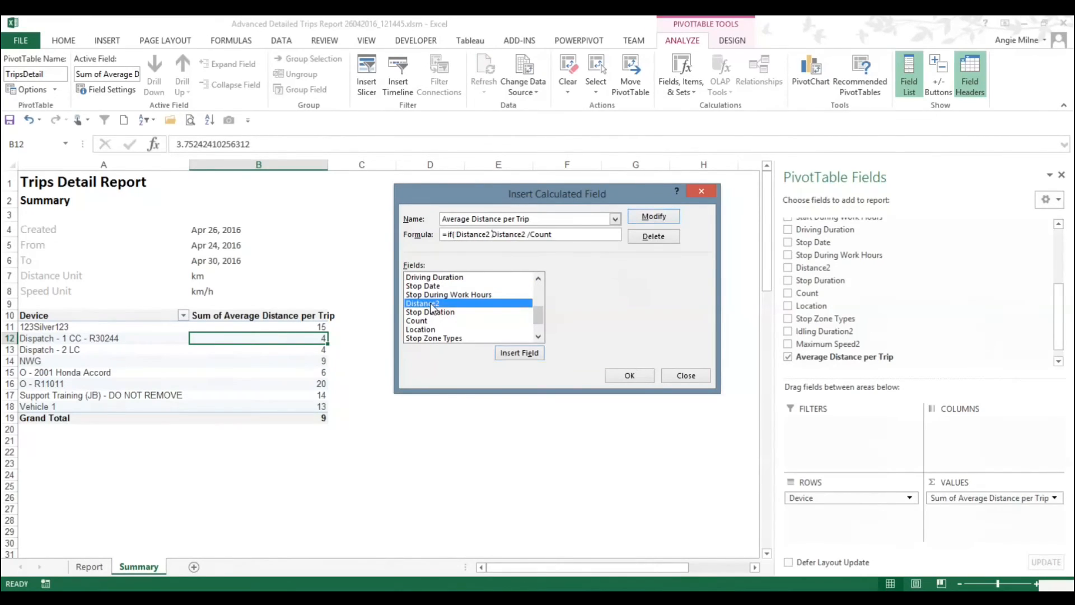
type(">2,")
left_click(575, 234)
type(")")
left_click(649, 216)
left_click(661, 216)
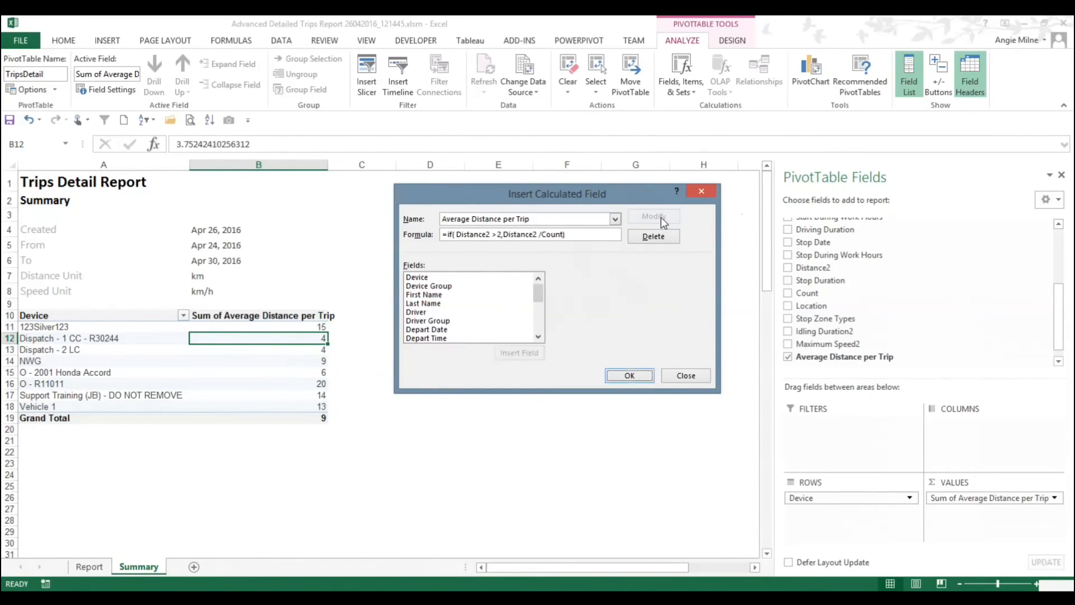
left_click(628, 377)
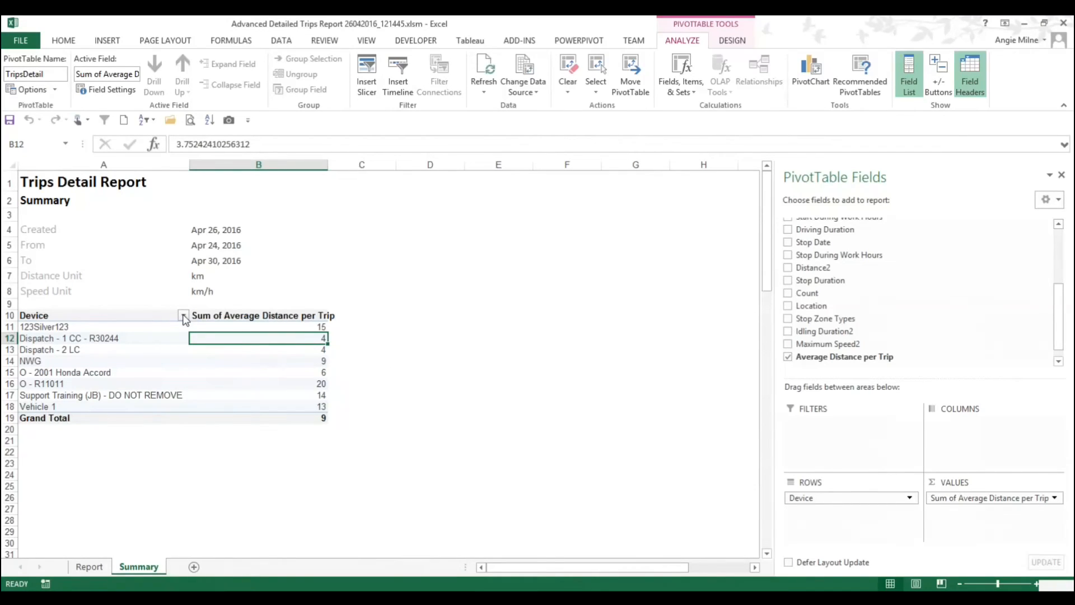
left_click(424, 339)
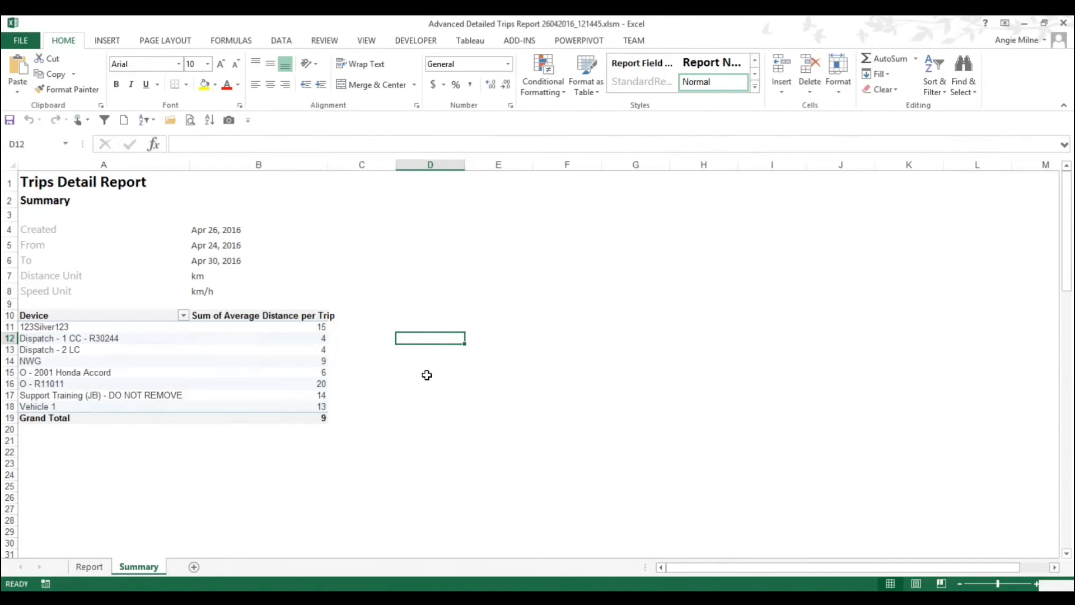
left_click(423, 358)
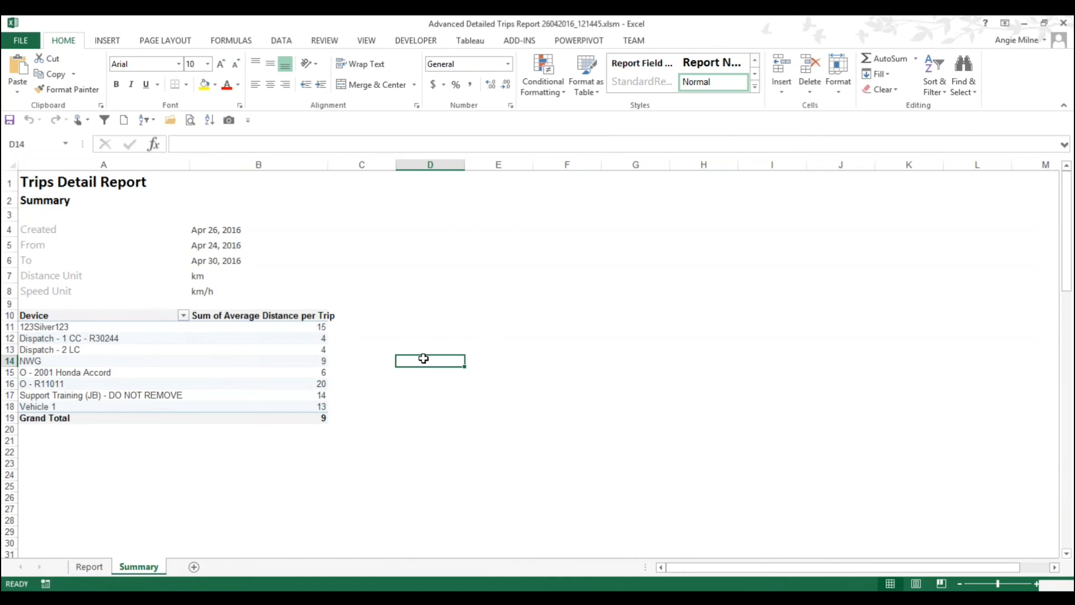
Step: Switch to the Advanced Detailed Exceptions Report workbook, show its Report sheet and select an empty cell above the Rule column
left_click(89, 567)
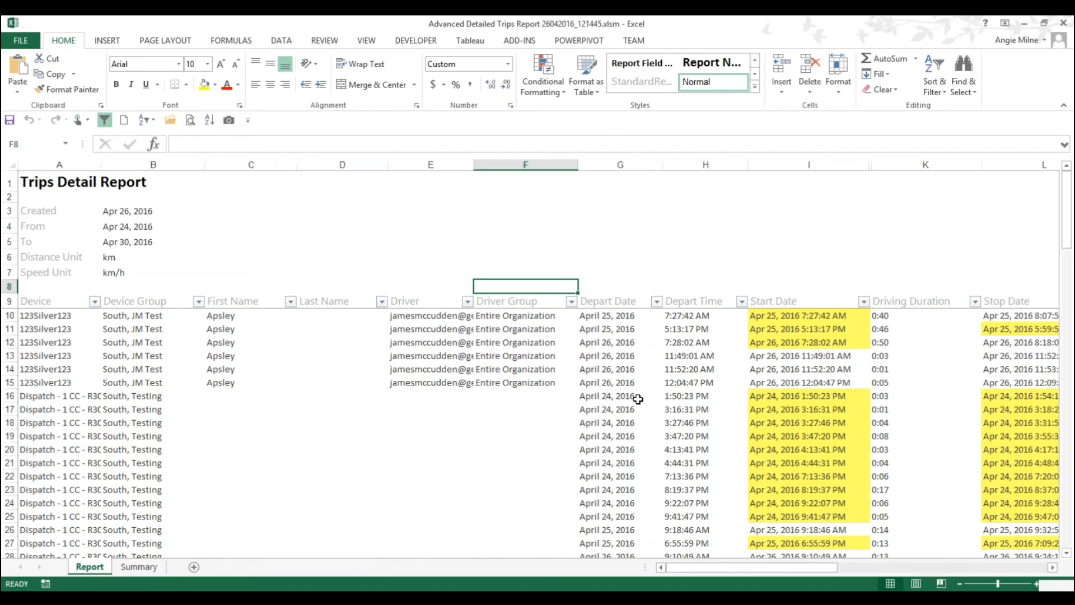
left_click(316, 599)
left_click(315, 599)
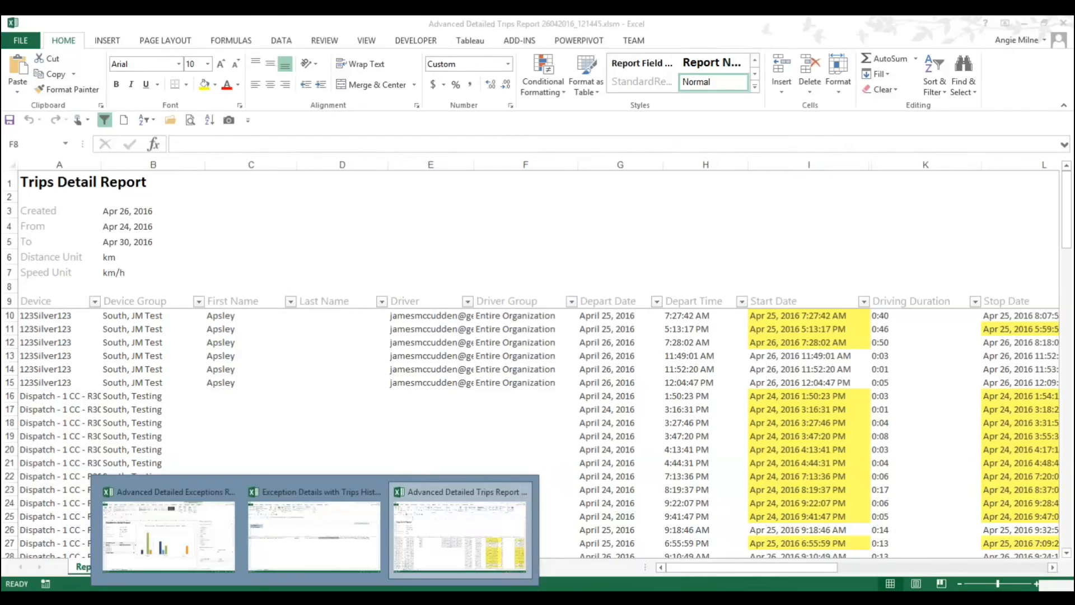
left_click(181, 534)
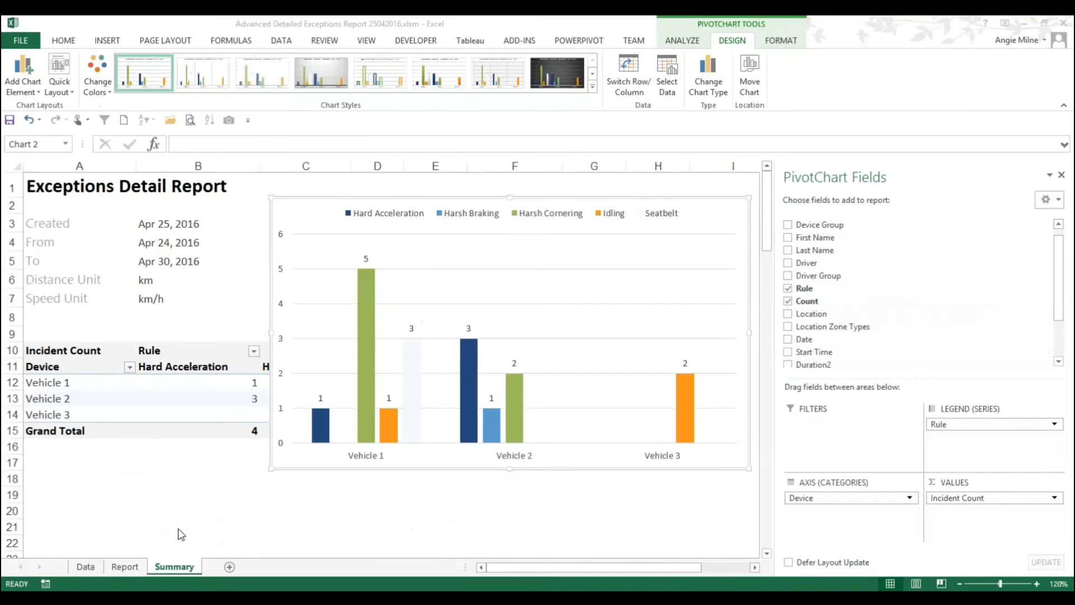
left_click(192, 494)
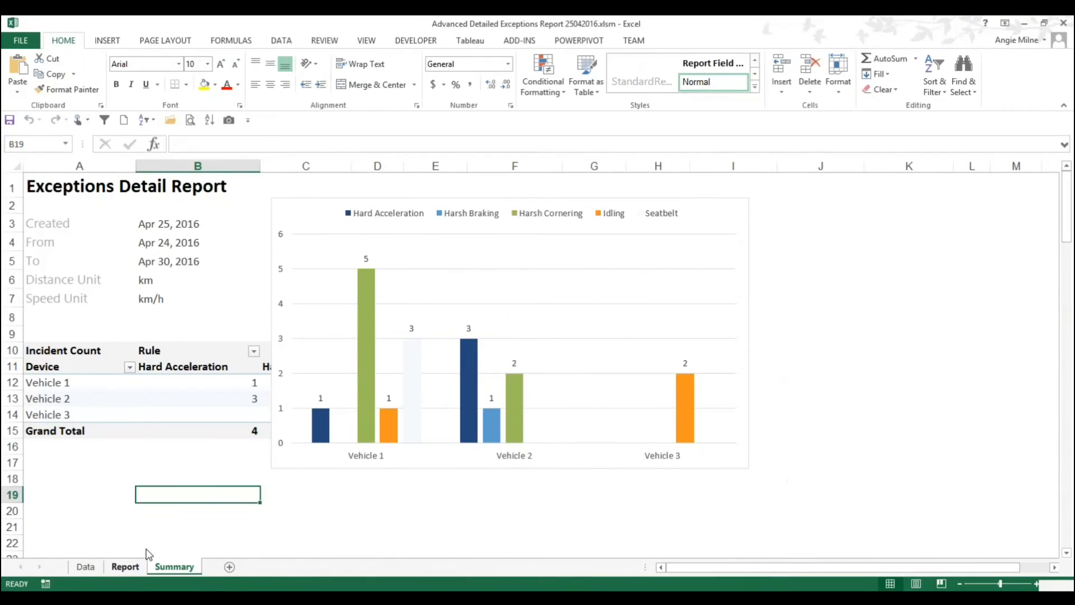
left_click(125, 566)
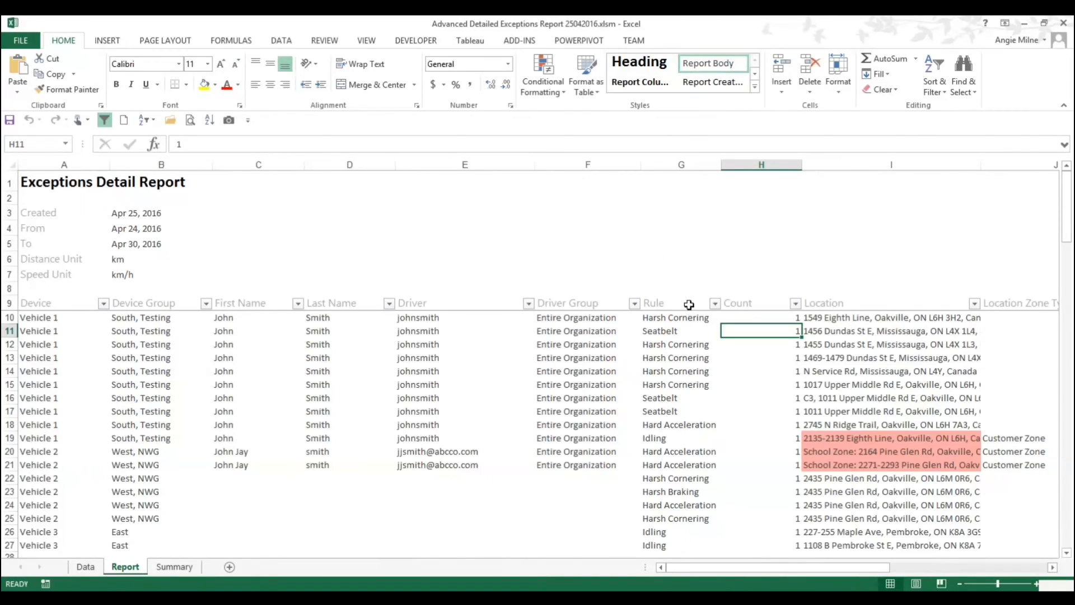
left_click(668, 271)
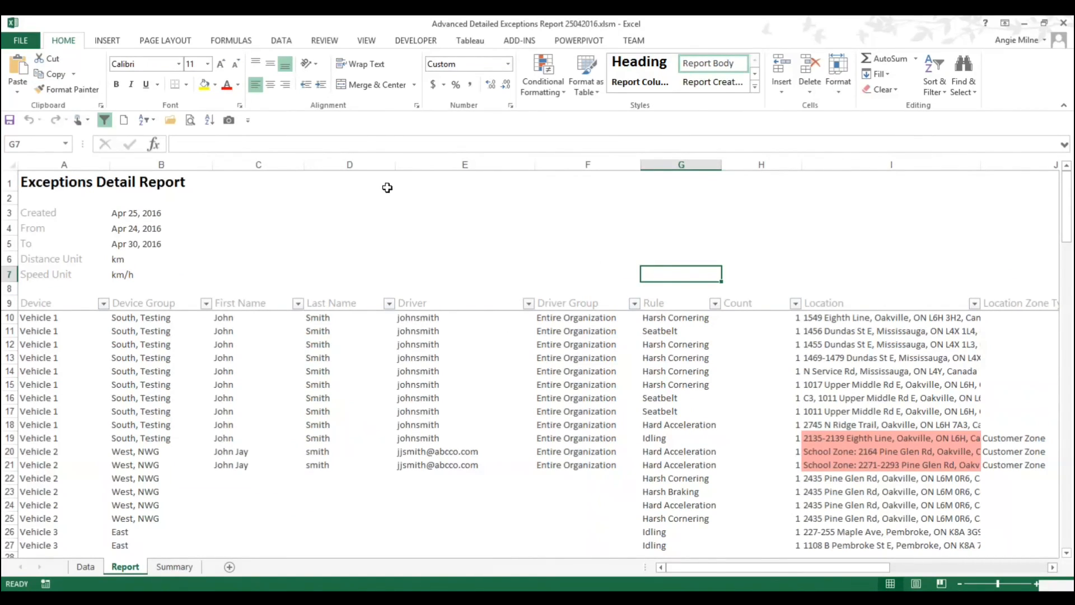
Step: Check in the Excel ribbon customization options that the Developer tab is enabled, leaving the settings unchanged
left_click(415, 41)
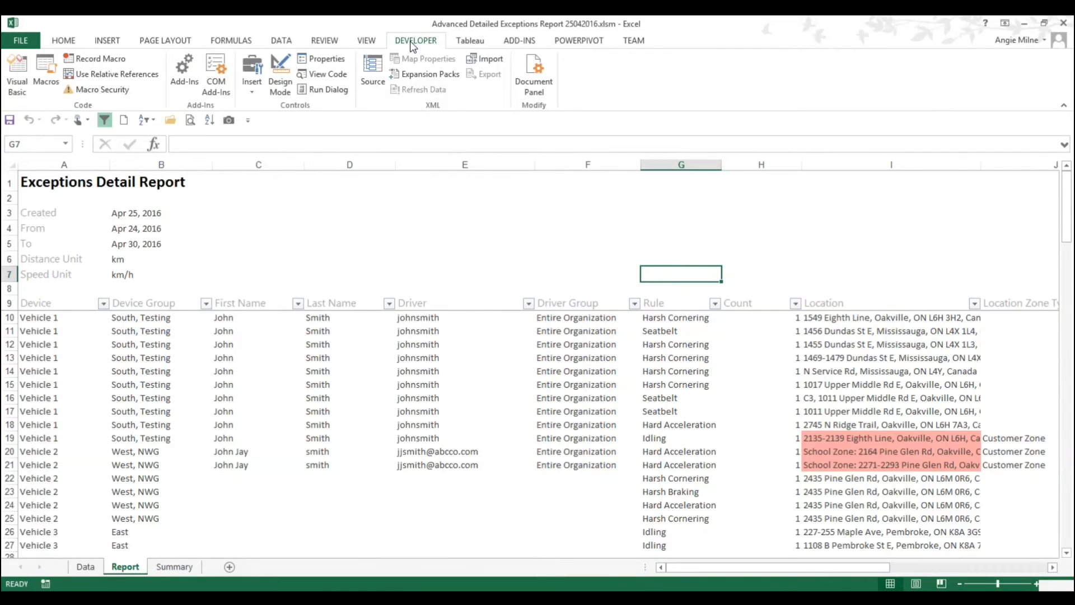
left_click(22, 41)
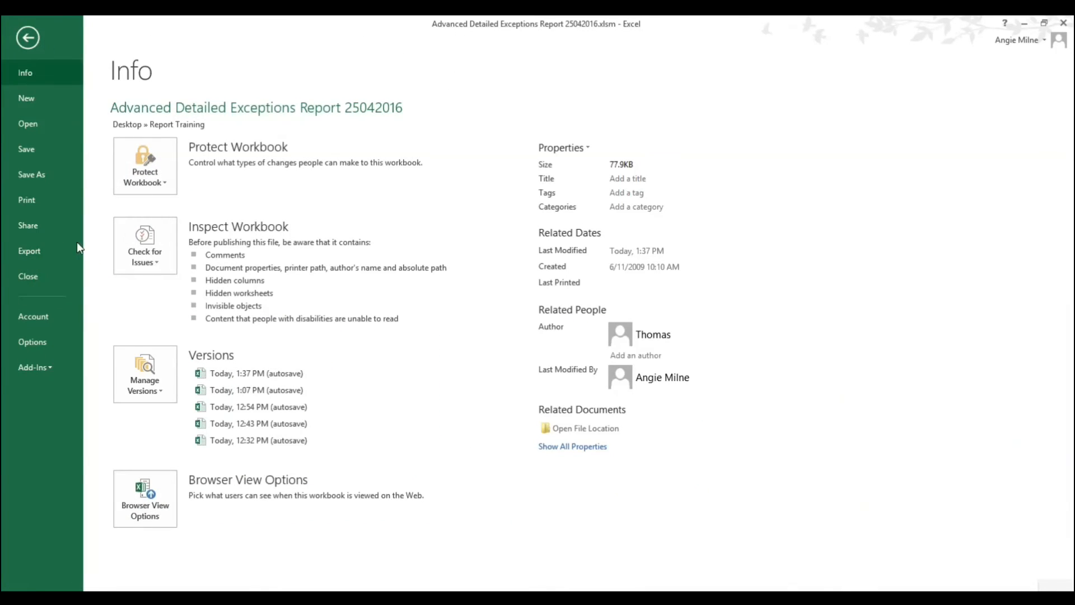
left_click(47, 343)
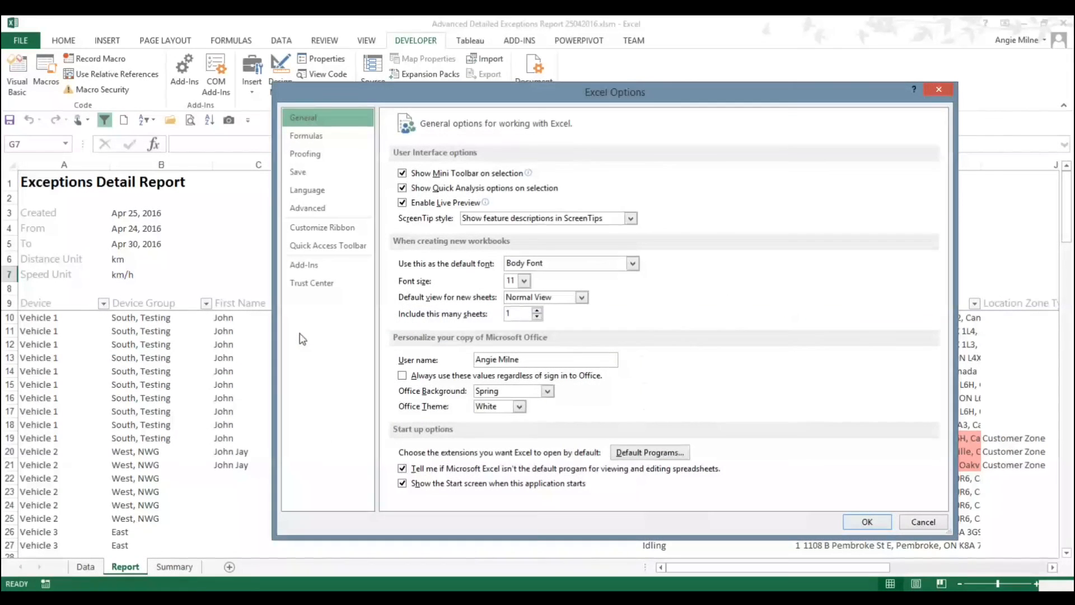
left_click(345, 228)
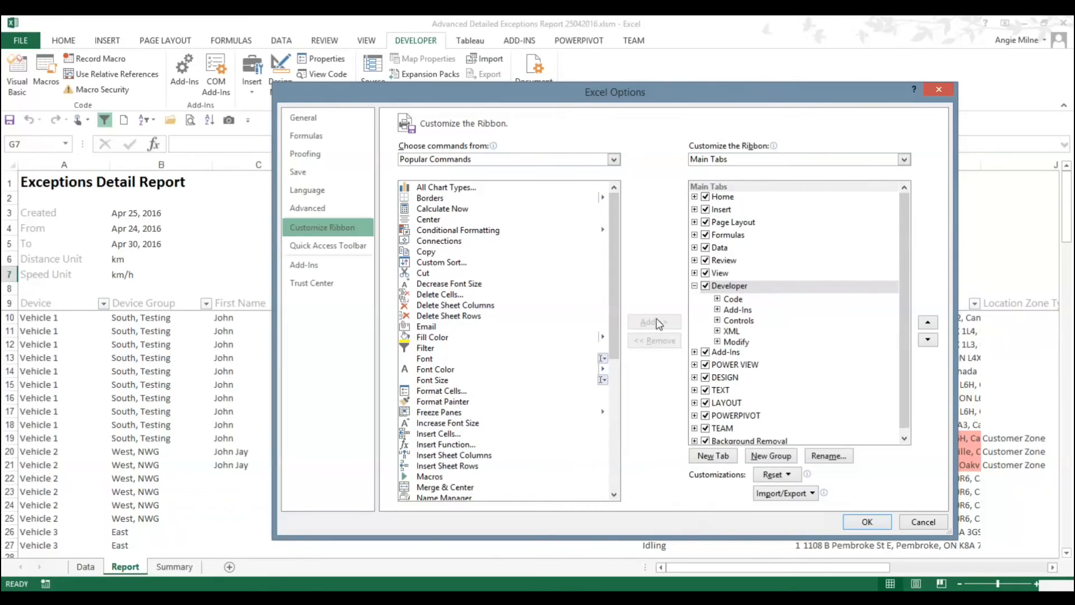
left_click(922, 523)
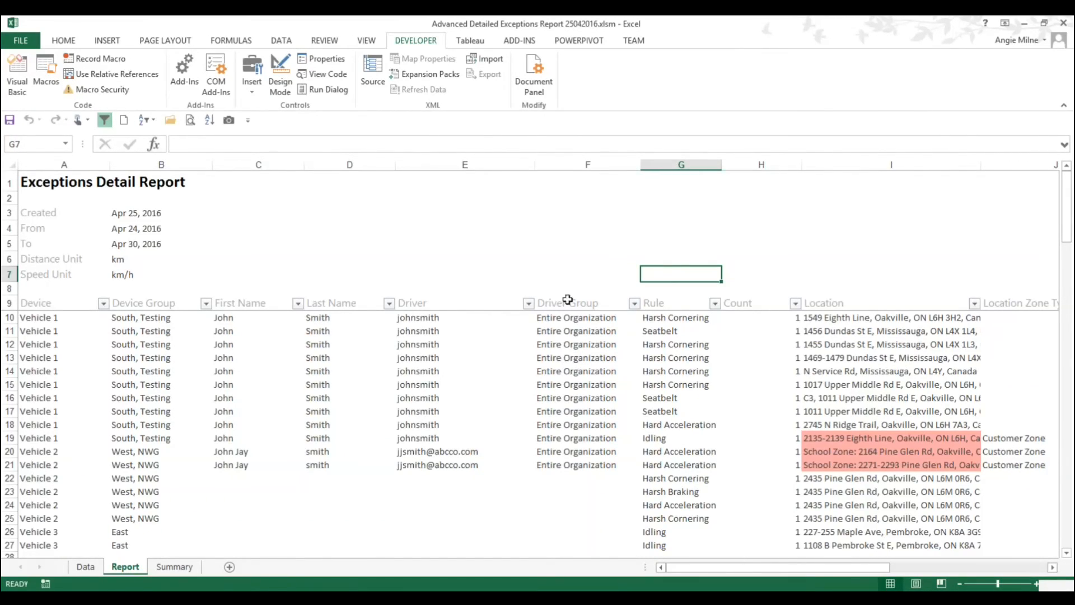
Step: Record a macro stored in this workbook that sorts the Report sheet's Rule column A to Z
left_click(80, 60)
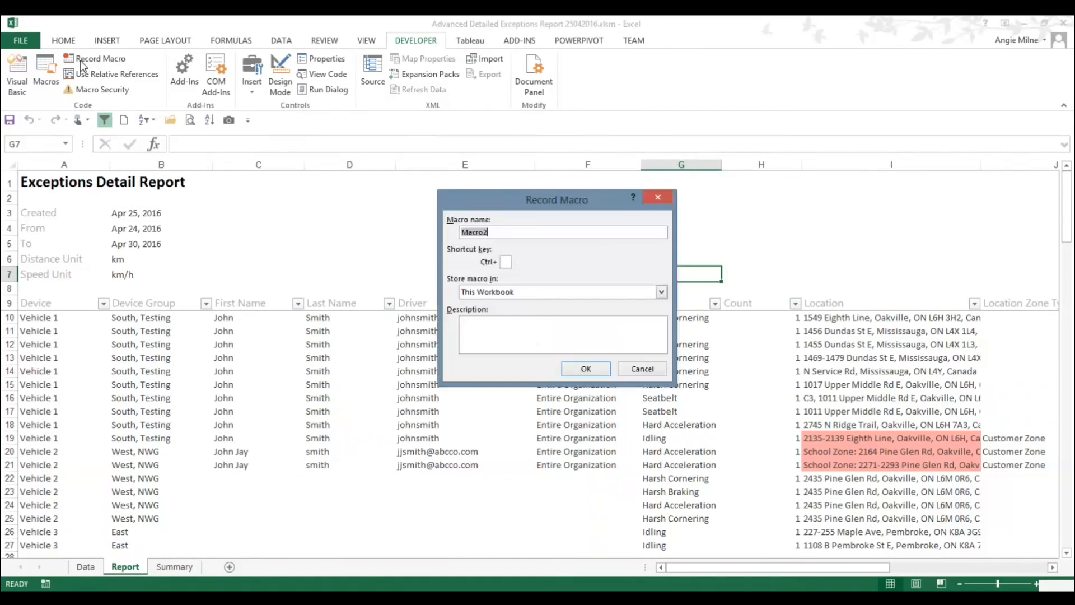
left_click(493, 233)
left_click(584, 370)
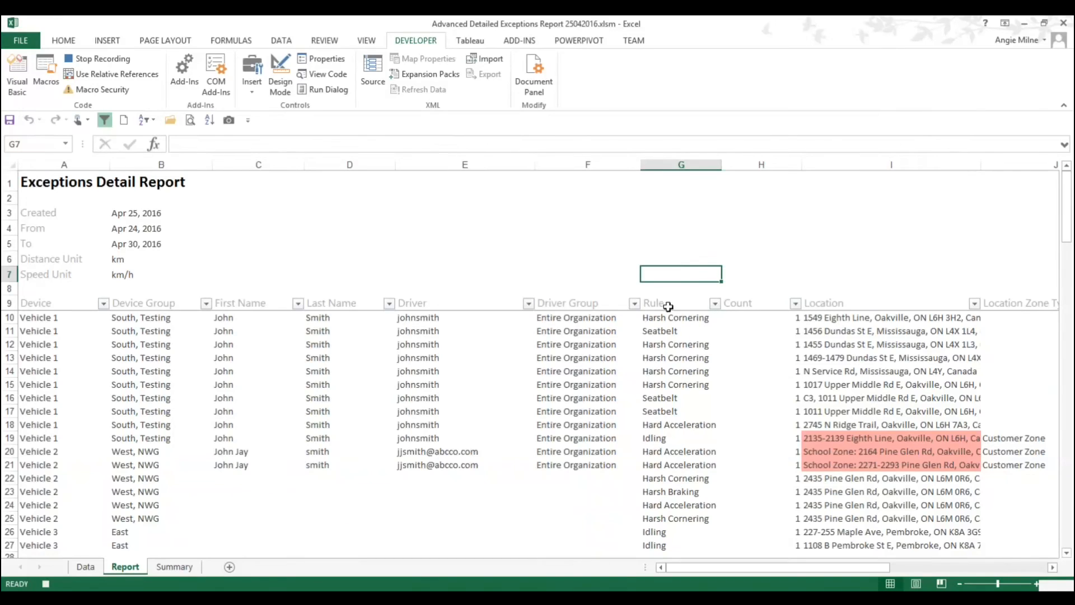
left_click(715, 306)
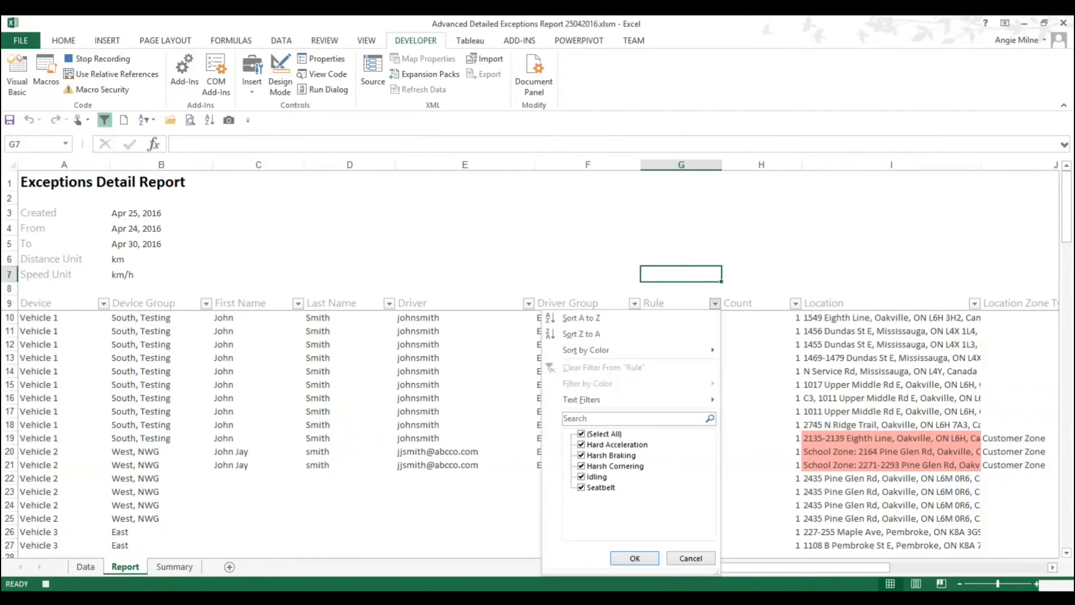
left_click(570, 317)
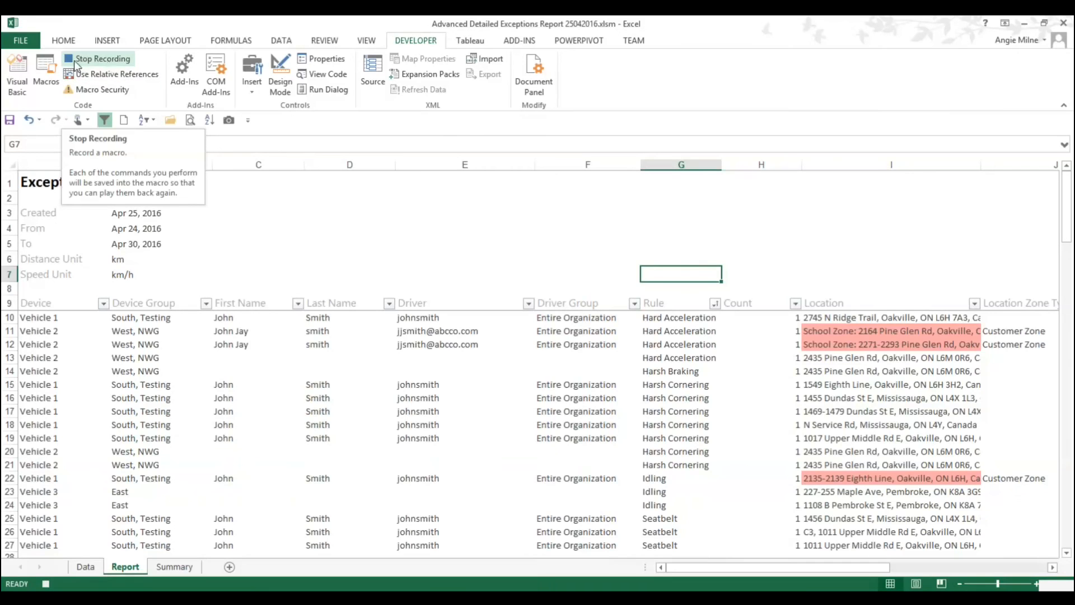
left_click(114, 63)
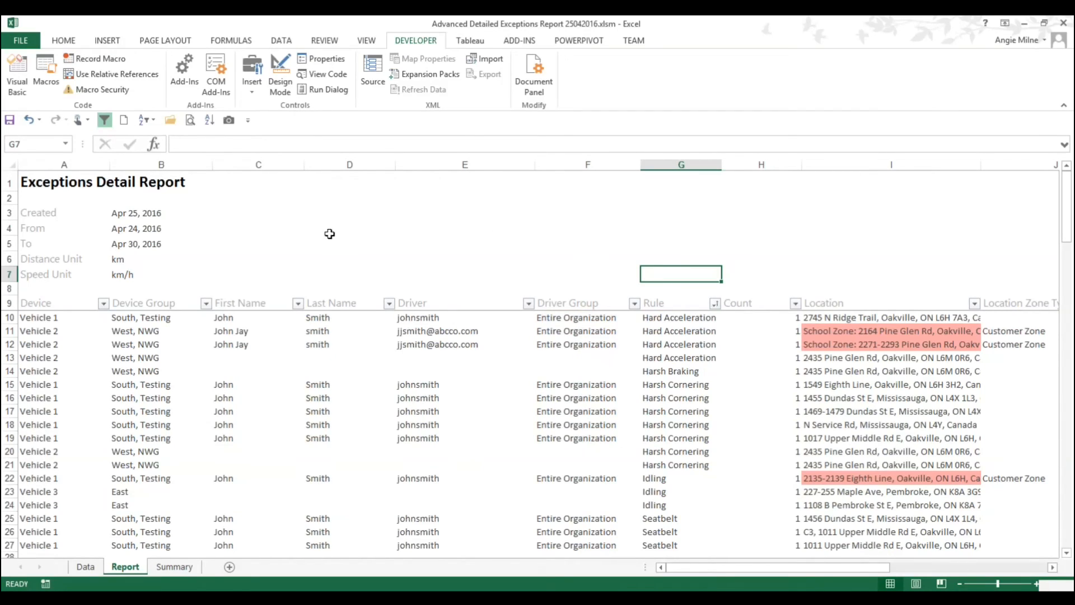
Step: Open the Visual Basic editor maximized and display the code of Module1 in the Advanced Detailed Exceptions Report project
left_click(19, 81)
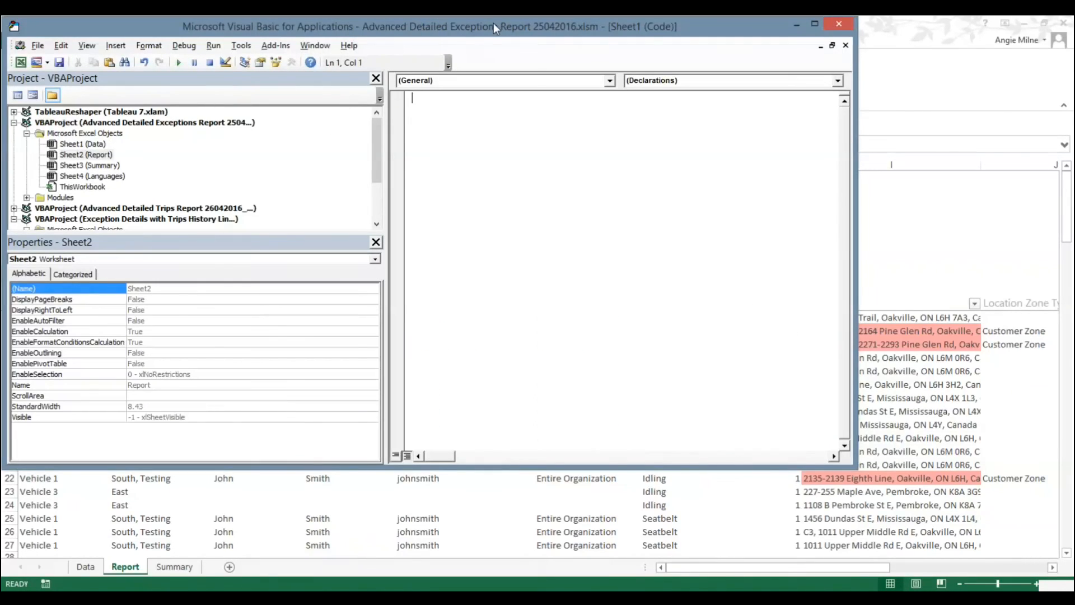
double_click(486, 29)
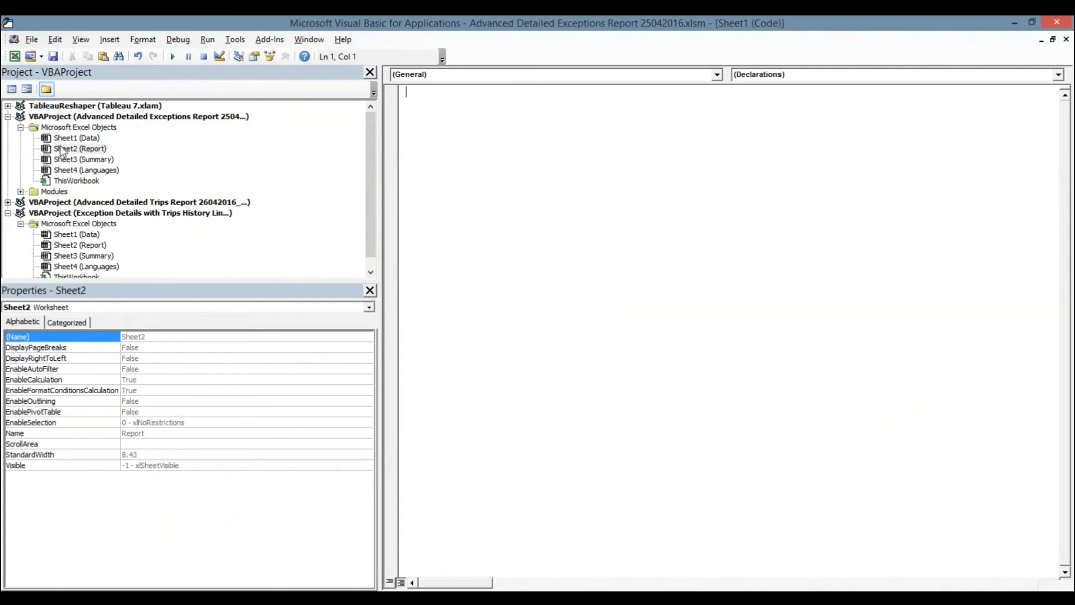
left_click(21, 192)
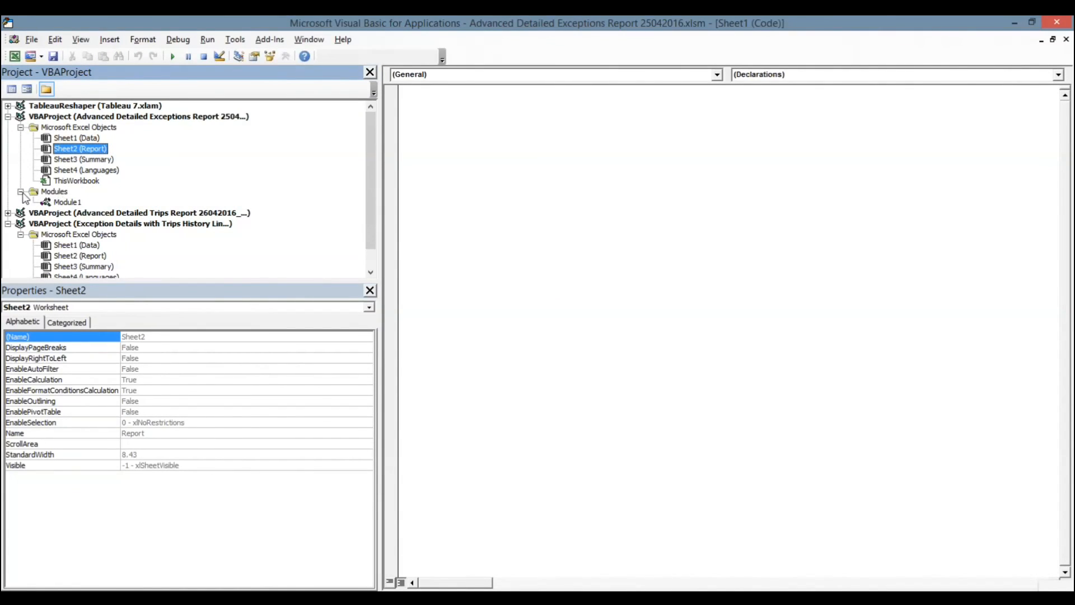
double_click(66, 203)
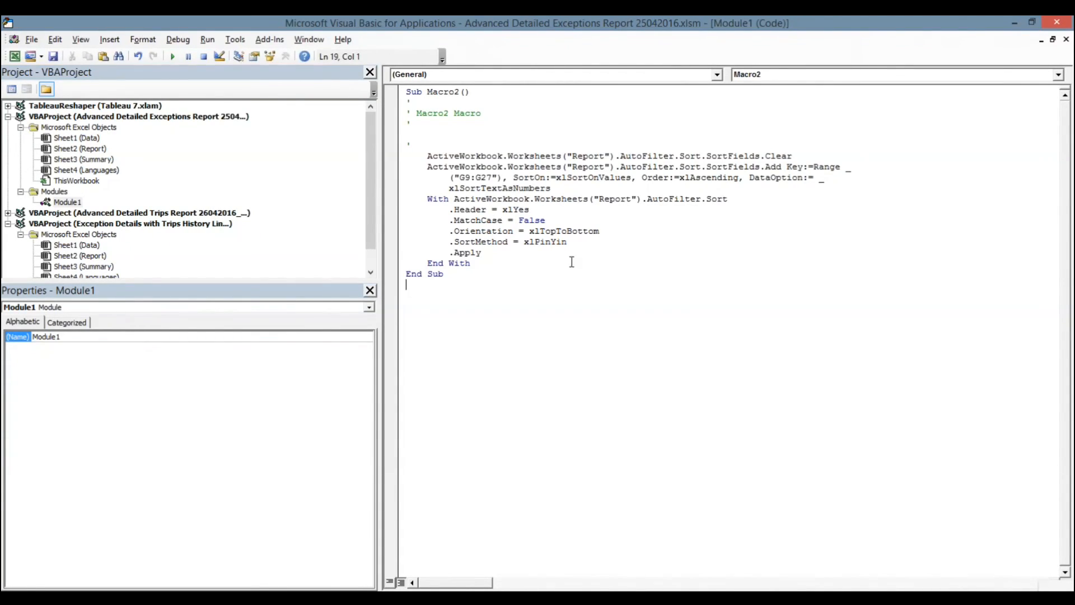
Step: Examine the Macro2 statements that clear the Report sheet's sort fields and add the sort key, including its range, order and data option
left_click_drag(428, 156, 528, 157)
left_click(504, 156)
left_click(576, 156)
left_click_drag(796, 157, 427, 158)
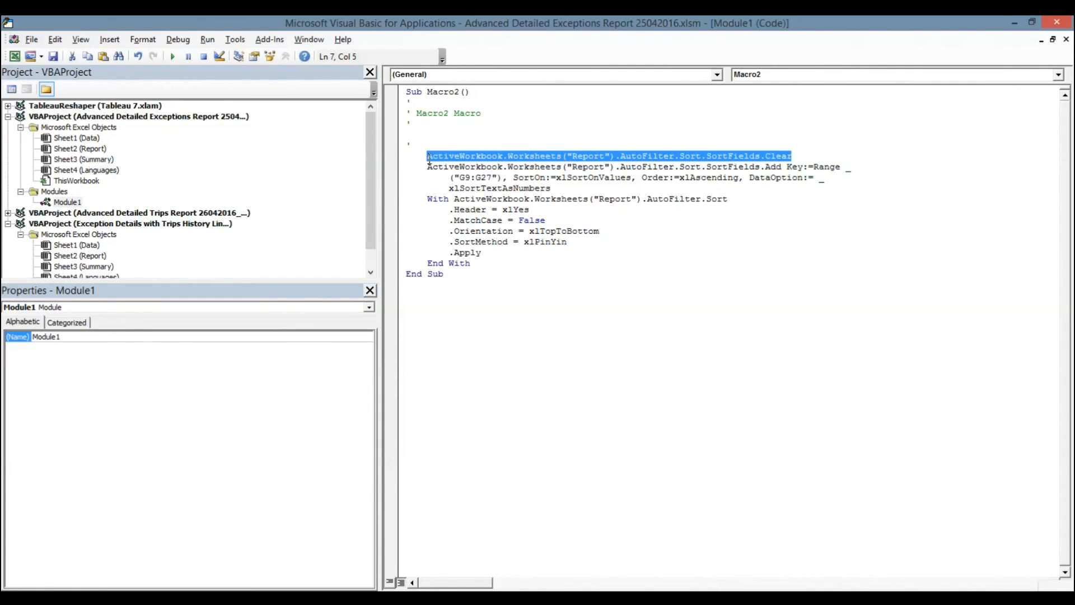
left_click(692, 156)
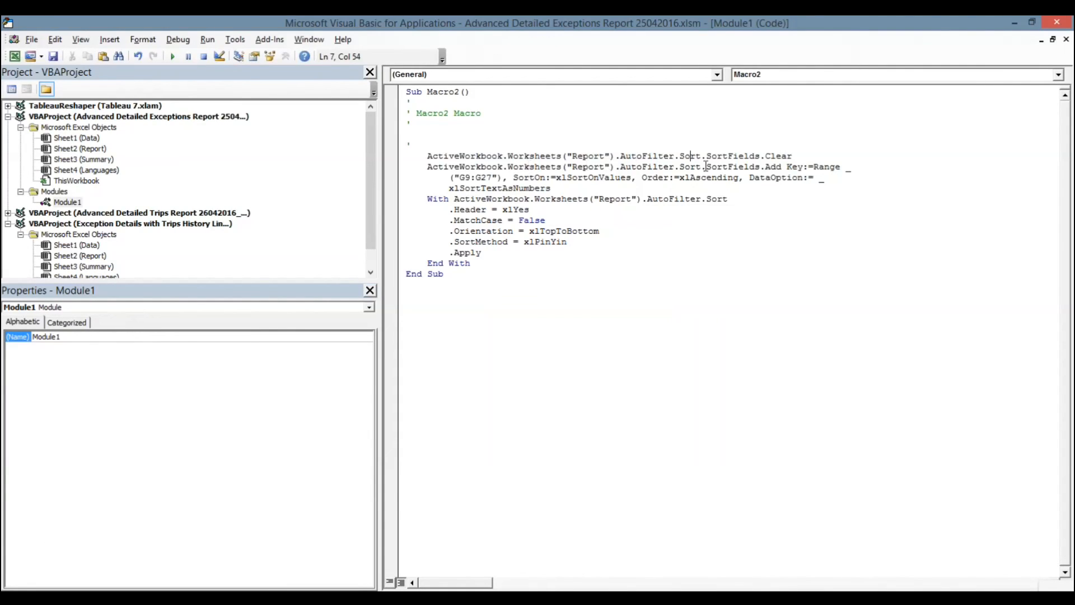
double_click(774, 166)
left_click(804, 166)
left_click_drag(813, 166, 843, 166)
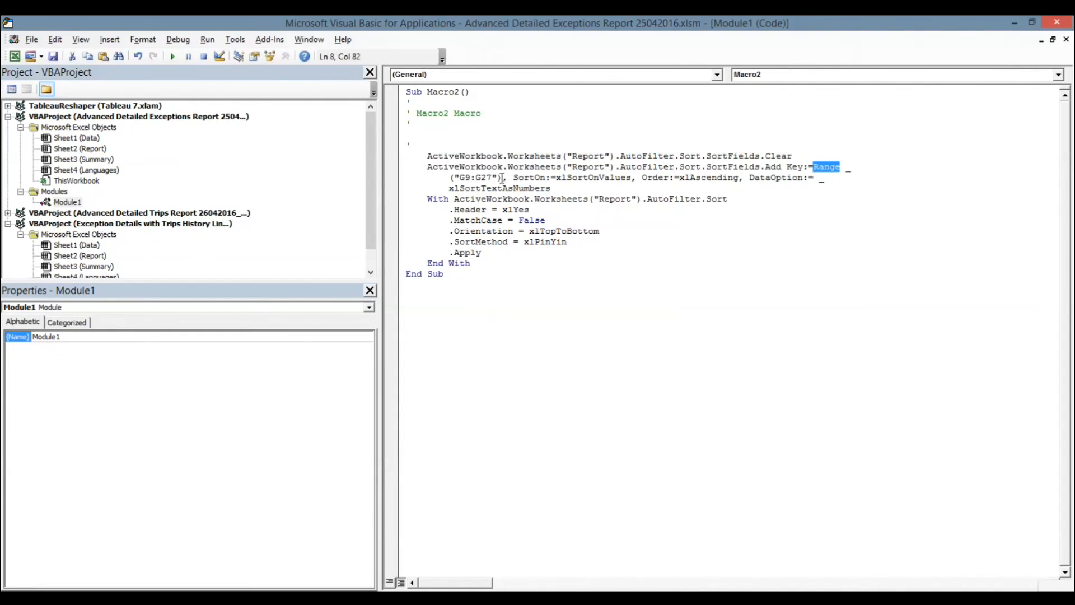
left_click_drag(631, 178, 574, 180)
left_click(717, 178)
left_click_drag(690, 178, 738, 178)
left_click(799, 178)
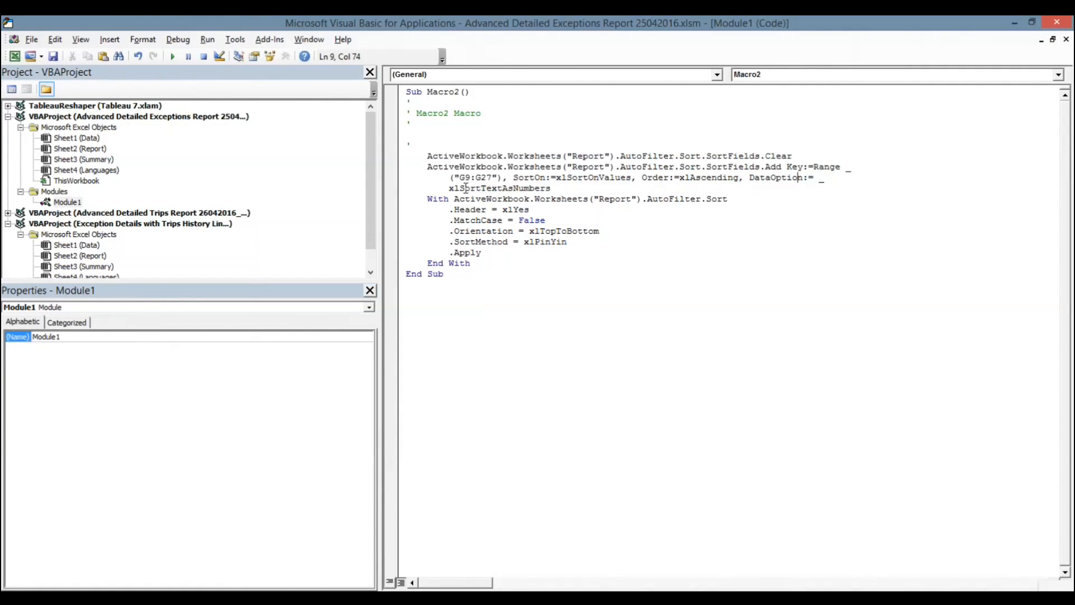
left_click(552, 188)
Step: Examine Macro2's With block that applies the AutoFilter sort, comparing it with the Add statement above and reading through to End Sub
left_click_drag(427, 199, 479, 262)
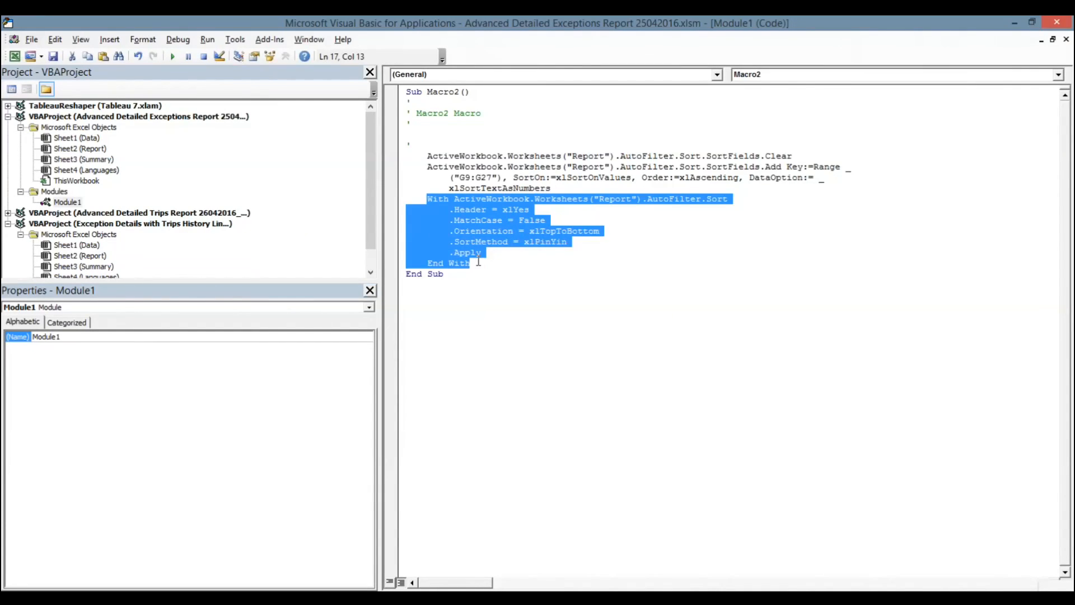
left_click(663, 200)
left_click(728, 199)
double_click(726, 199)
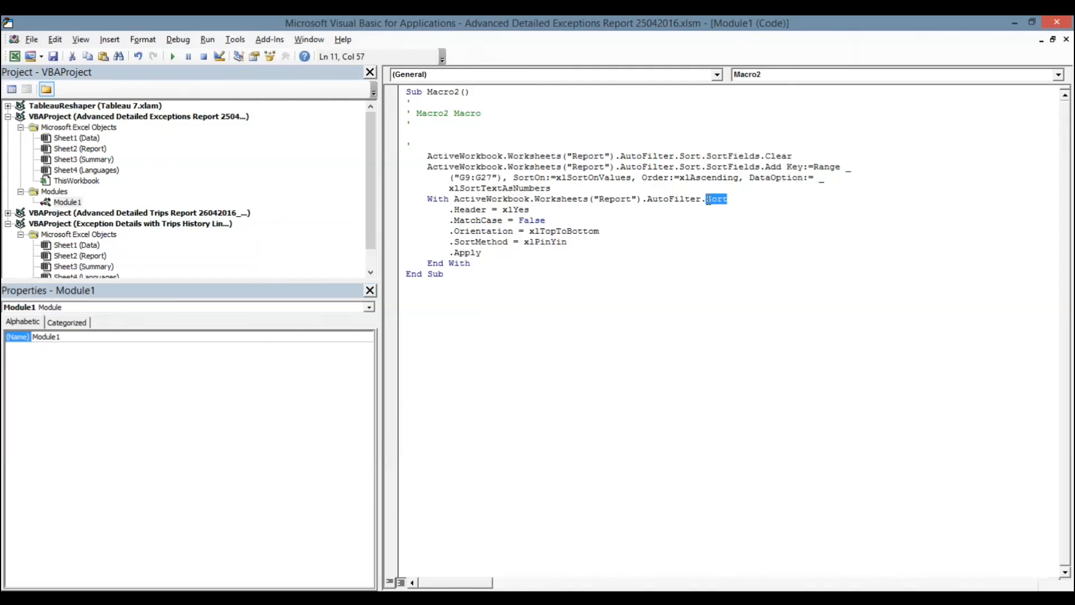
left_click_drag(765, 166, 783, 164)
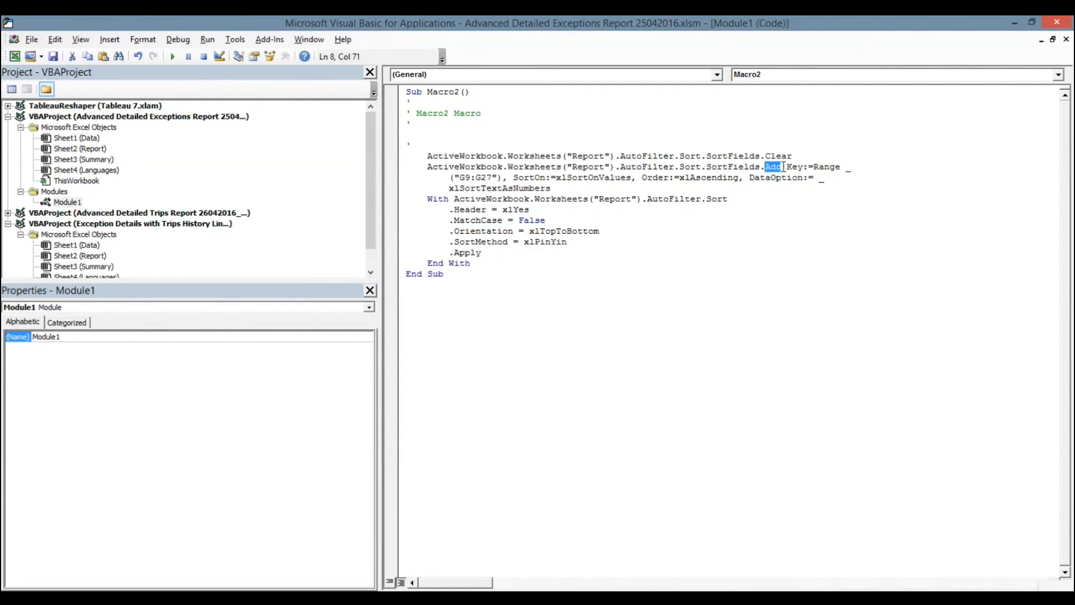
double_click(726, 199)
left_click(532, 209)
left_click(491, 278)
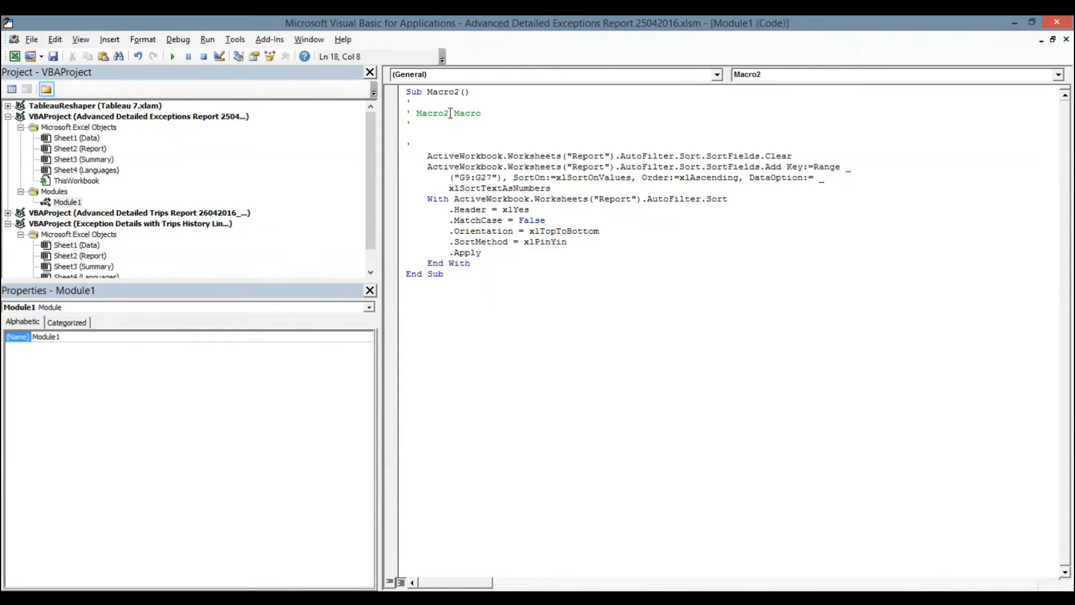
Step: Open the ThisWorkbook code of the Exceptions Report project and create a Workbook_Open event procedure
left_click(77, 181)
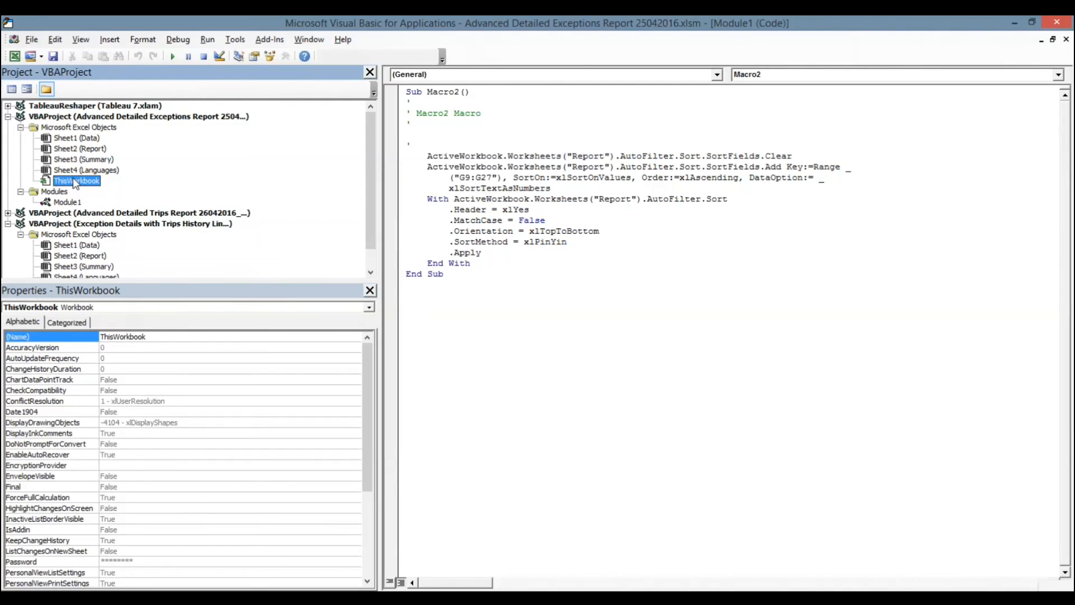
double_click(76, 181)
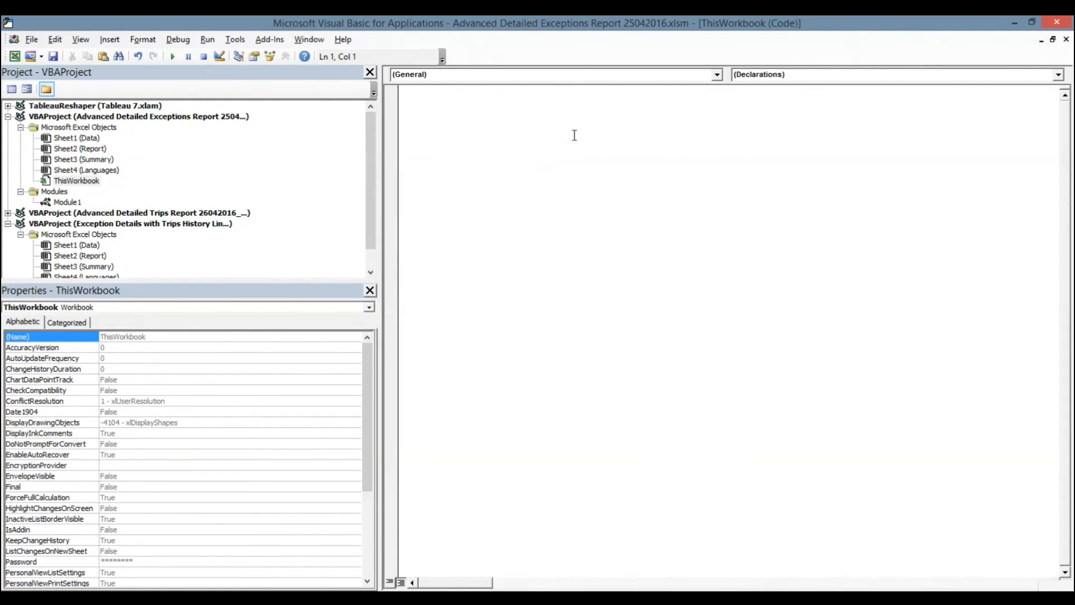
left_click(716, 75)
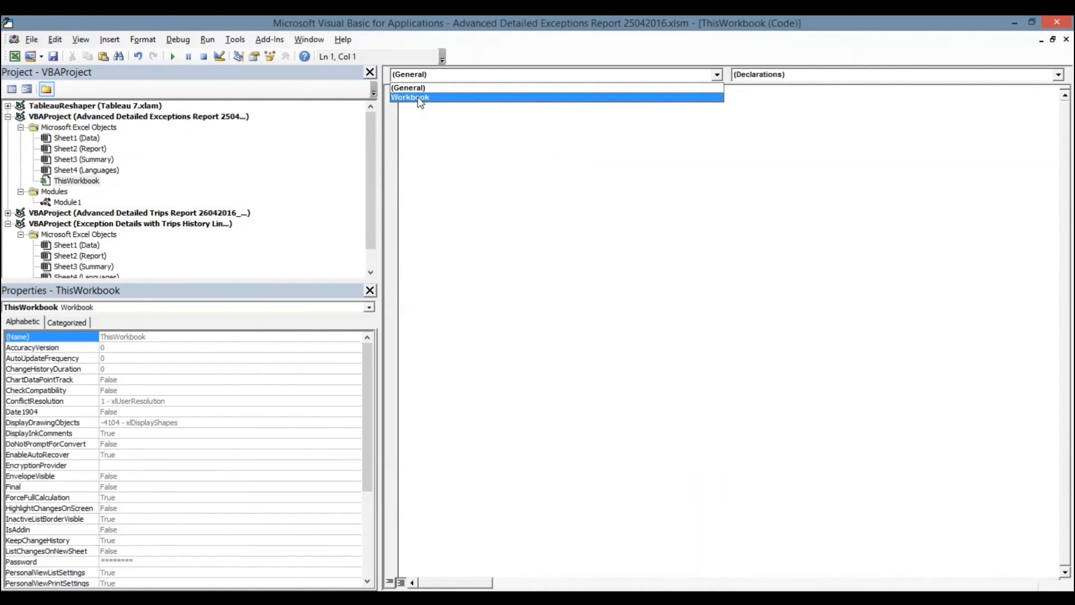
left_click(421, 100)
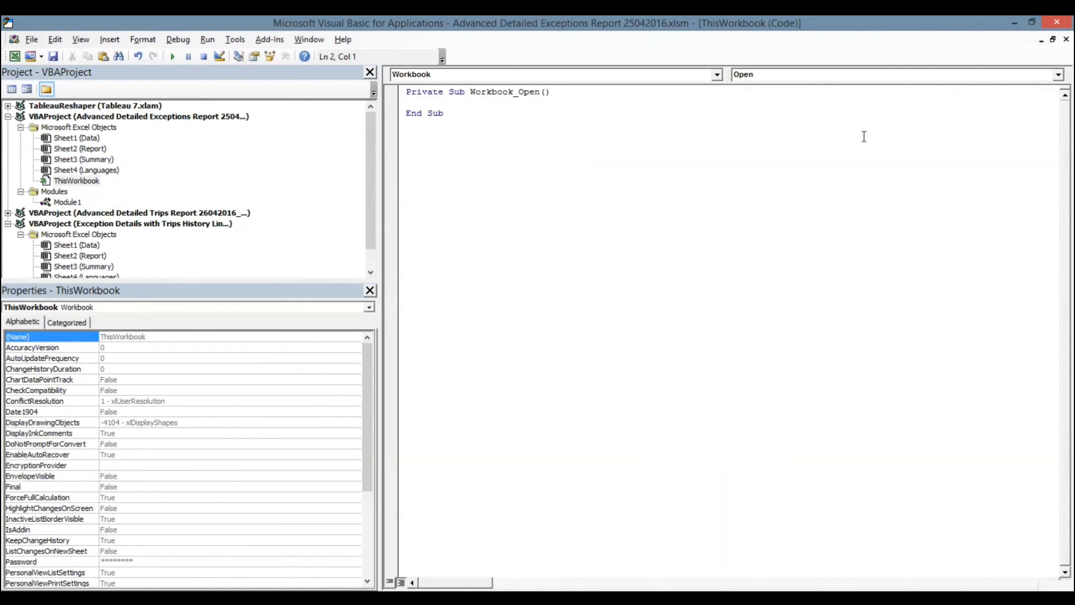
left_click(992, 75)
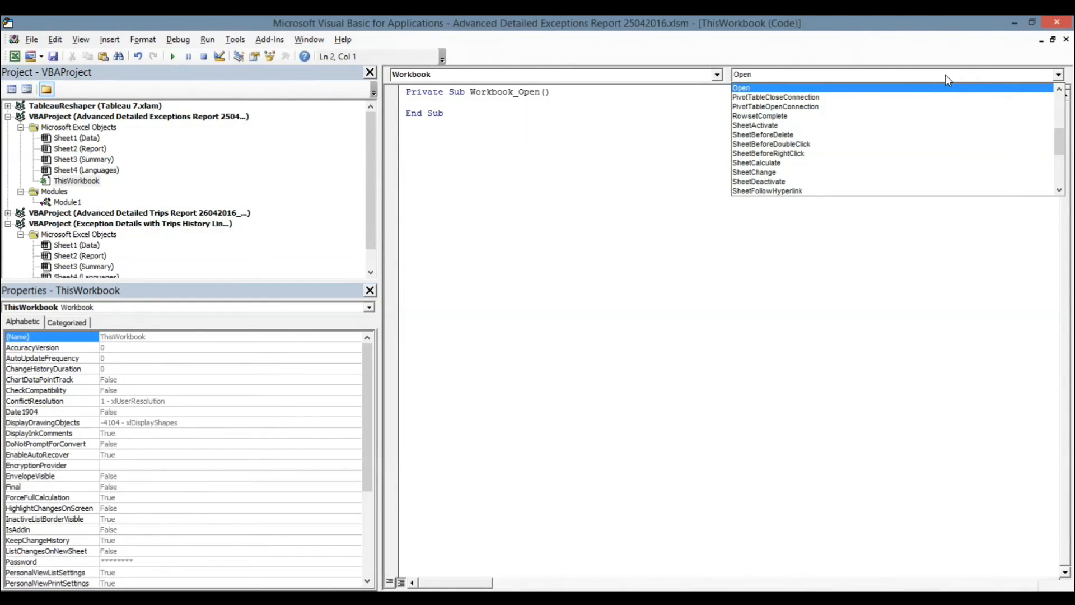
left_click(602, 101)
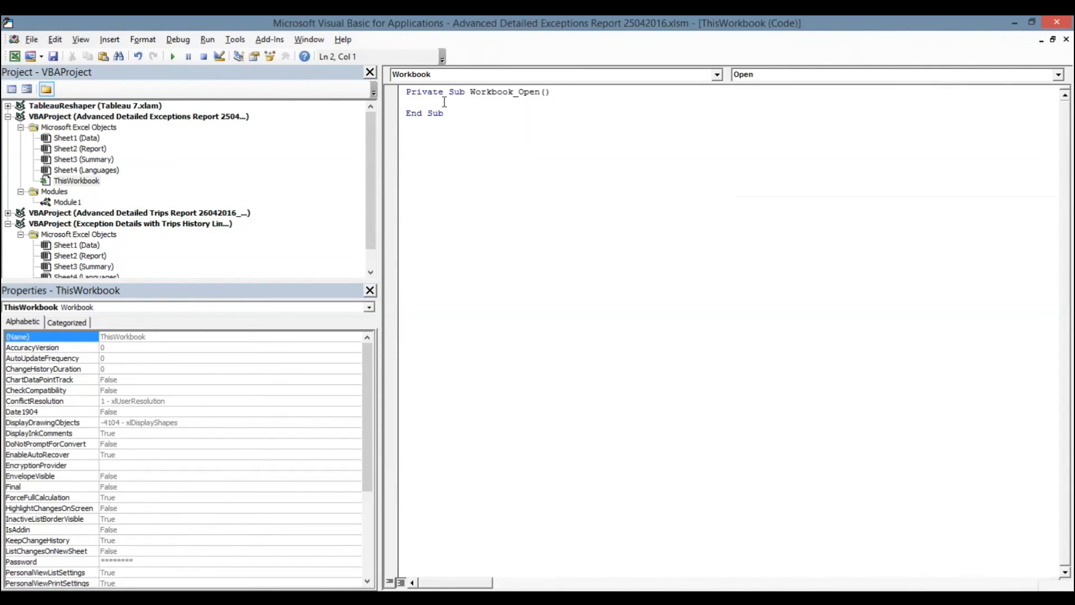
Step: Enter the statement Run(Macro2) inside the Workbook_Open procedure, with a blank line above and below
key("Return")
key("Return")
type("Run M")
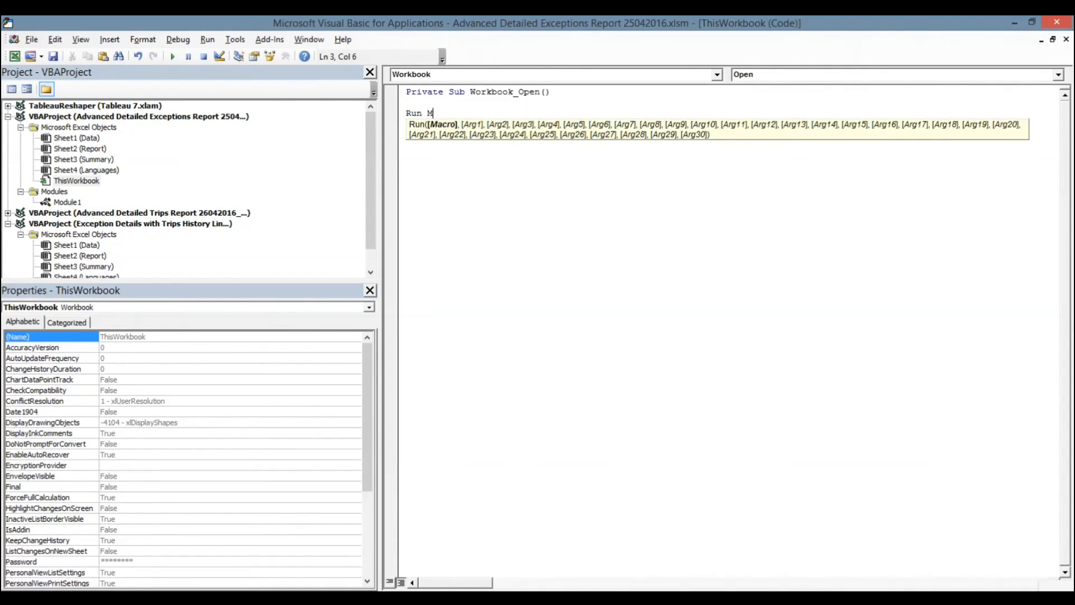
key("BackSpace")
type("(Macro2)")
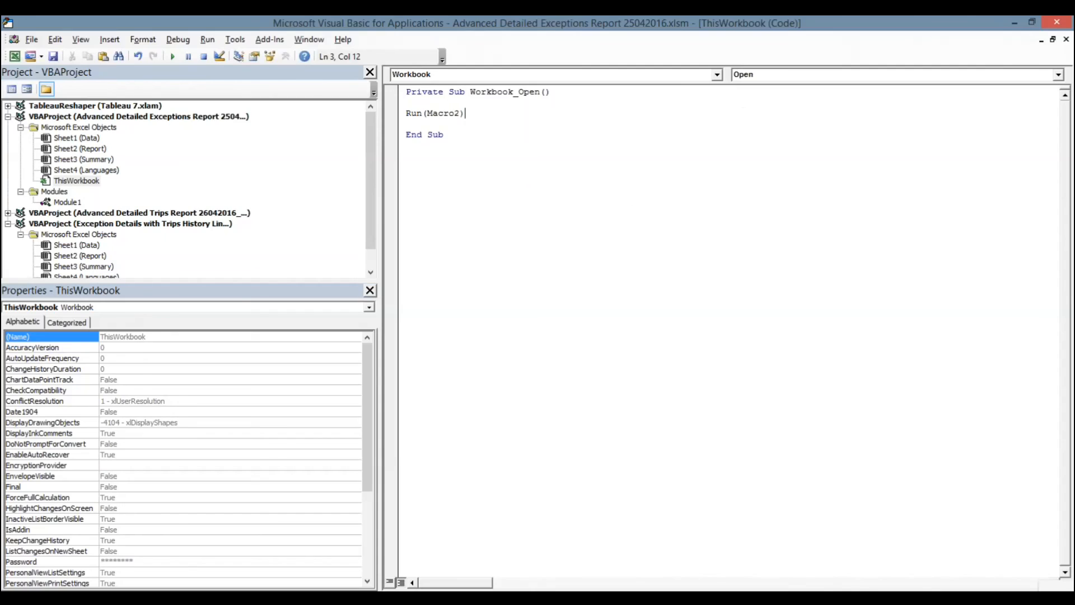
Step: Remove the parentheses from the statement in Workbook_Open so that it reads Run Macro2
left_click(429, 113)
key("BackSpace")
key("BackSpace")
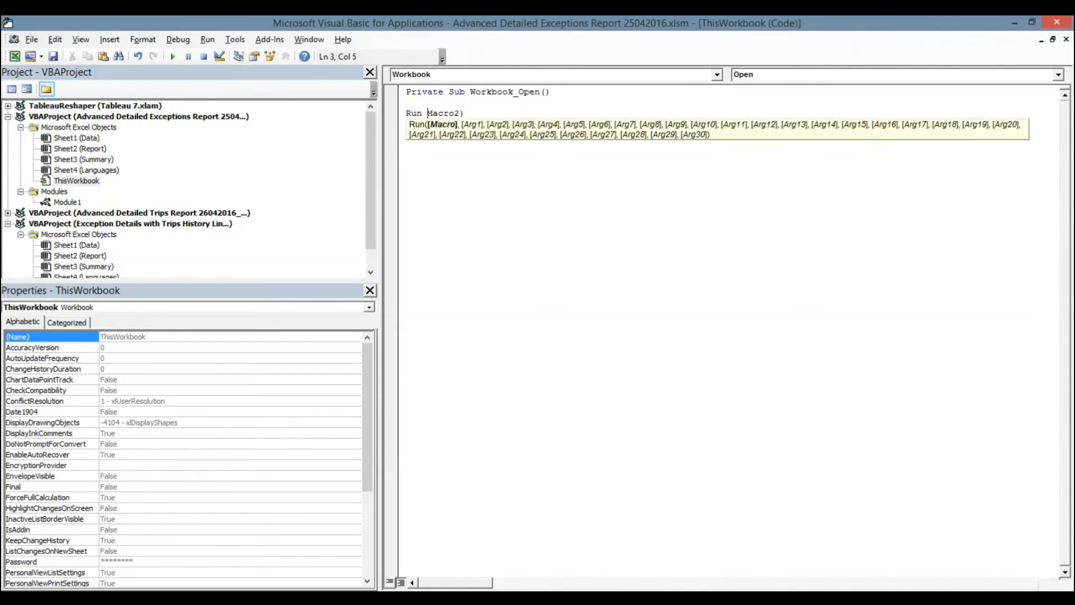
key("Right")
key("Right")
key("Right")
key("Right")
key("Right")
key("Right")
key("Delete")
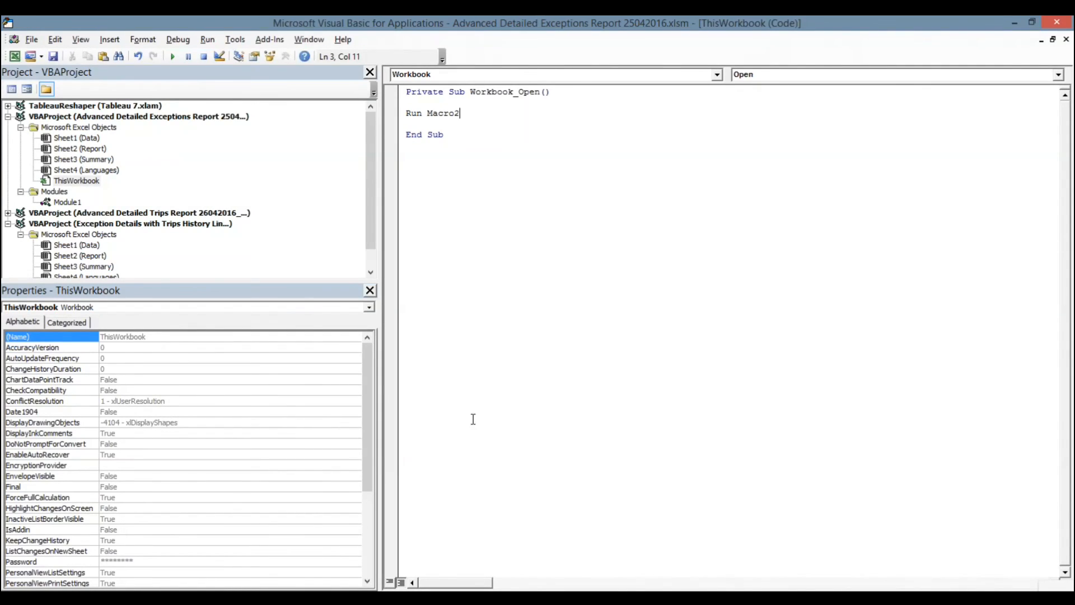
Step: Bring up the open Excel windows to switch away from the Visual Basic editor
left_click(316, 598)
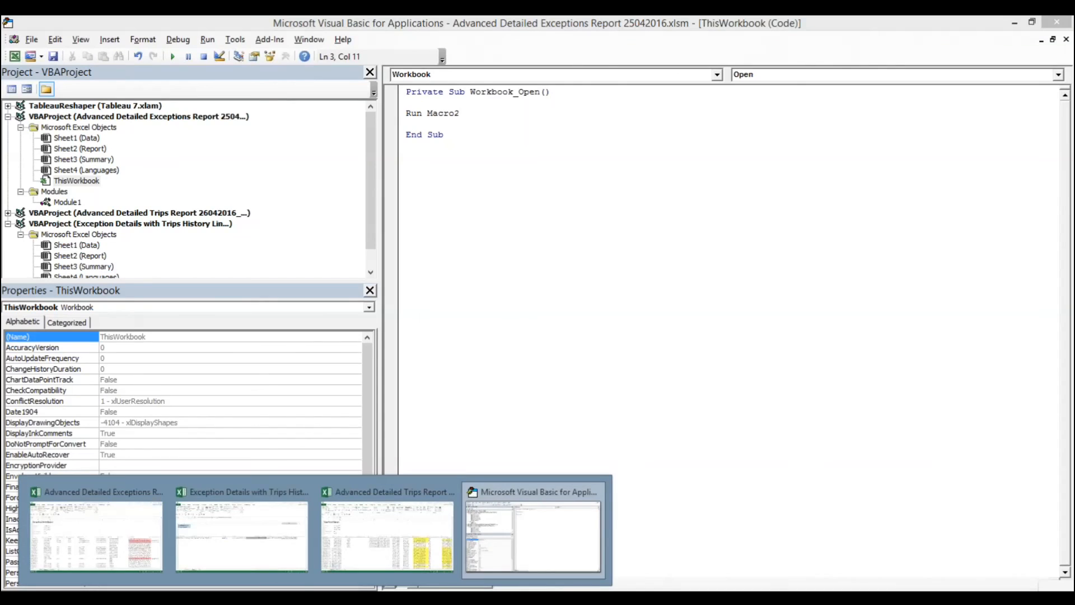